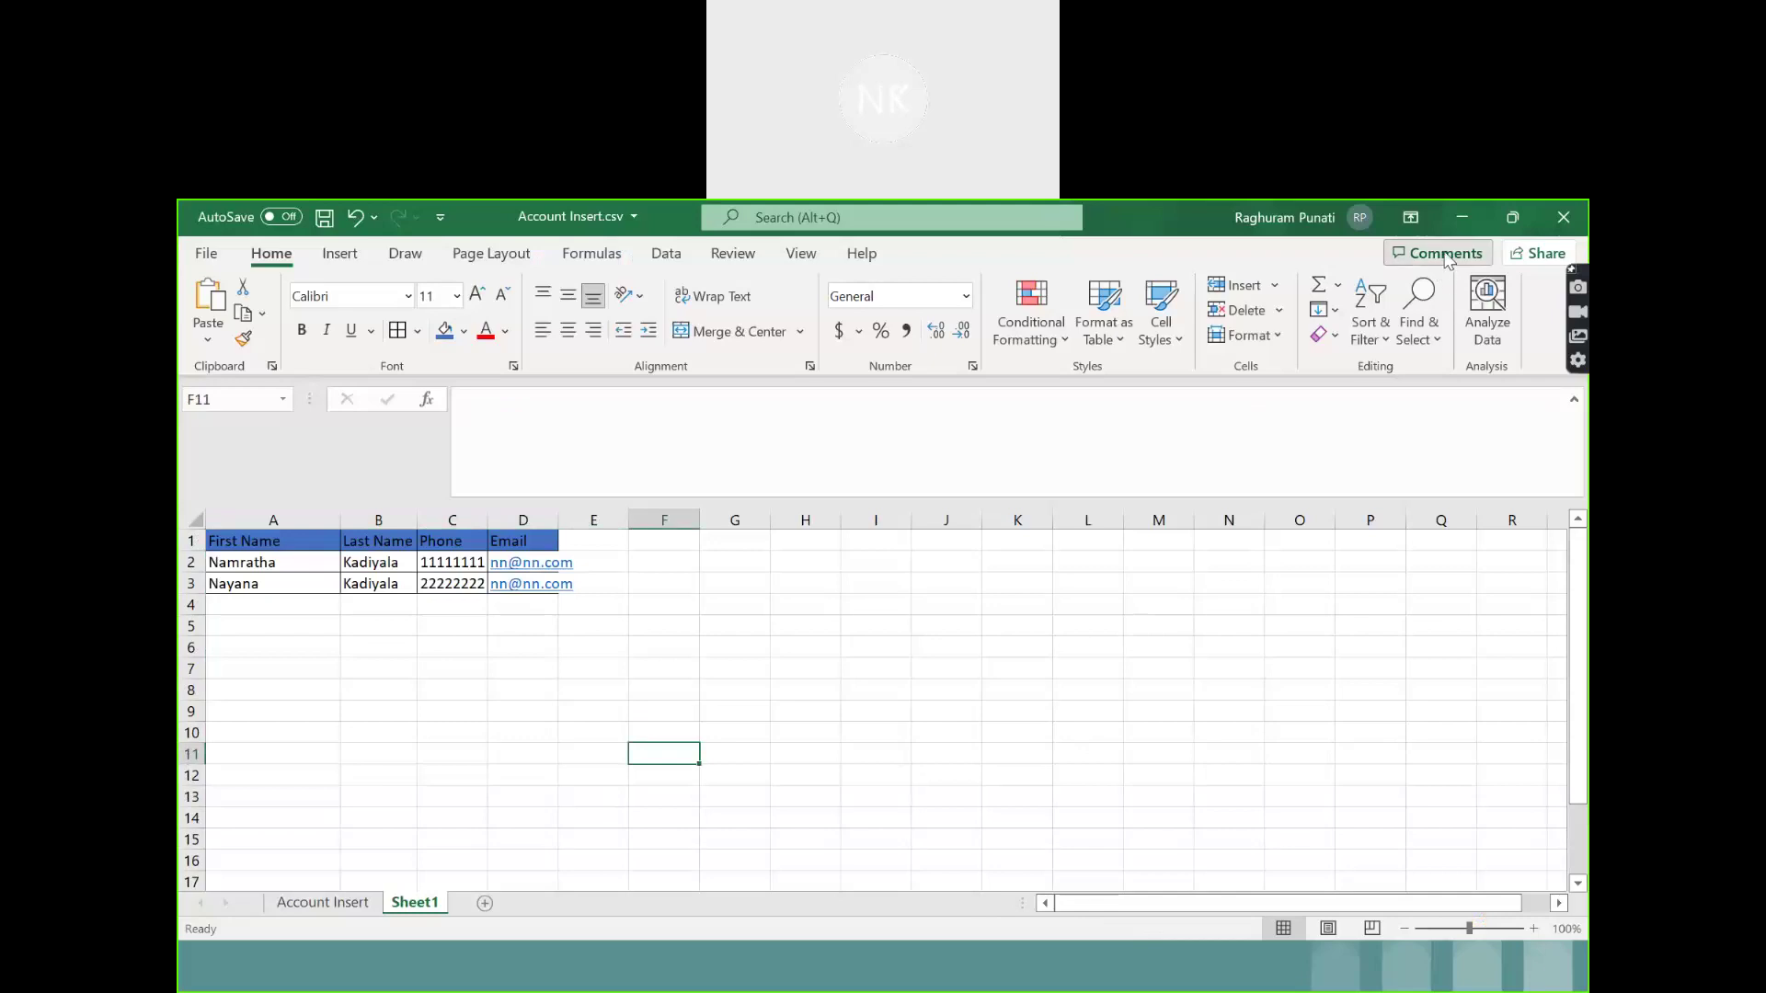
- Exit the Limitations slideshow and switch to the Salesforce Setup page for Custom Metadata Types in the browser
{"action": "mouse_move", "coordinate": [457, 967]}
{"action": "left_click", "coordinate": [544, 863]}
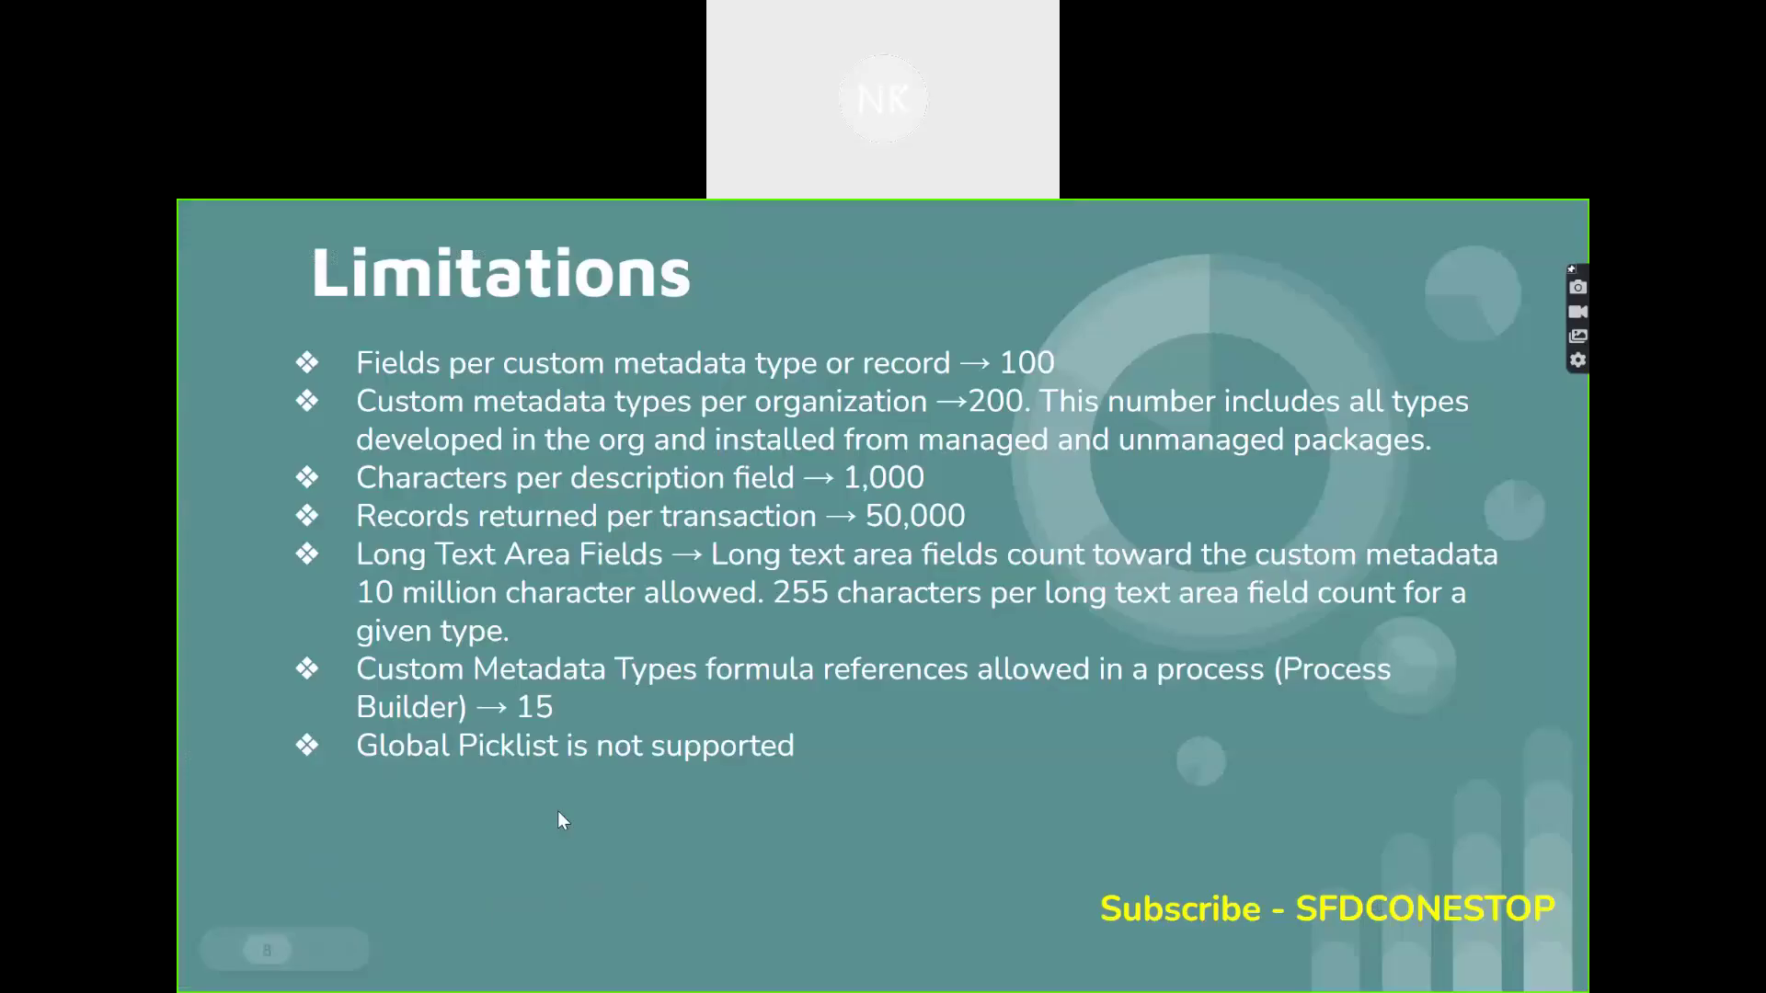
{"action": "key", "text": "Escape"}
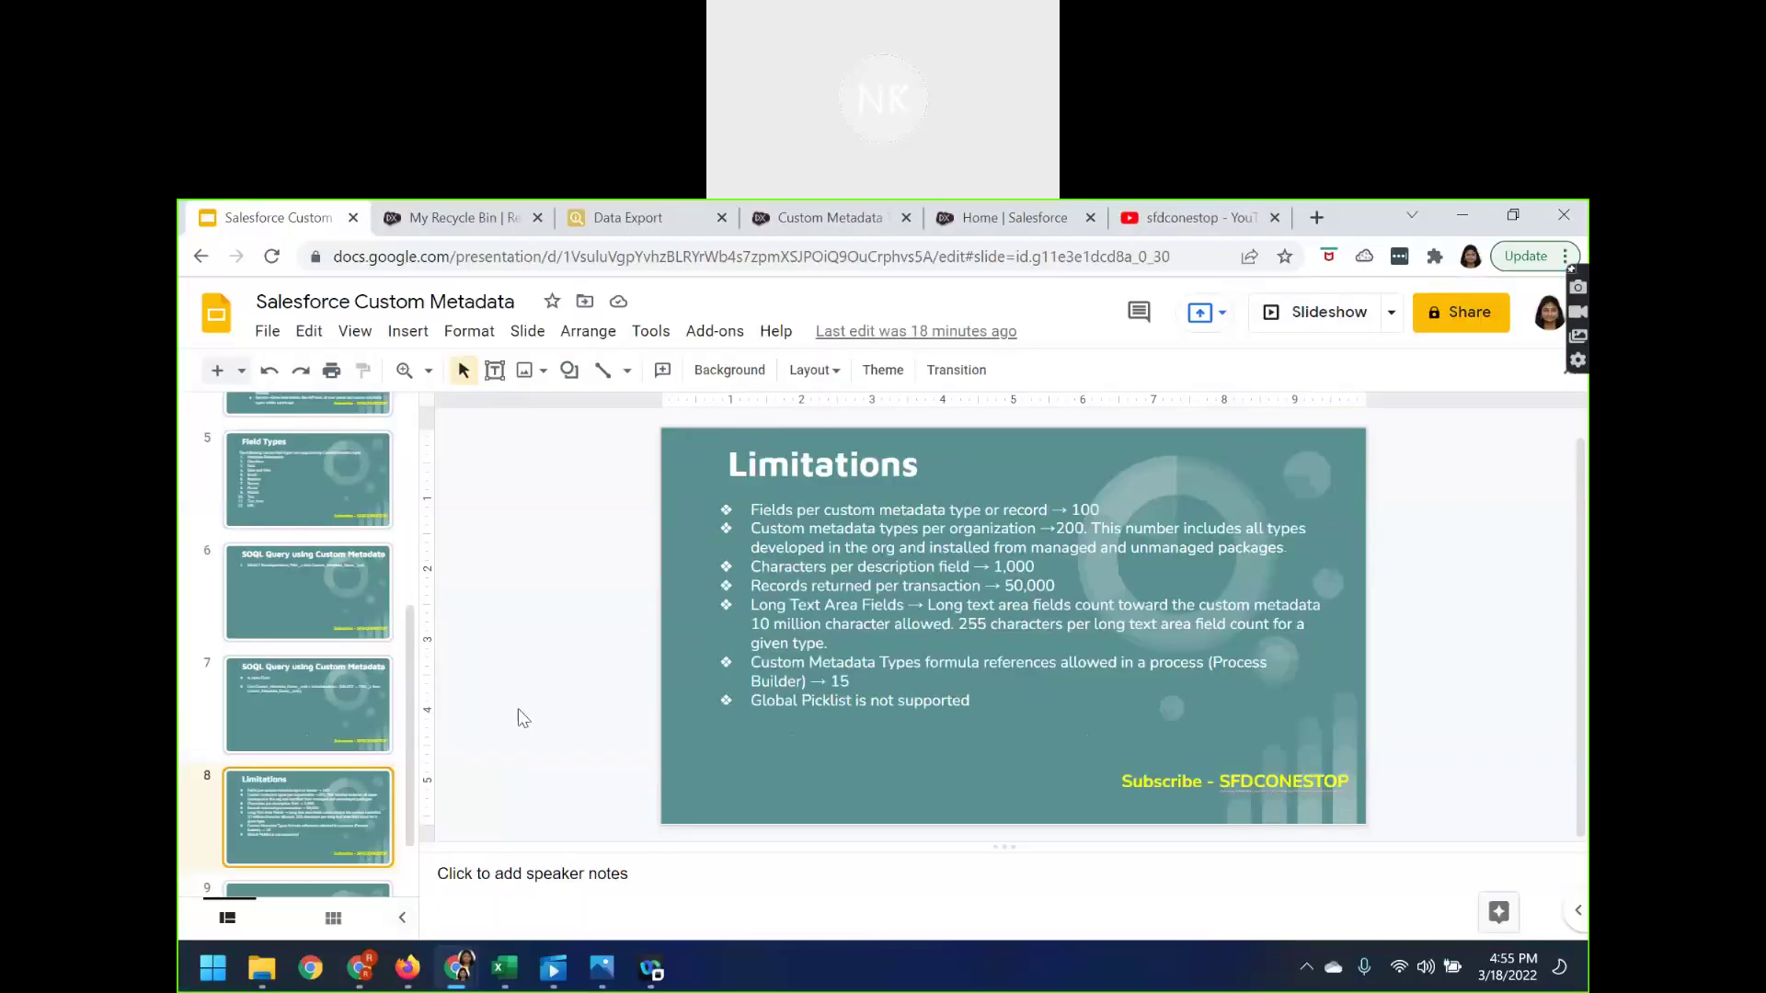
{"action": "left_click", "coordinate": [455, 217]}
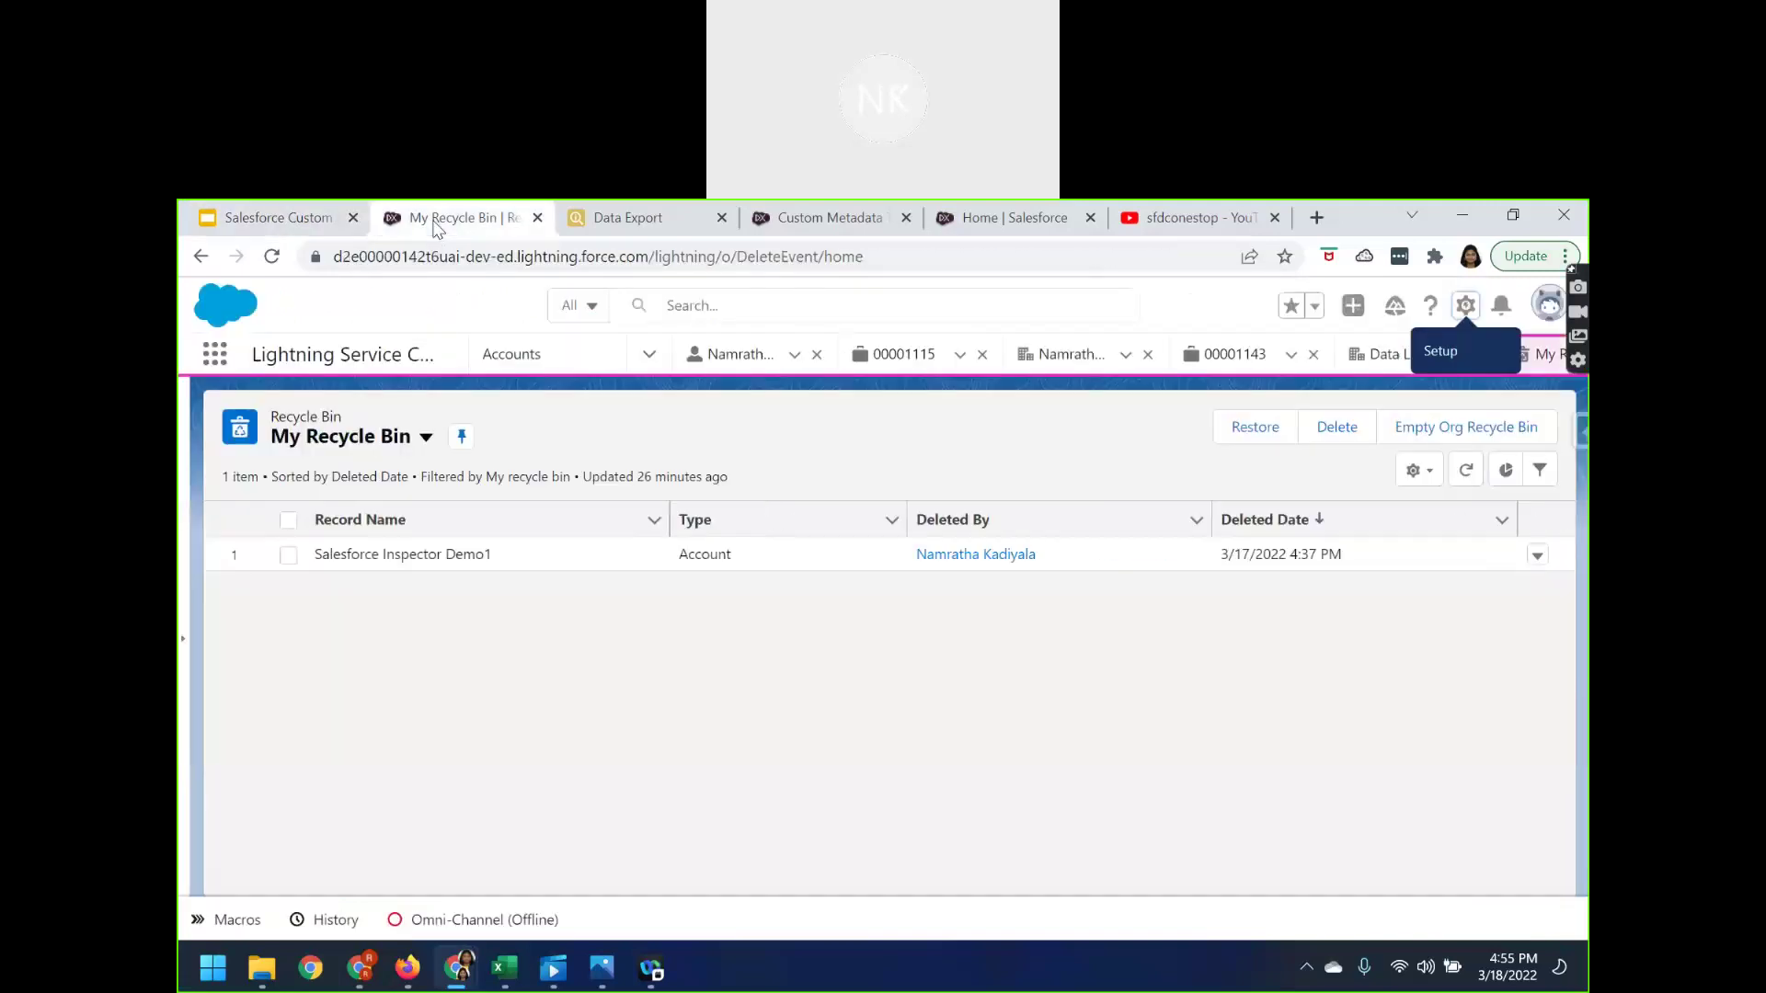
{"action": "left_click", "coordinate": [808, 221]}
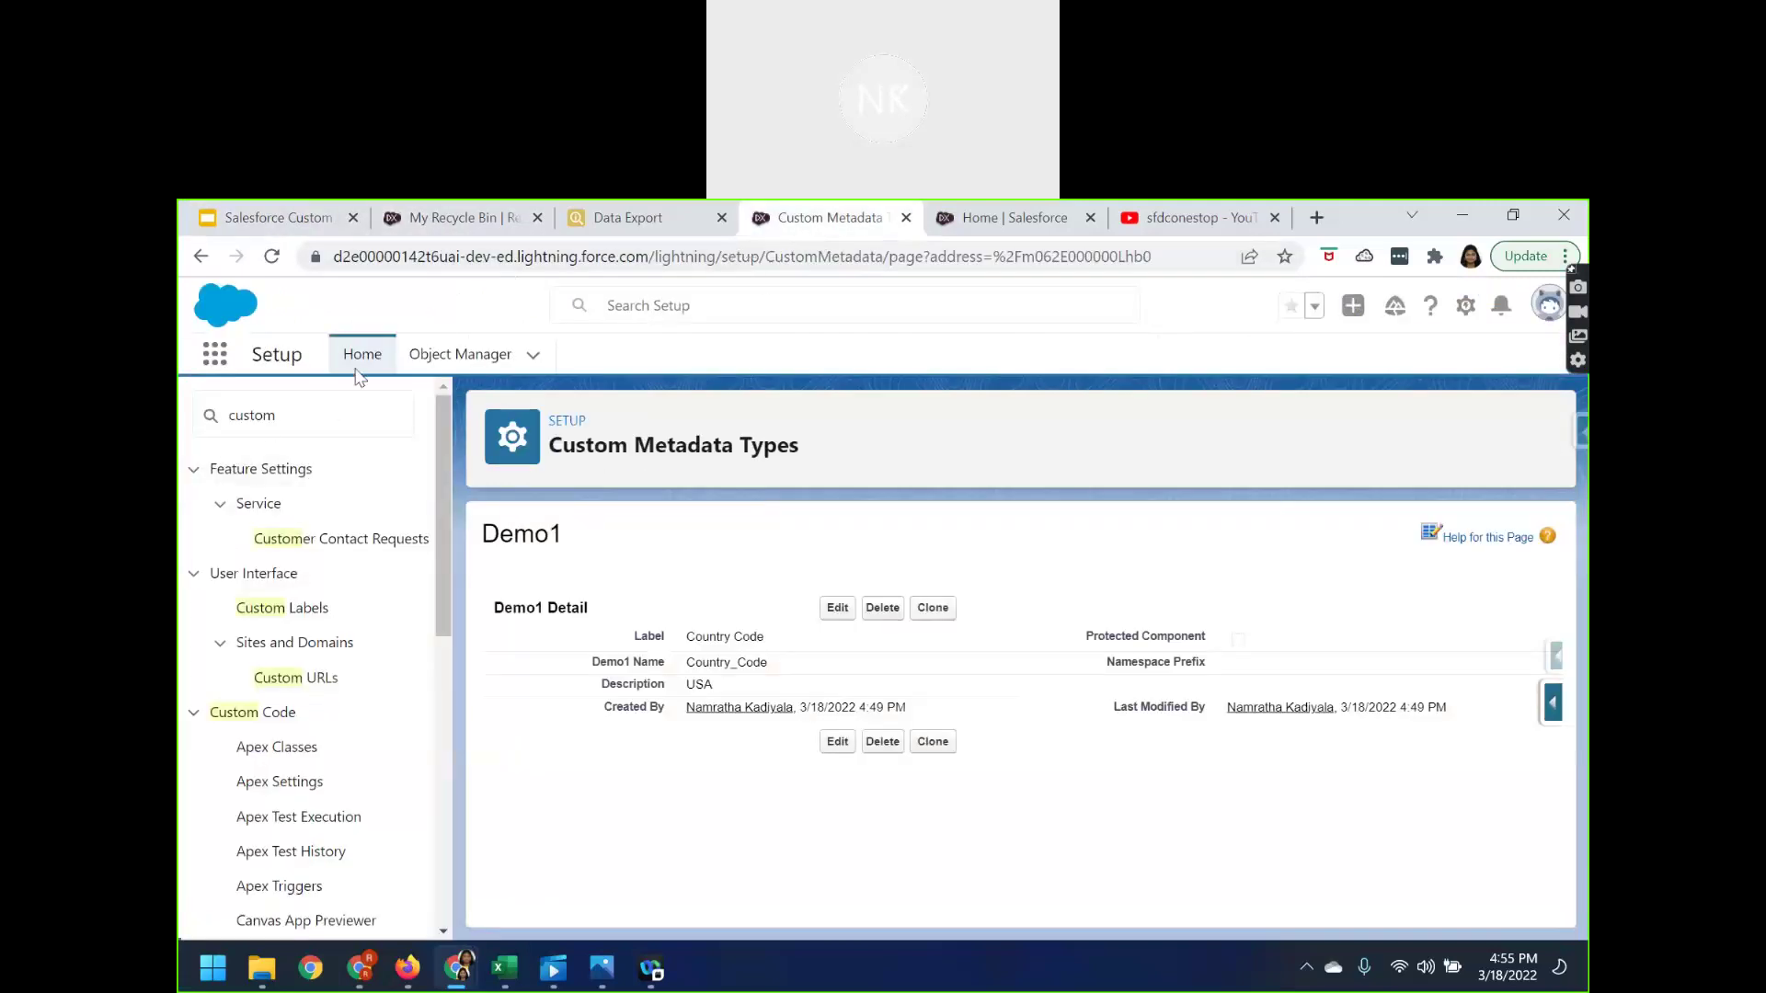
- Search Setup for "custom", open Custom Metadata Types and highlight its notes on metadata records and SOQL limits
{"action": "double_click", "coordinate": [263, 412]}
{"action": "key", "text": "BackSpace"}
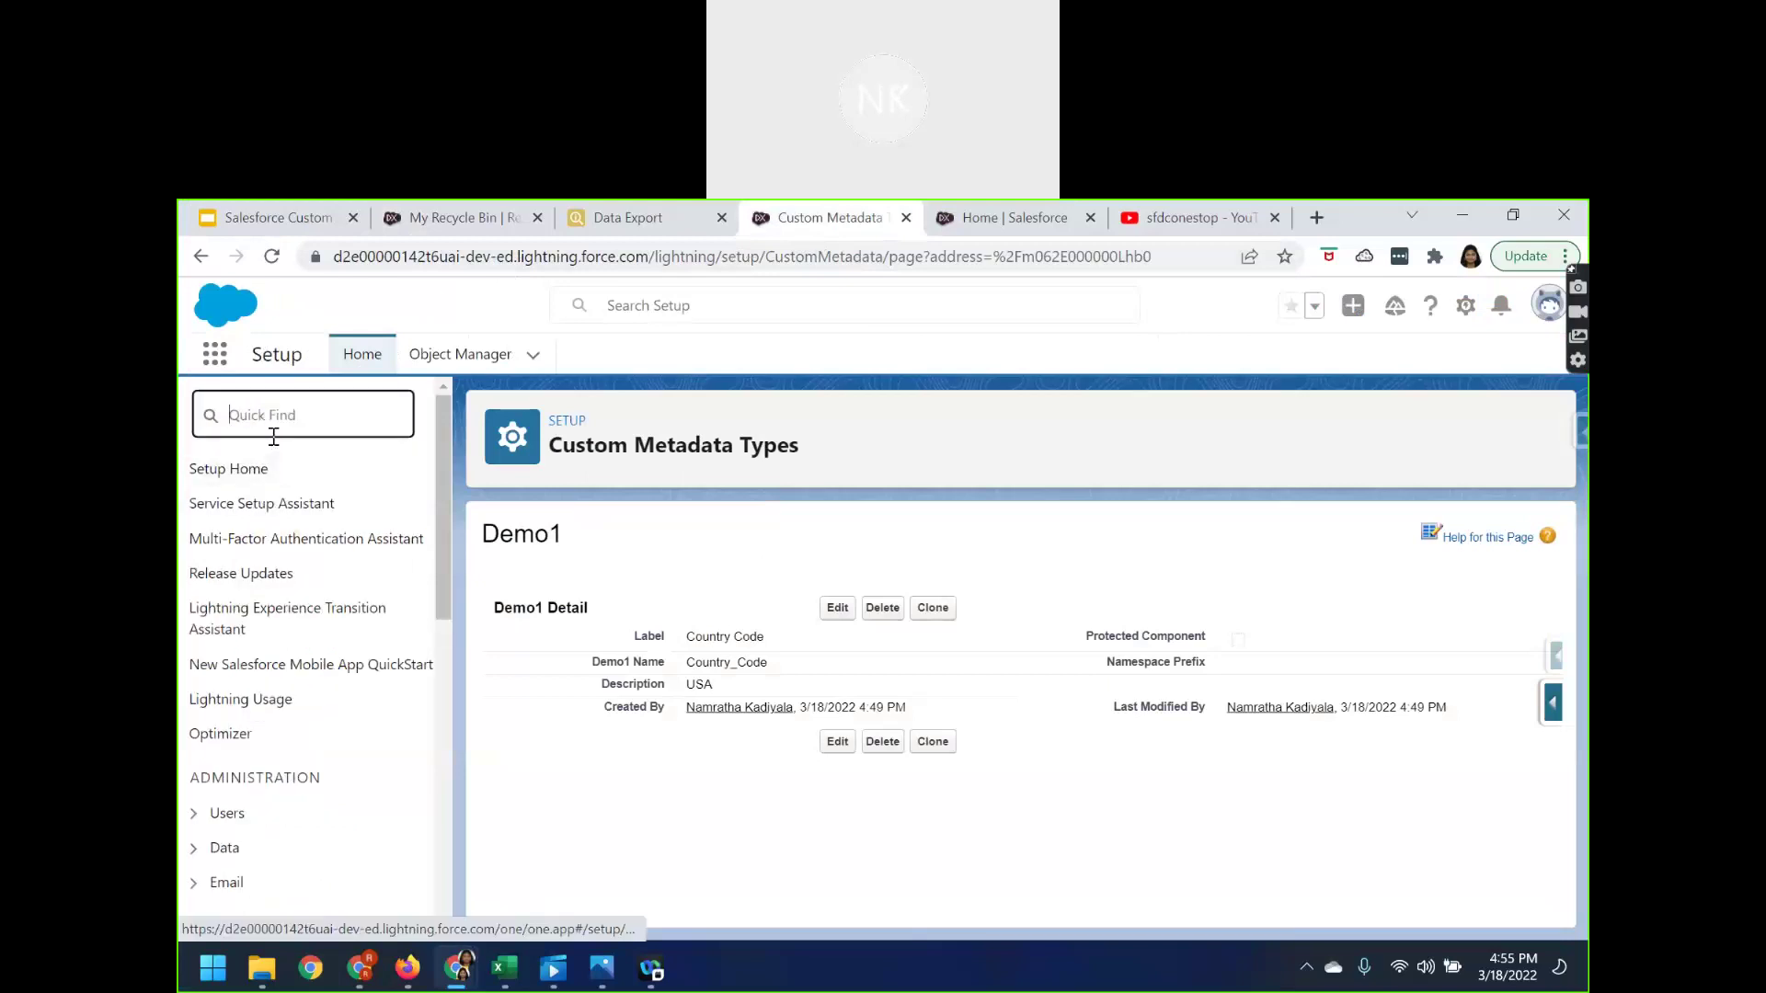
{"action": "type", "text": "cu"}
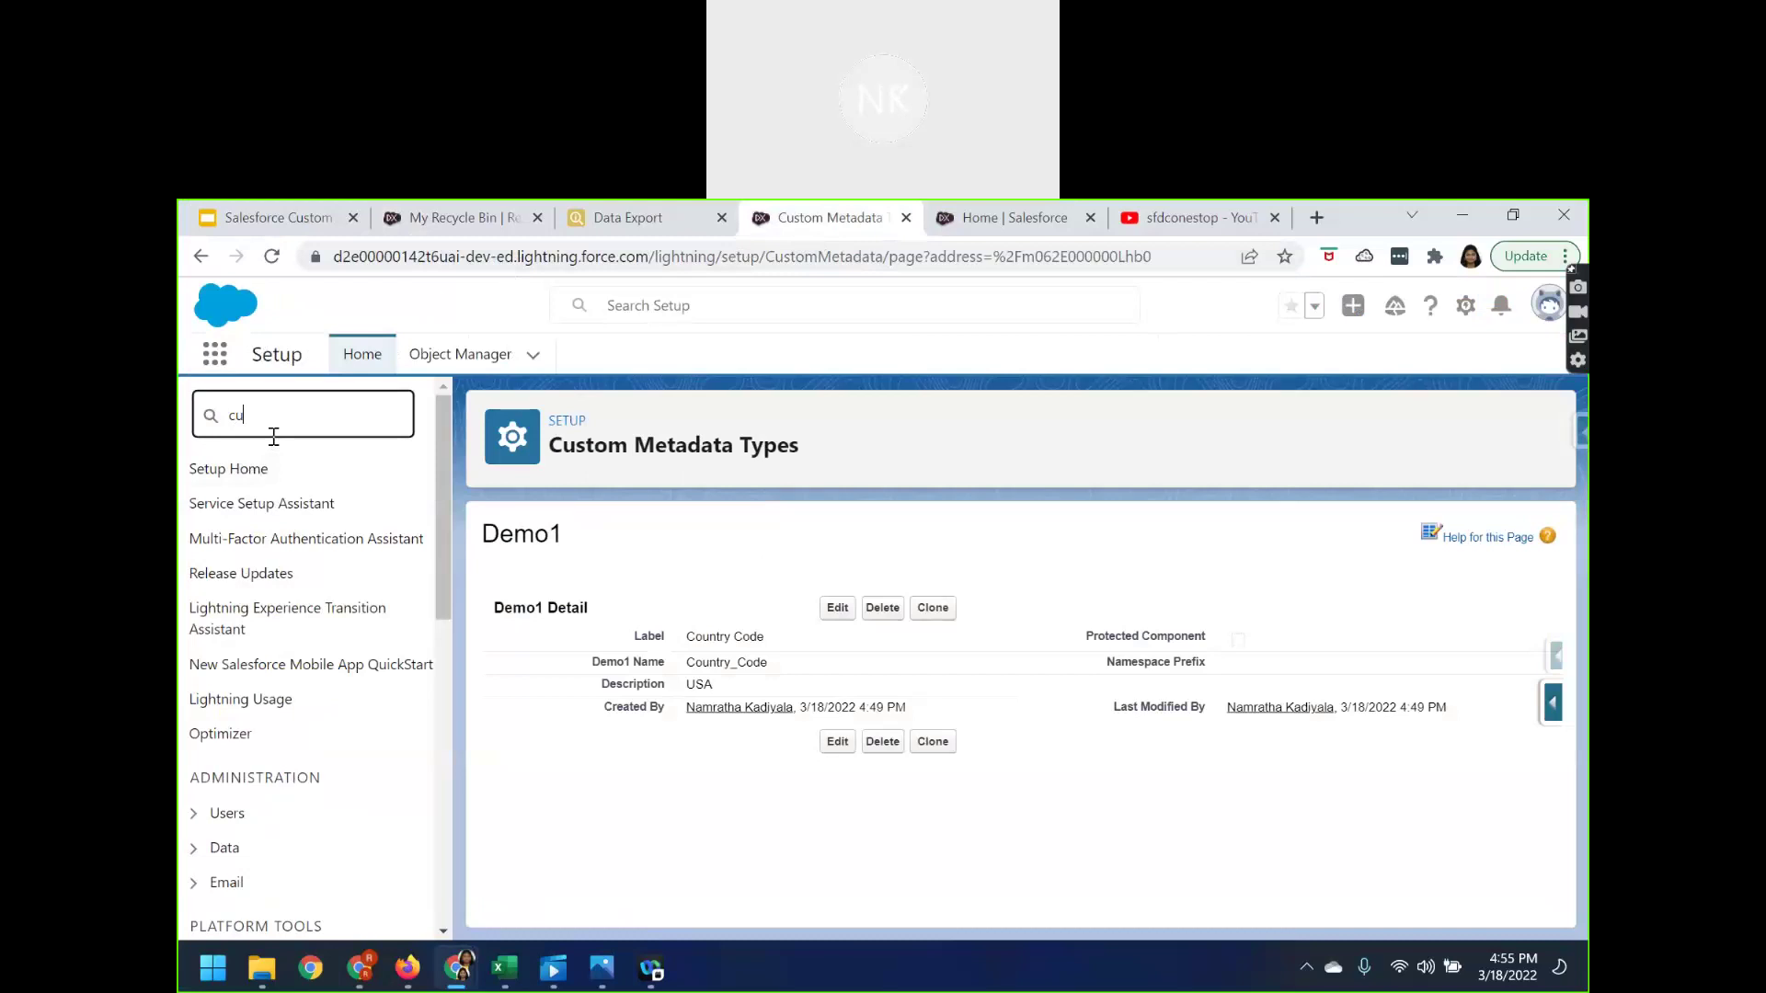
{"action": "type", "text": "stom"}
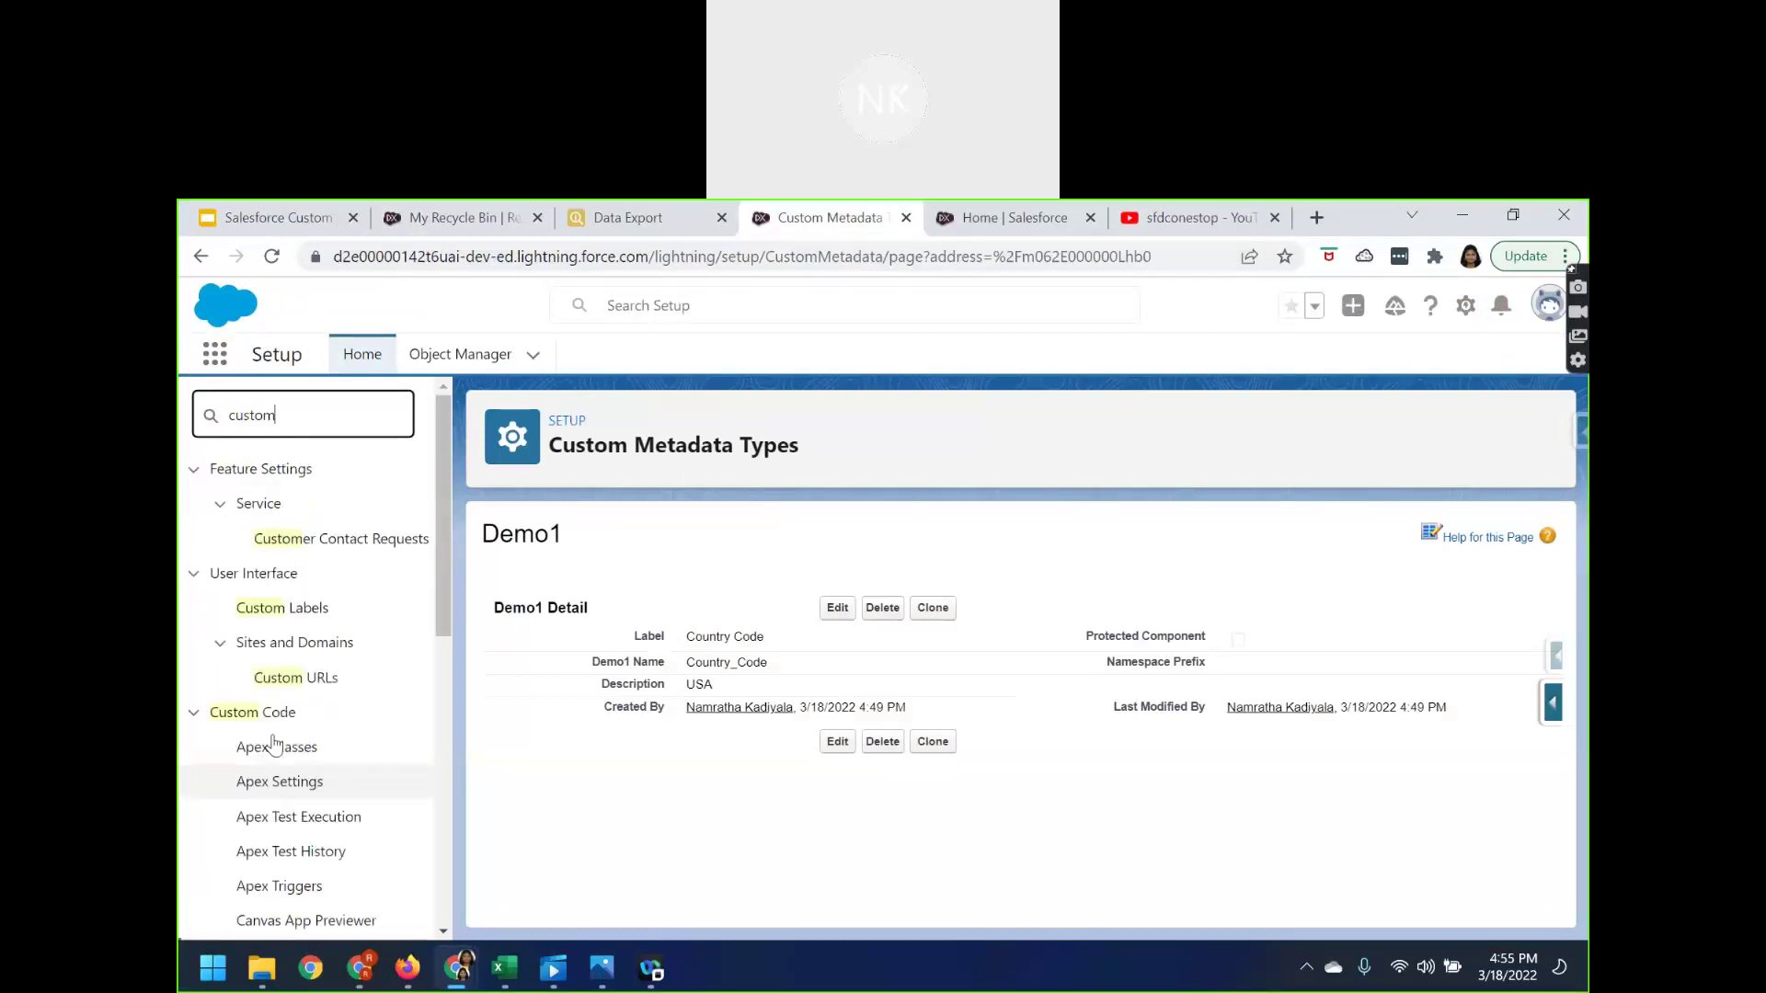
{"action": "scroll", "coordinate": [321, 741], "scroll_direction": "down", "scroll_amount": 2}
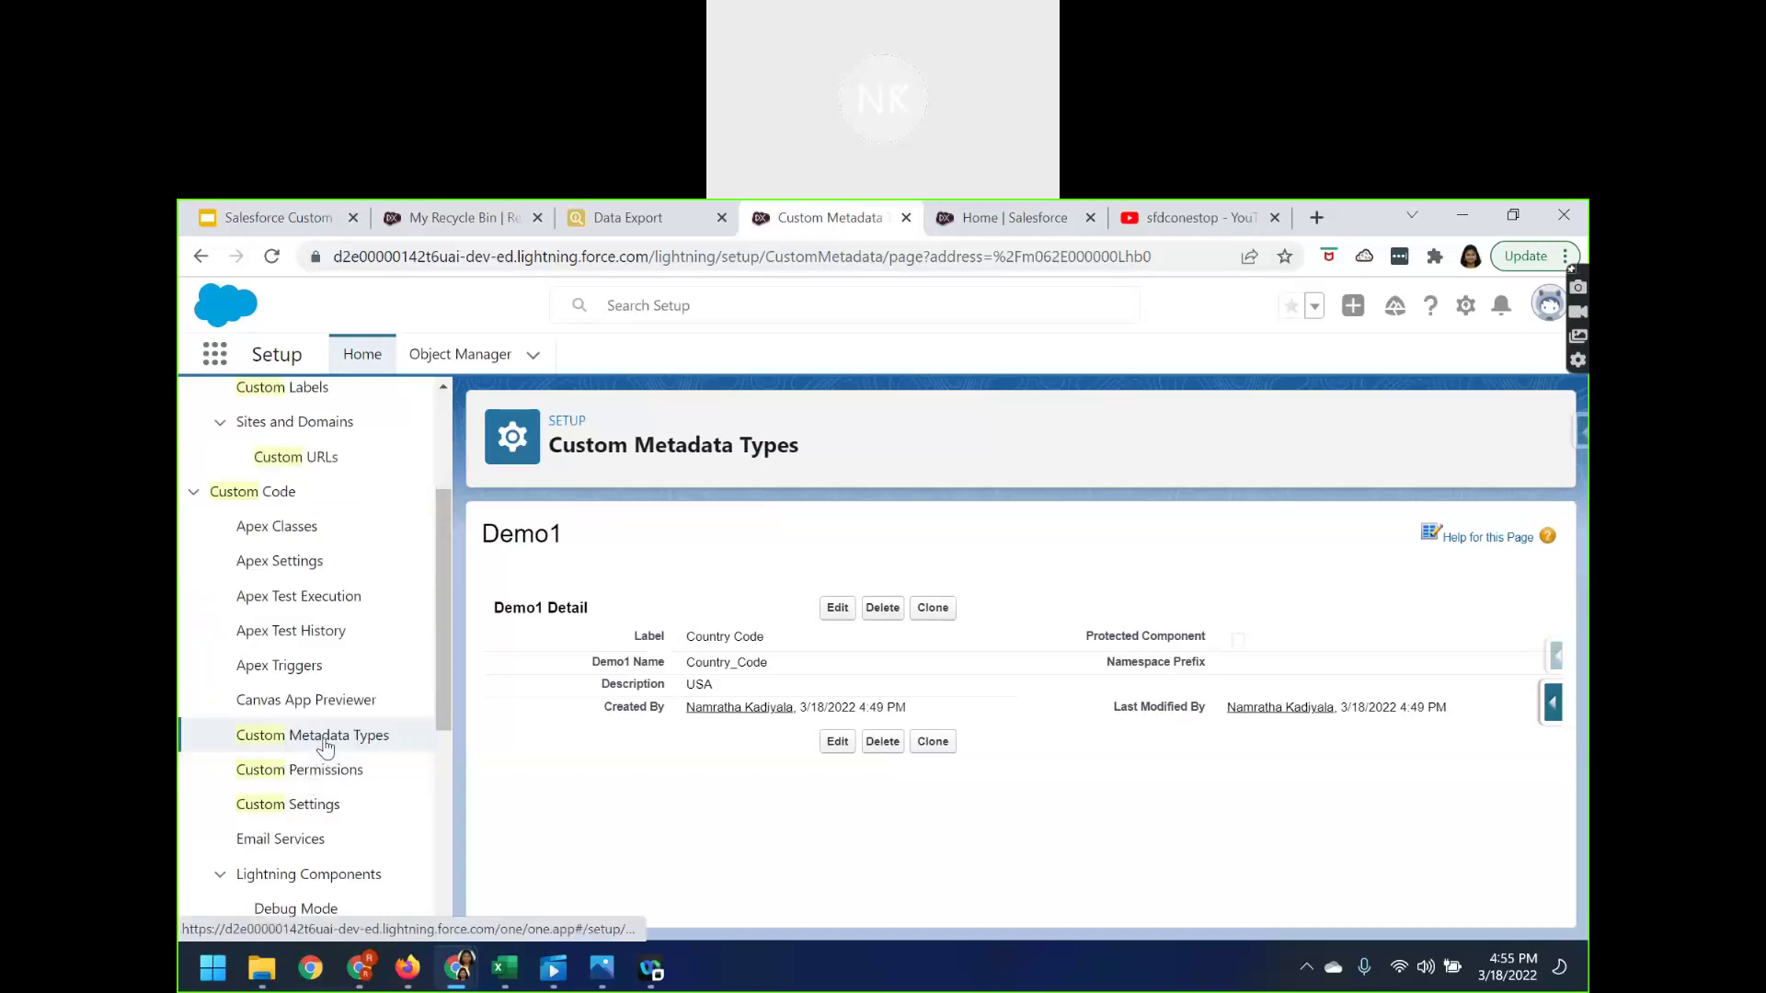
{"action": "left_click", "coordinate": [325, 740]}
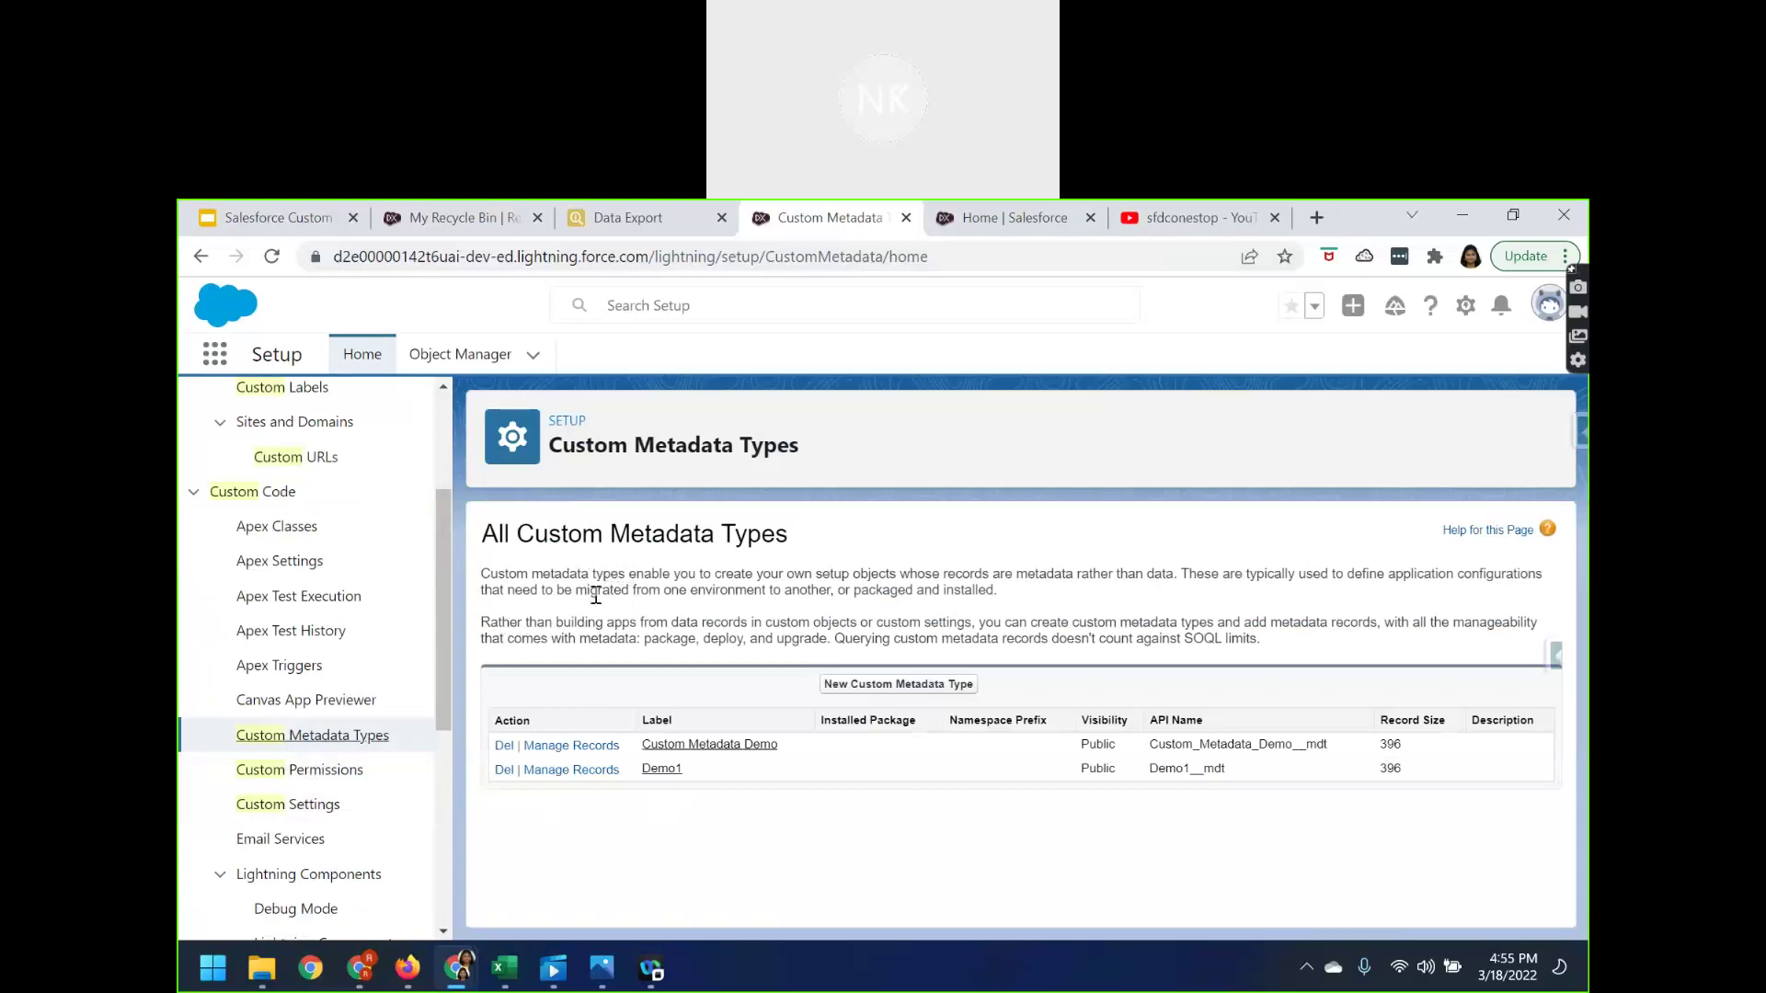
{"action": "left_click_drag", "start_coordinate": [759, 577], "coordinate": [1178, 577]}
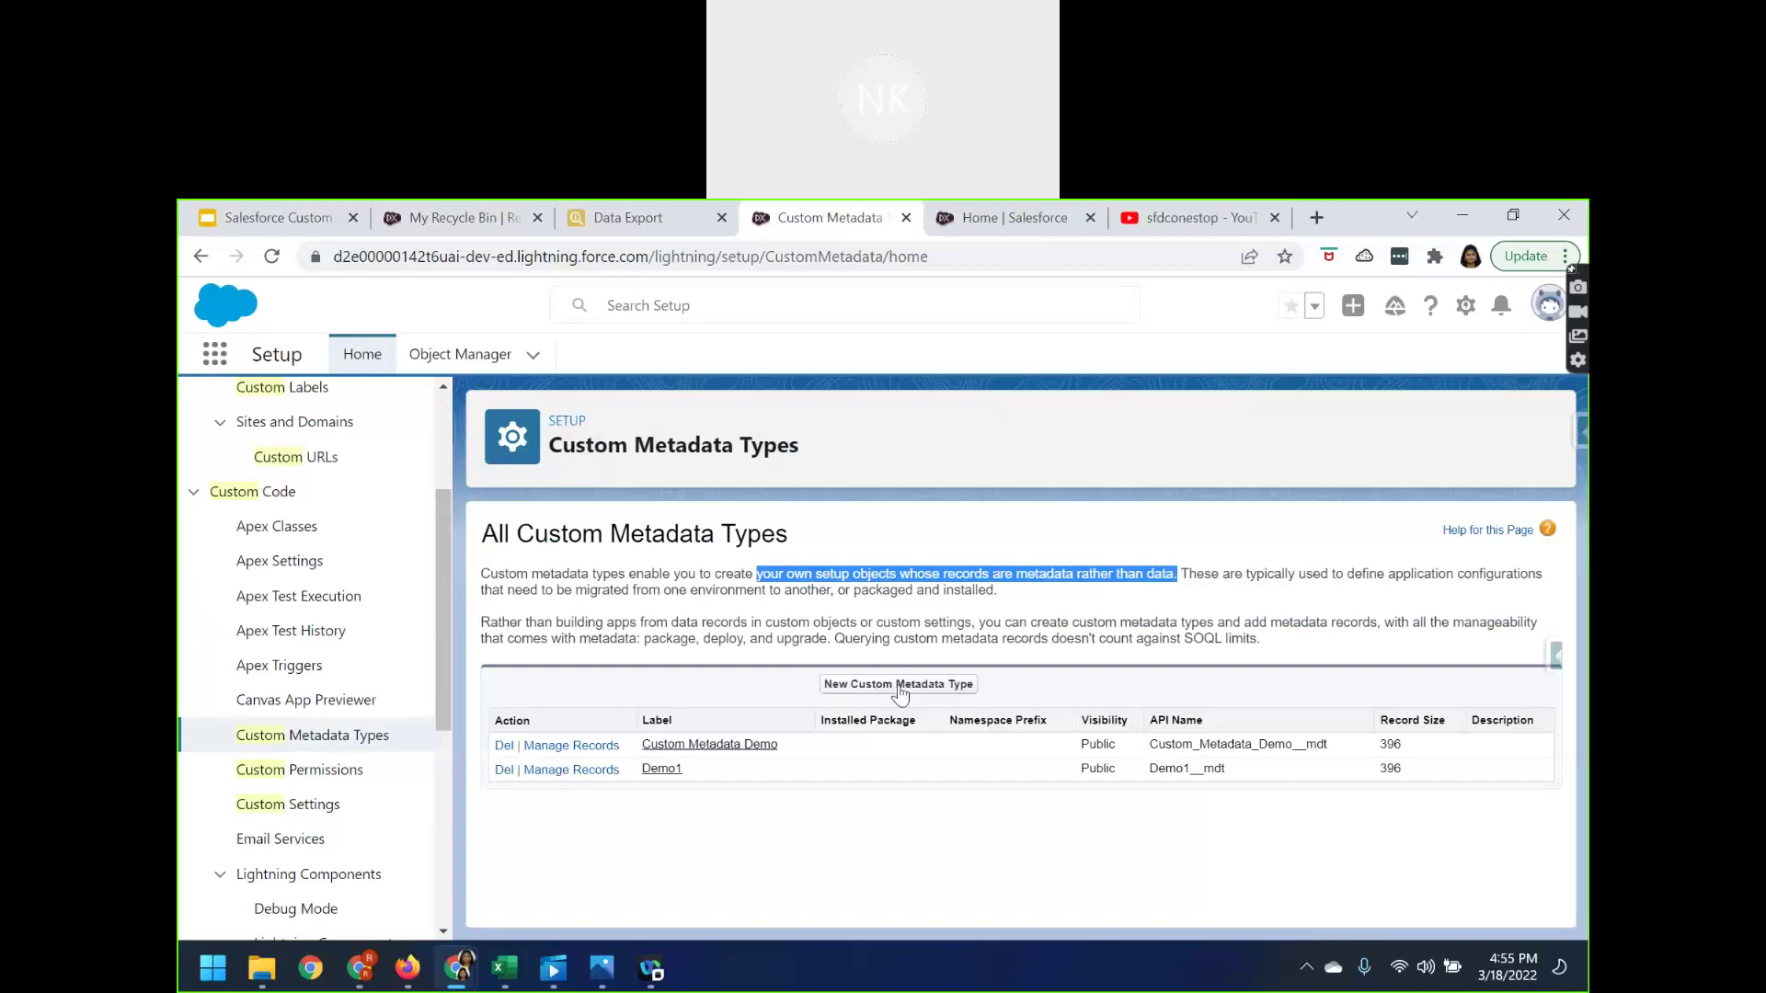
{"action": "left_click_drag", "start_coordinate": [835, 638], "coordinate": [1258, 637]}
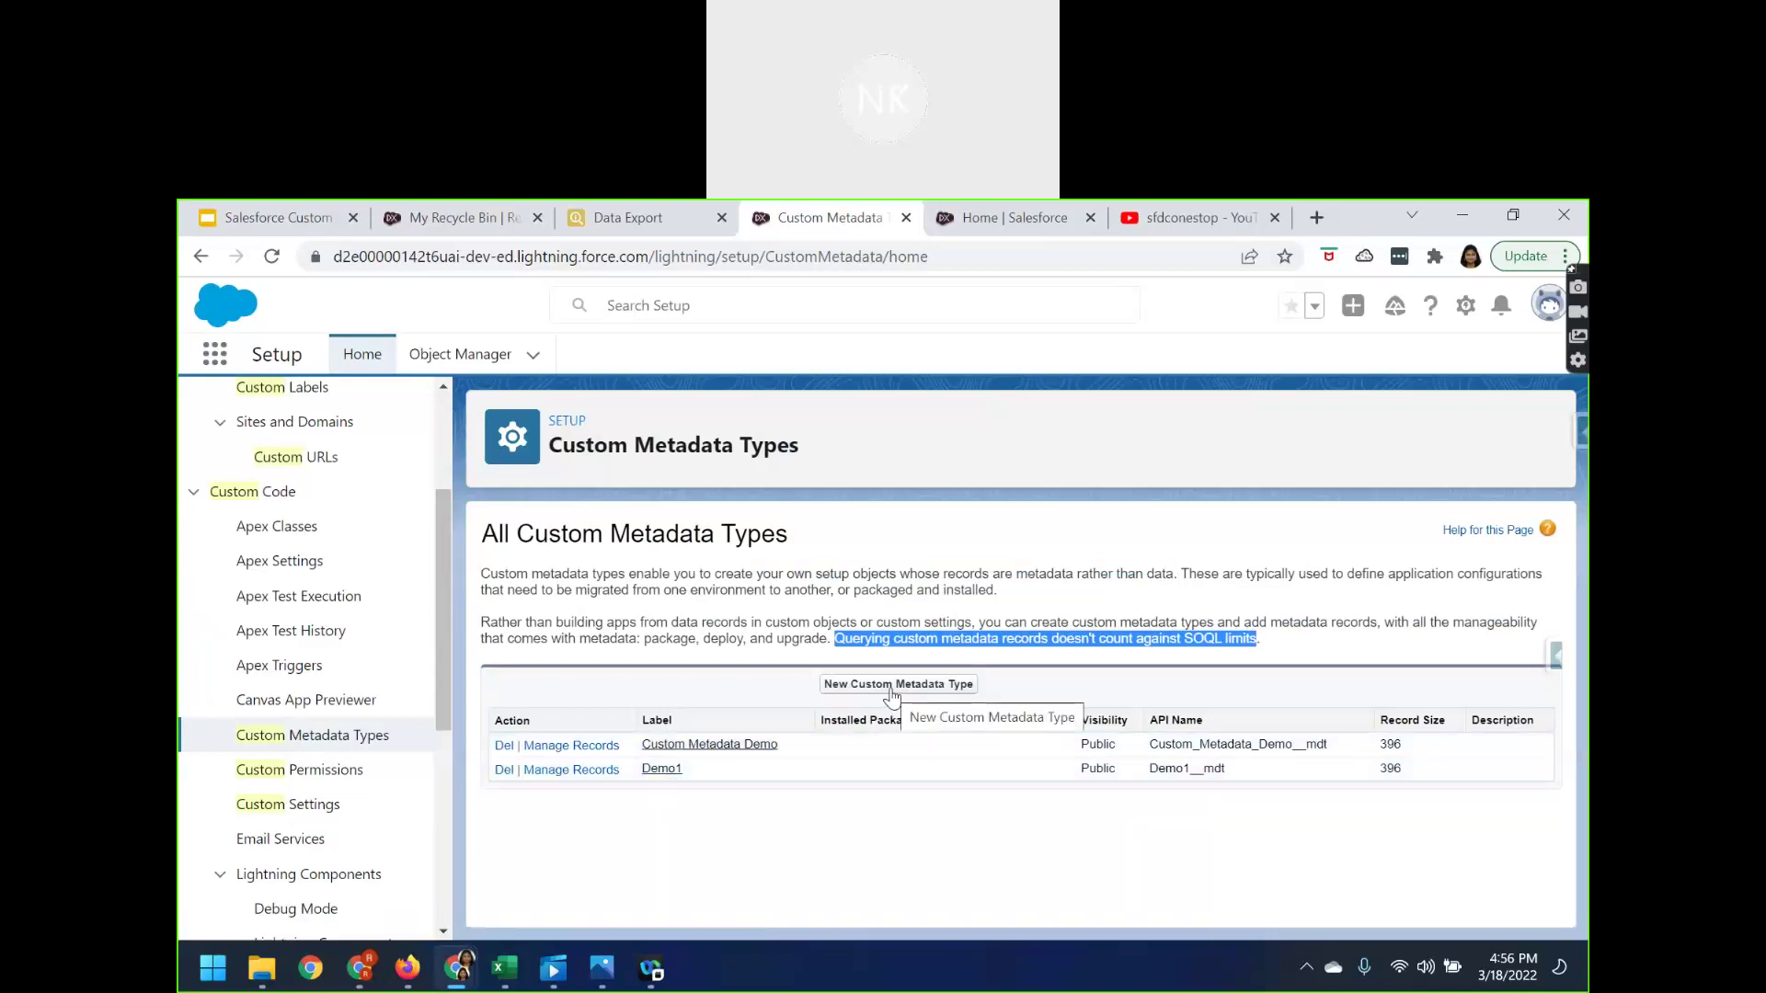
- Review the Object Name and Visibility settings in the Custom Metadata Demo type's edit form, and save the form
{"action": "left_click", "coordinate": [717, 760]}
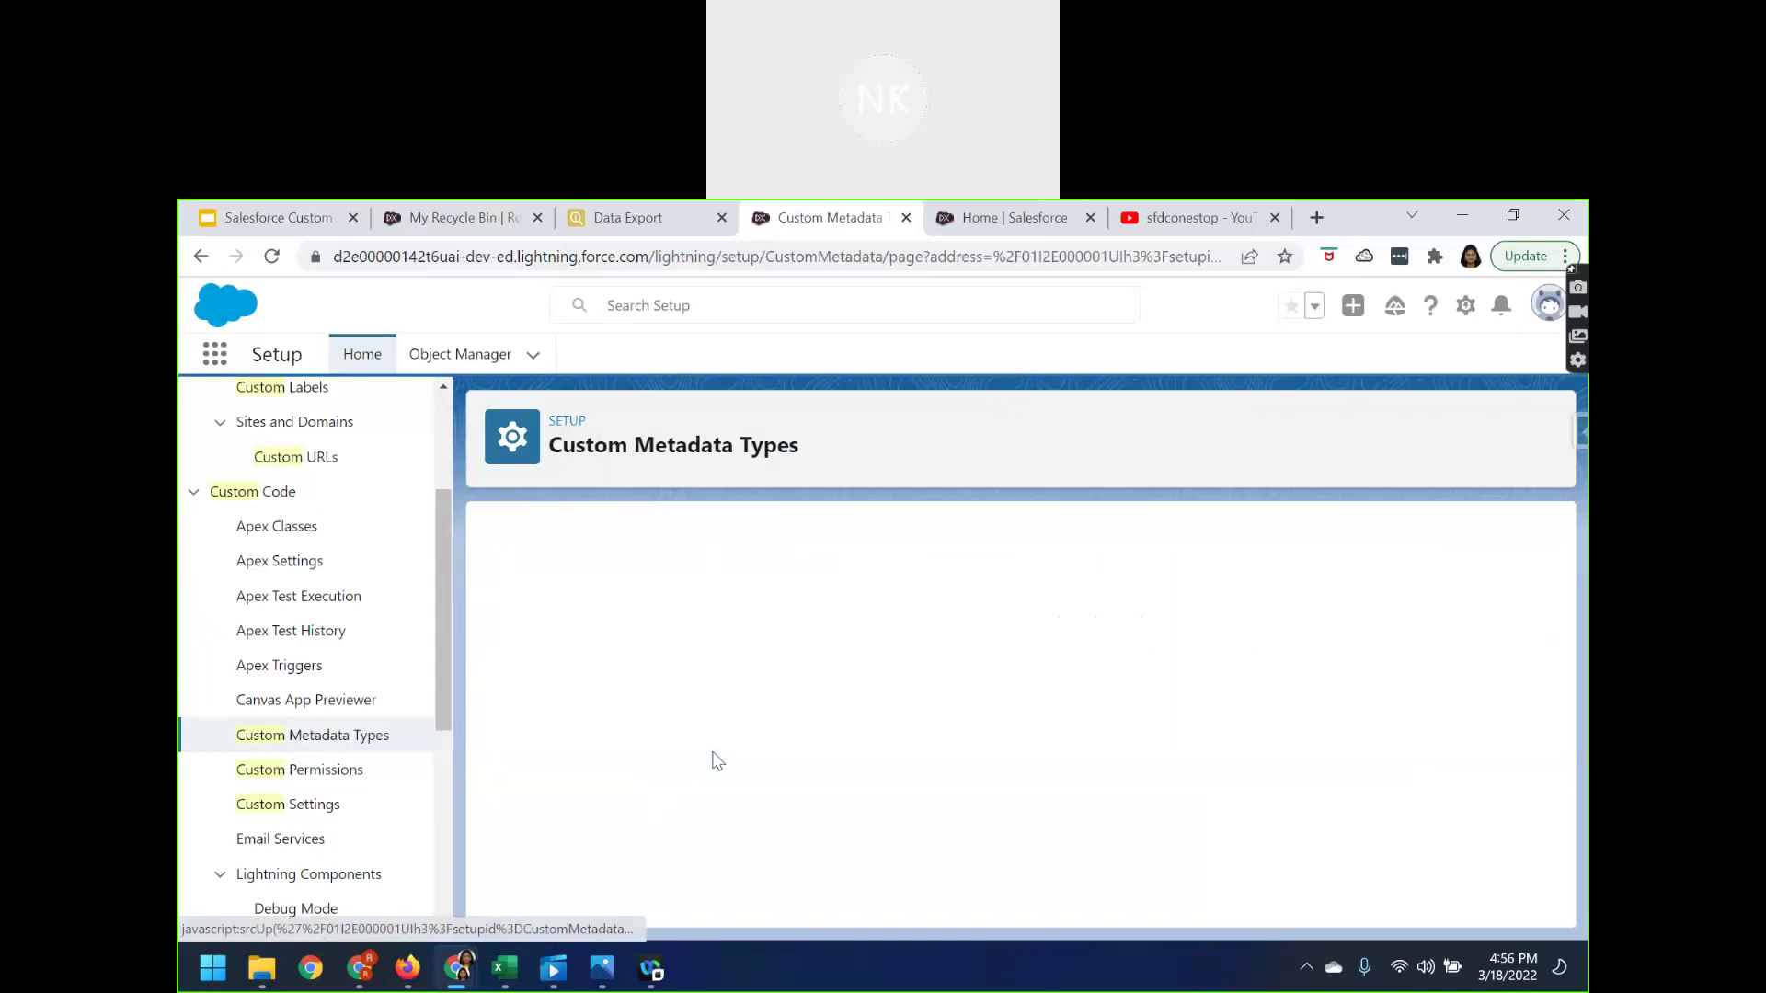
{"action": "left_click", "coordinate": [825, 618]}
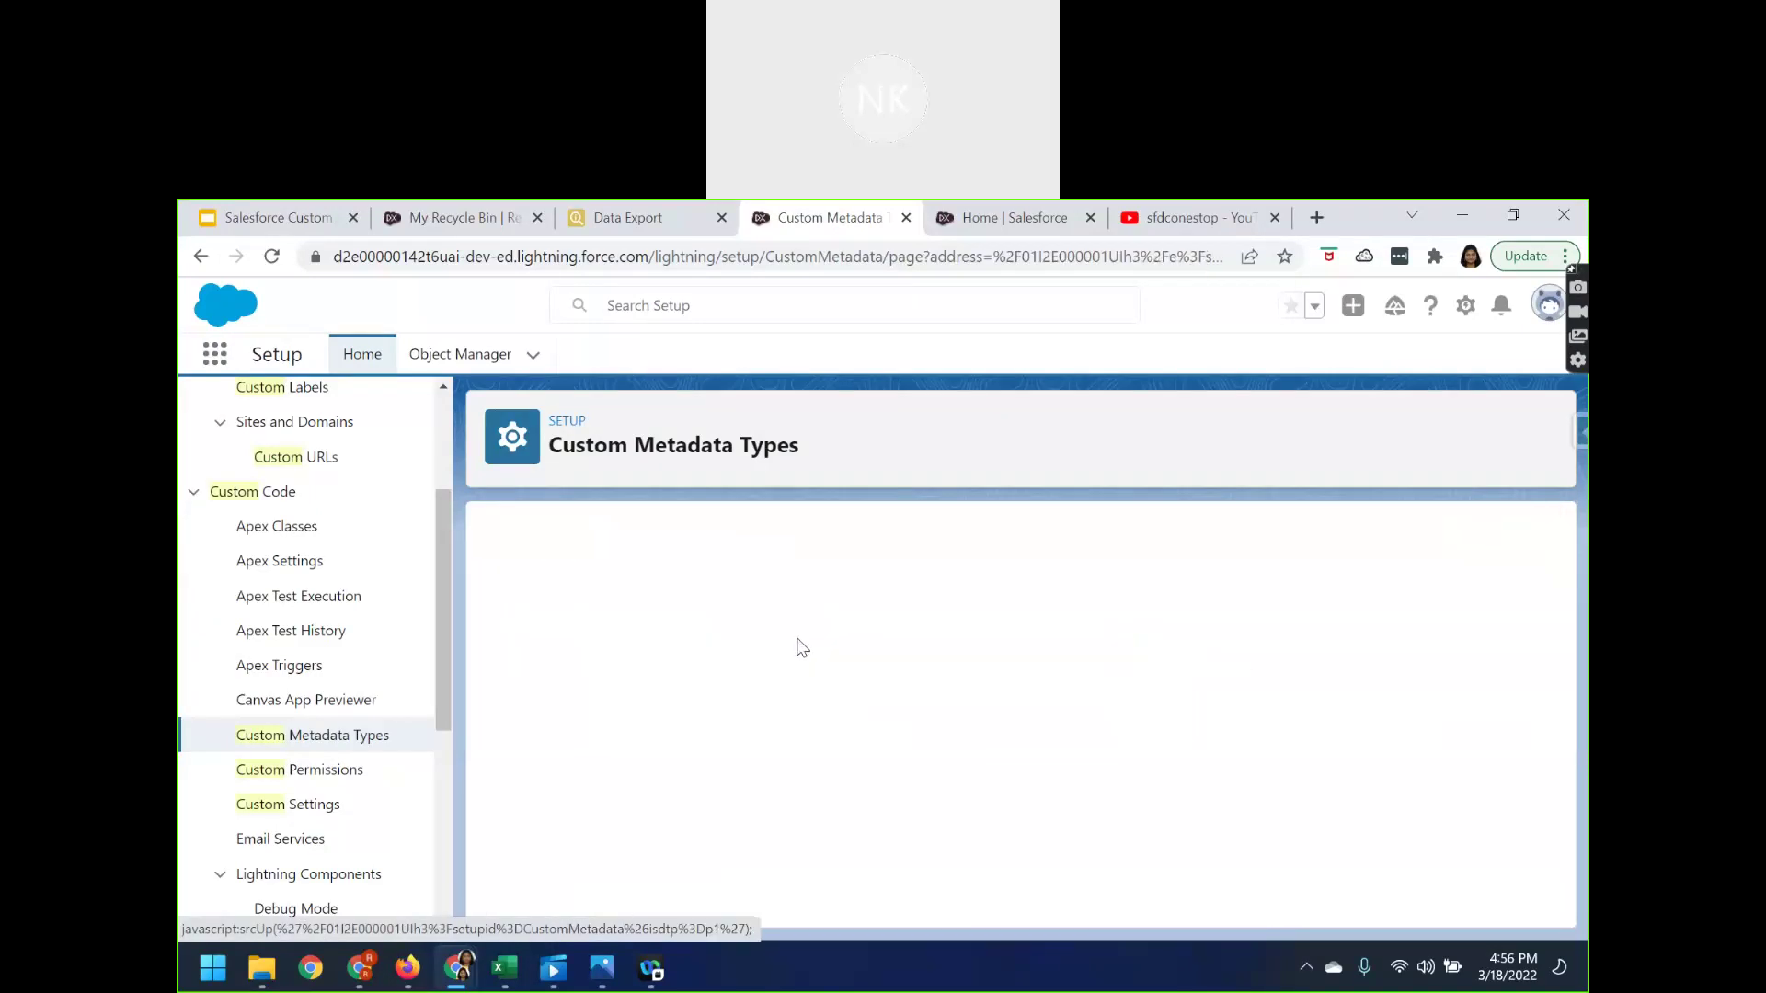
{"action": "left_click", "coordinate": [672, 689]}
{"action": "mouse_move", "coordinate": [671, 688]}
{"action": "left_mouse_down"}
{"action": "mouse_move", "coordinate": [609, 720]}
{"action": "mouse_move", "coordinate": [682, 714]}
{"action": "left_mouse_up"}
{"action": "scroll", "coordinate": [512, 780], "scroll_direction": "down", "scroll_amount": 3}
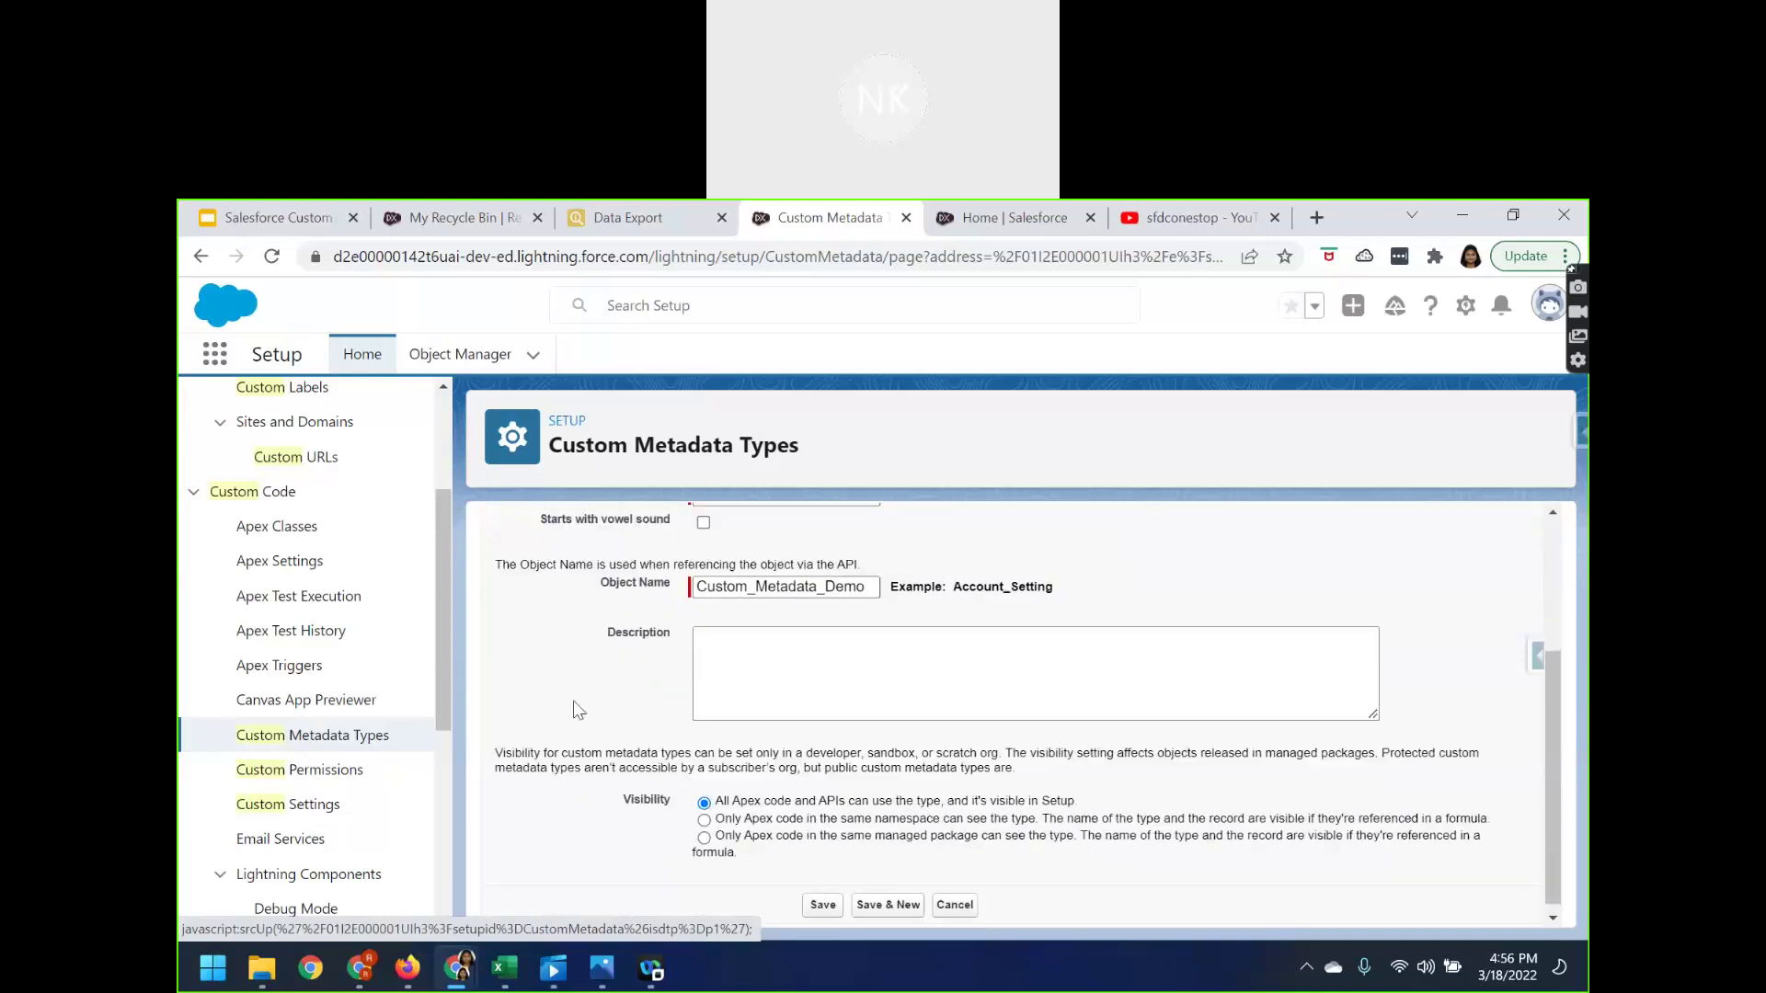
{"action": "left_click_drag", "start_coordinate": [596, 583], "coordinate": [663, 601]}
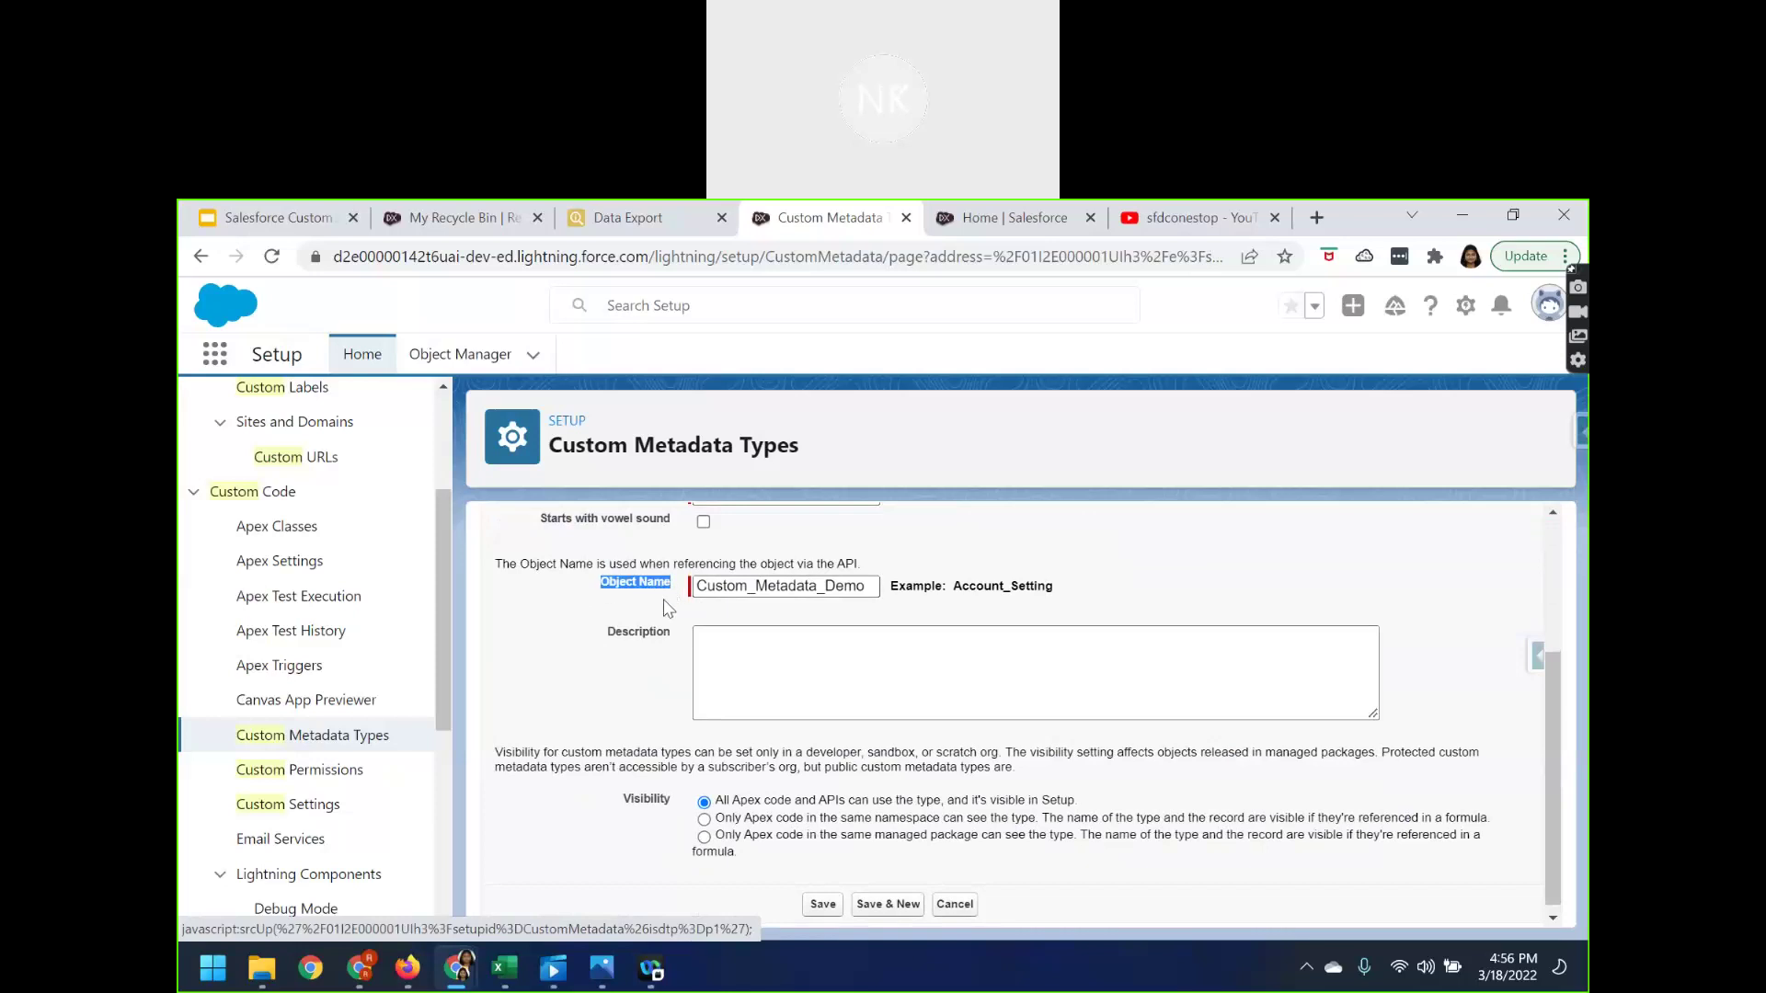
{"action": "left_click_drag", "start_coordinate": [619, 800], "coordinate": [685, 812]}
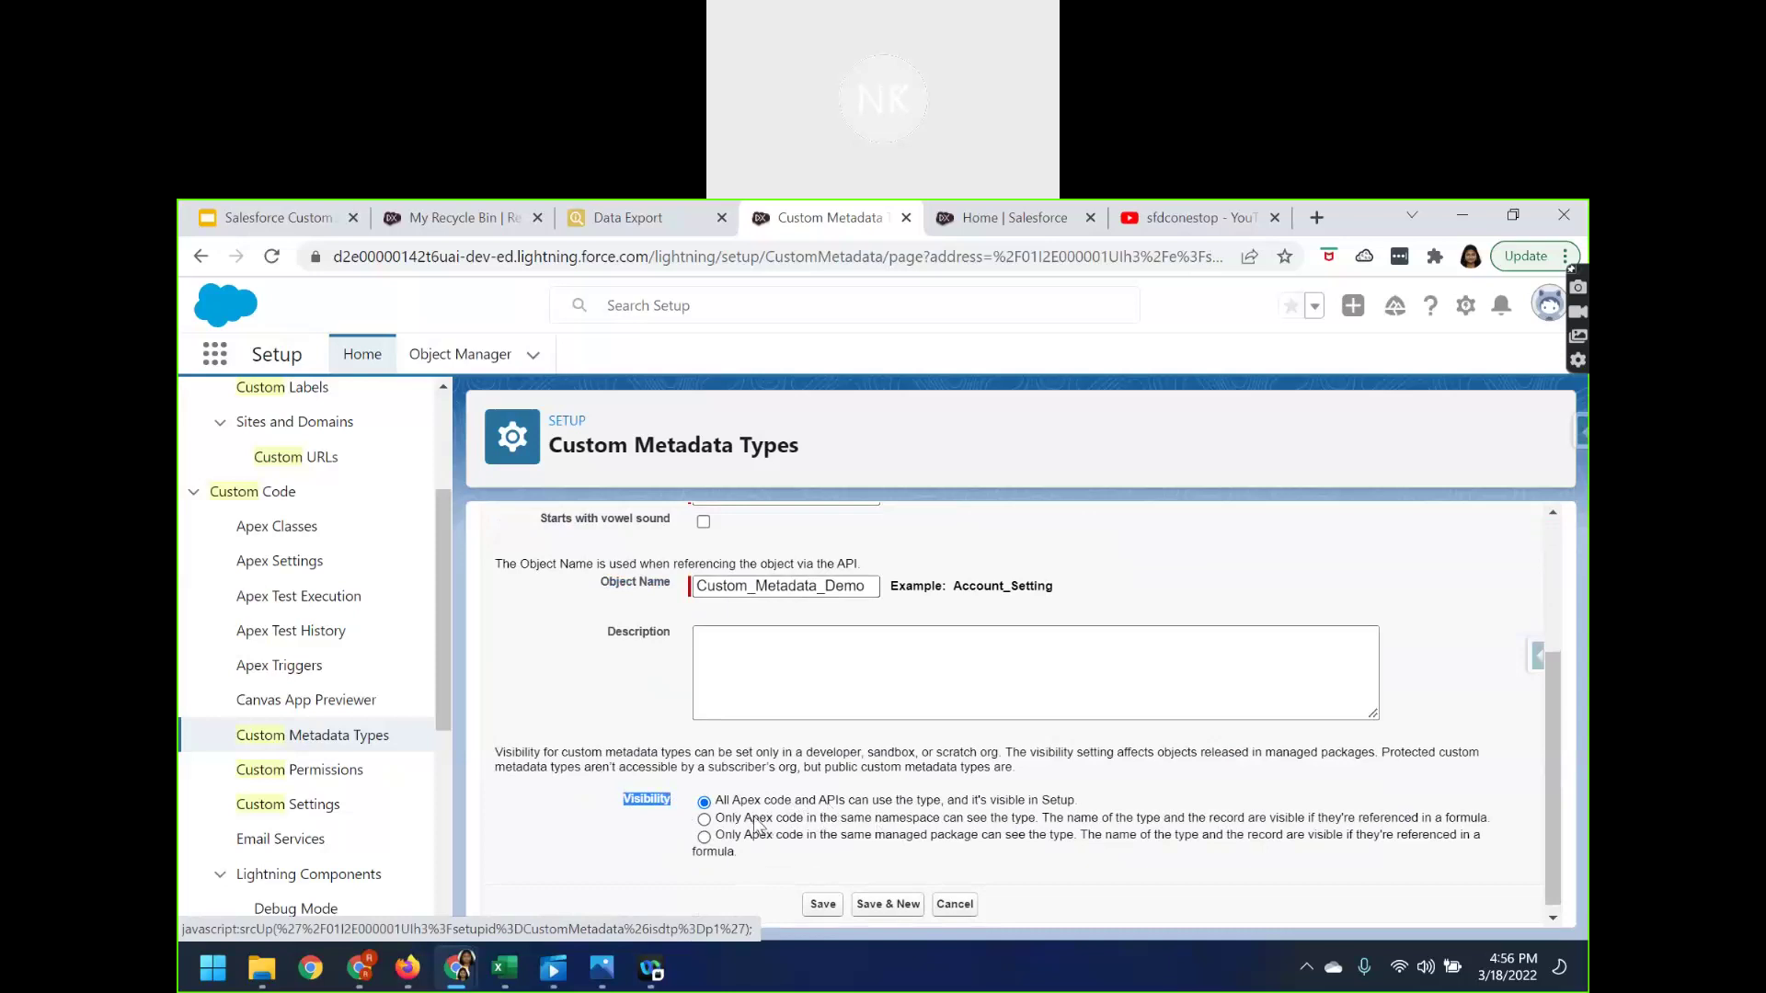
{"action": "left_click_drag", "start_coordinate": [719, 807], "coordinate": [1070, 804]}
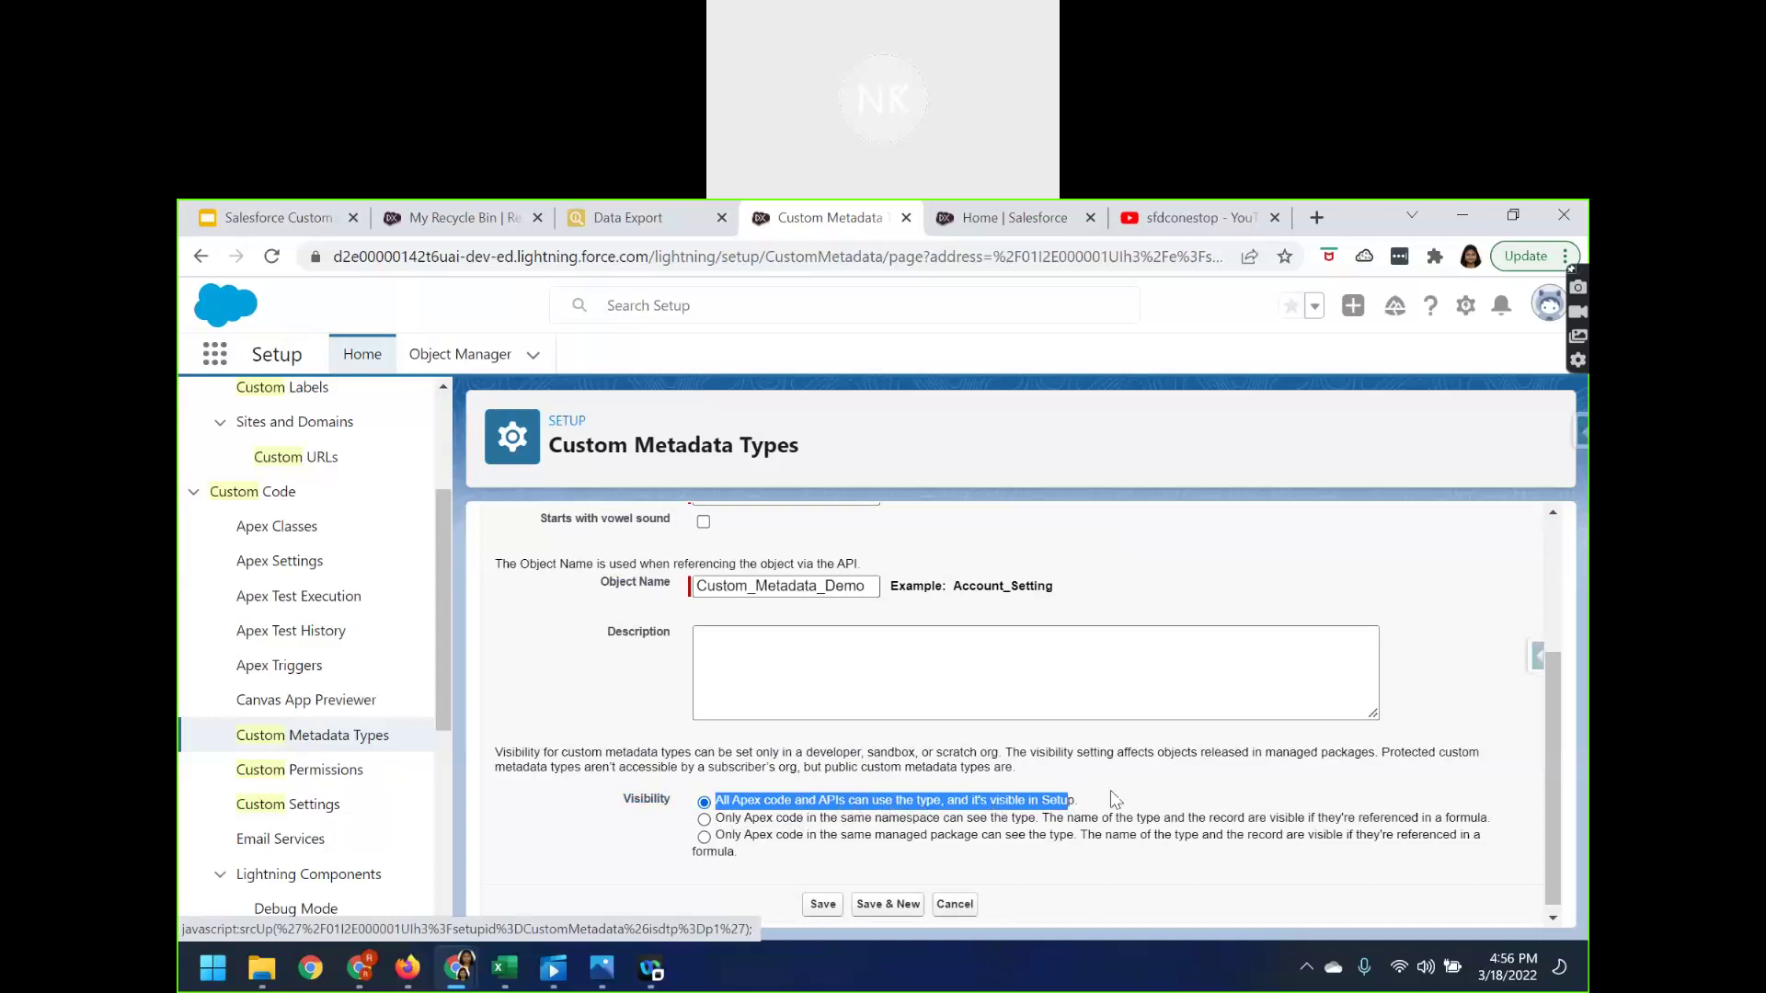
{"action": "left_click", "coordinate": [1161, 798]}
{"action": "left_click", "coordinate": [821, 905]}
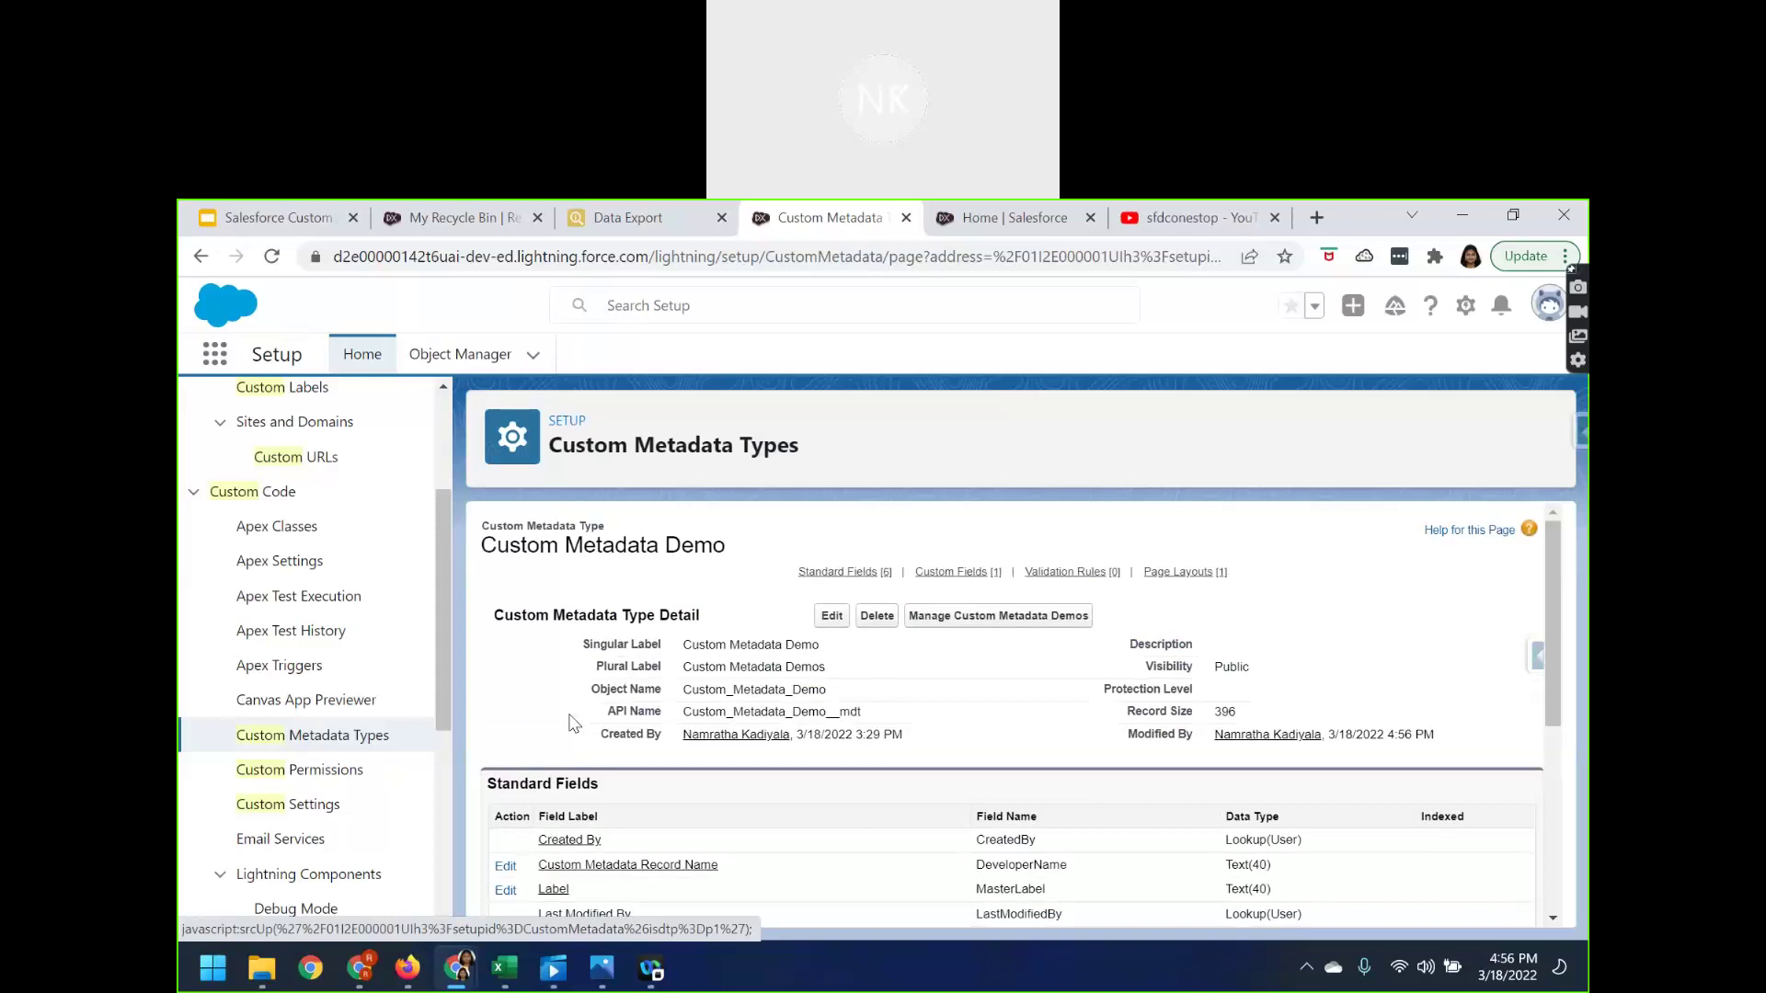
- Examine the standard fields of Custom Metadata Demo and the definition of its Title custom field, and return to the type's page
{"action": "scroll", "coordinate": [529, 722], "scroll_direction": "down", "scroll_amount": 2}
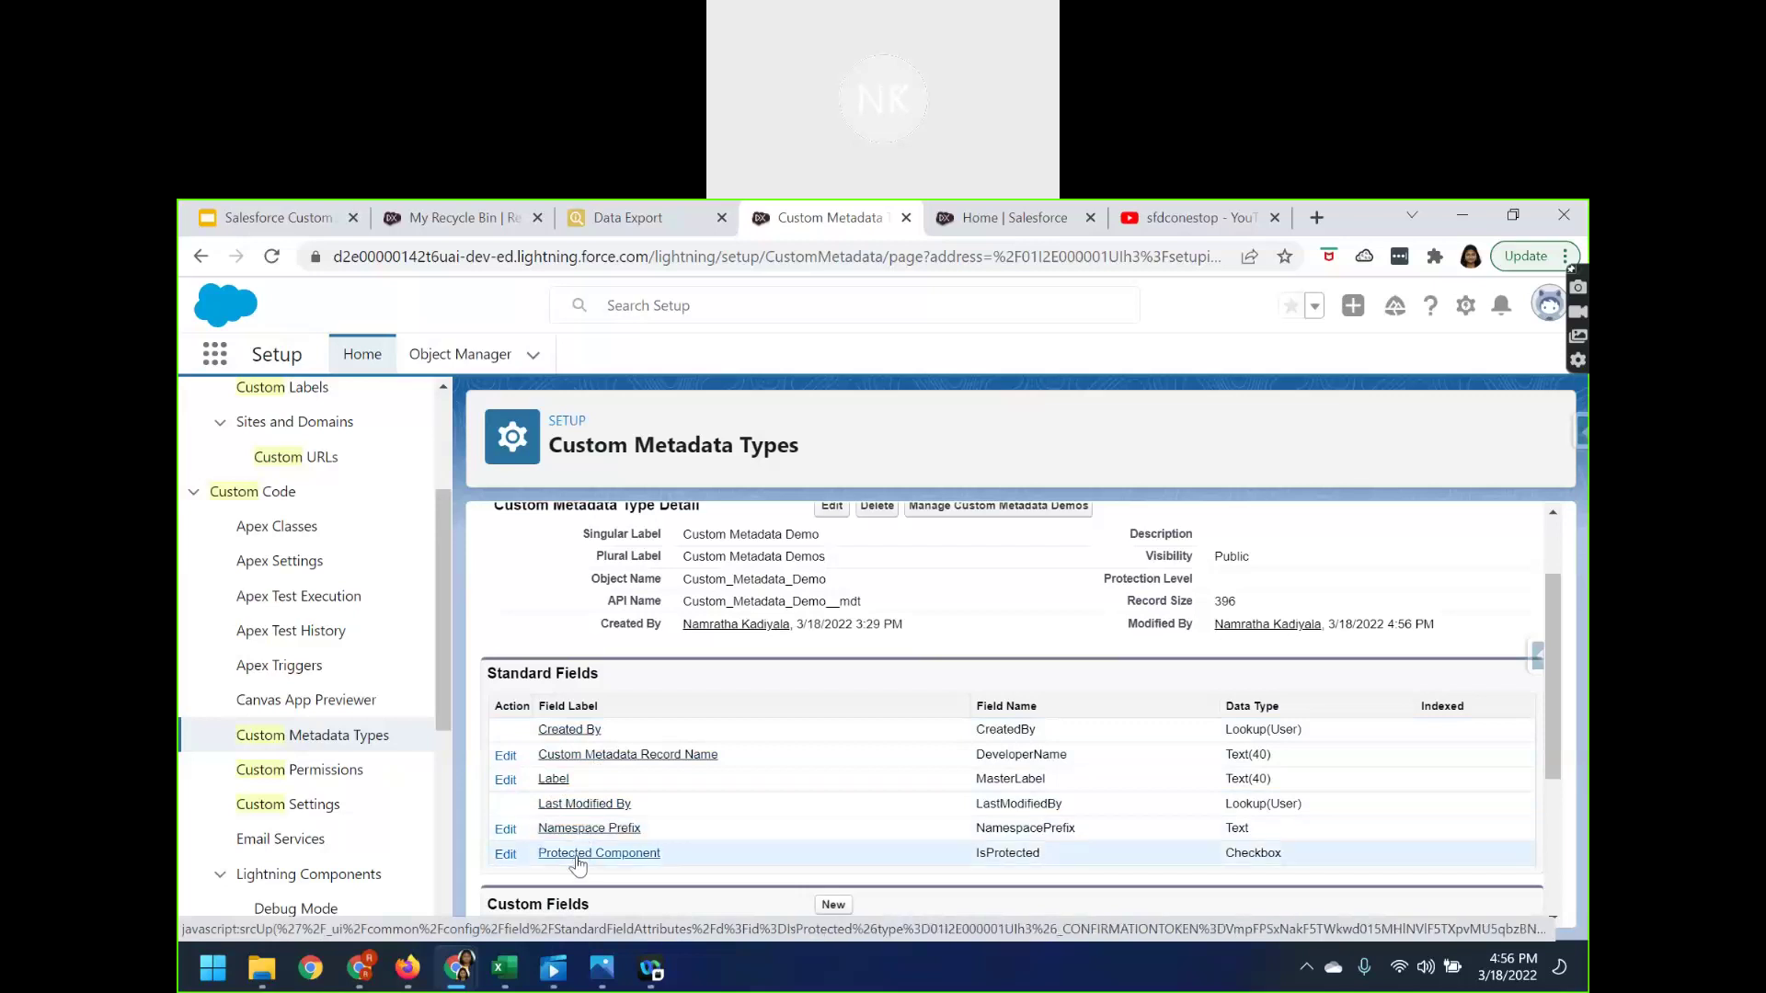
{"action": "scroll", "coordinate": [707, 867], "scroll_direction": "down", "scroll_amount": 2}
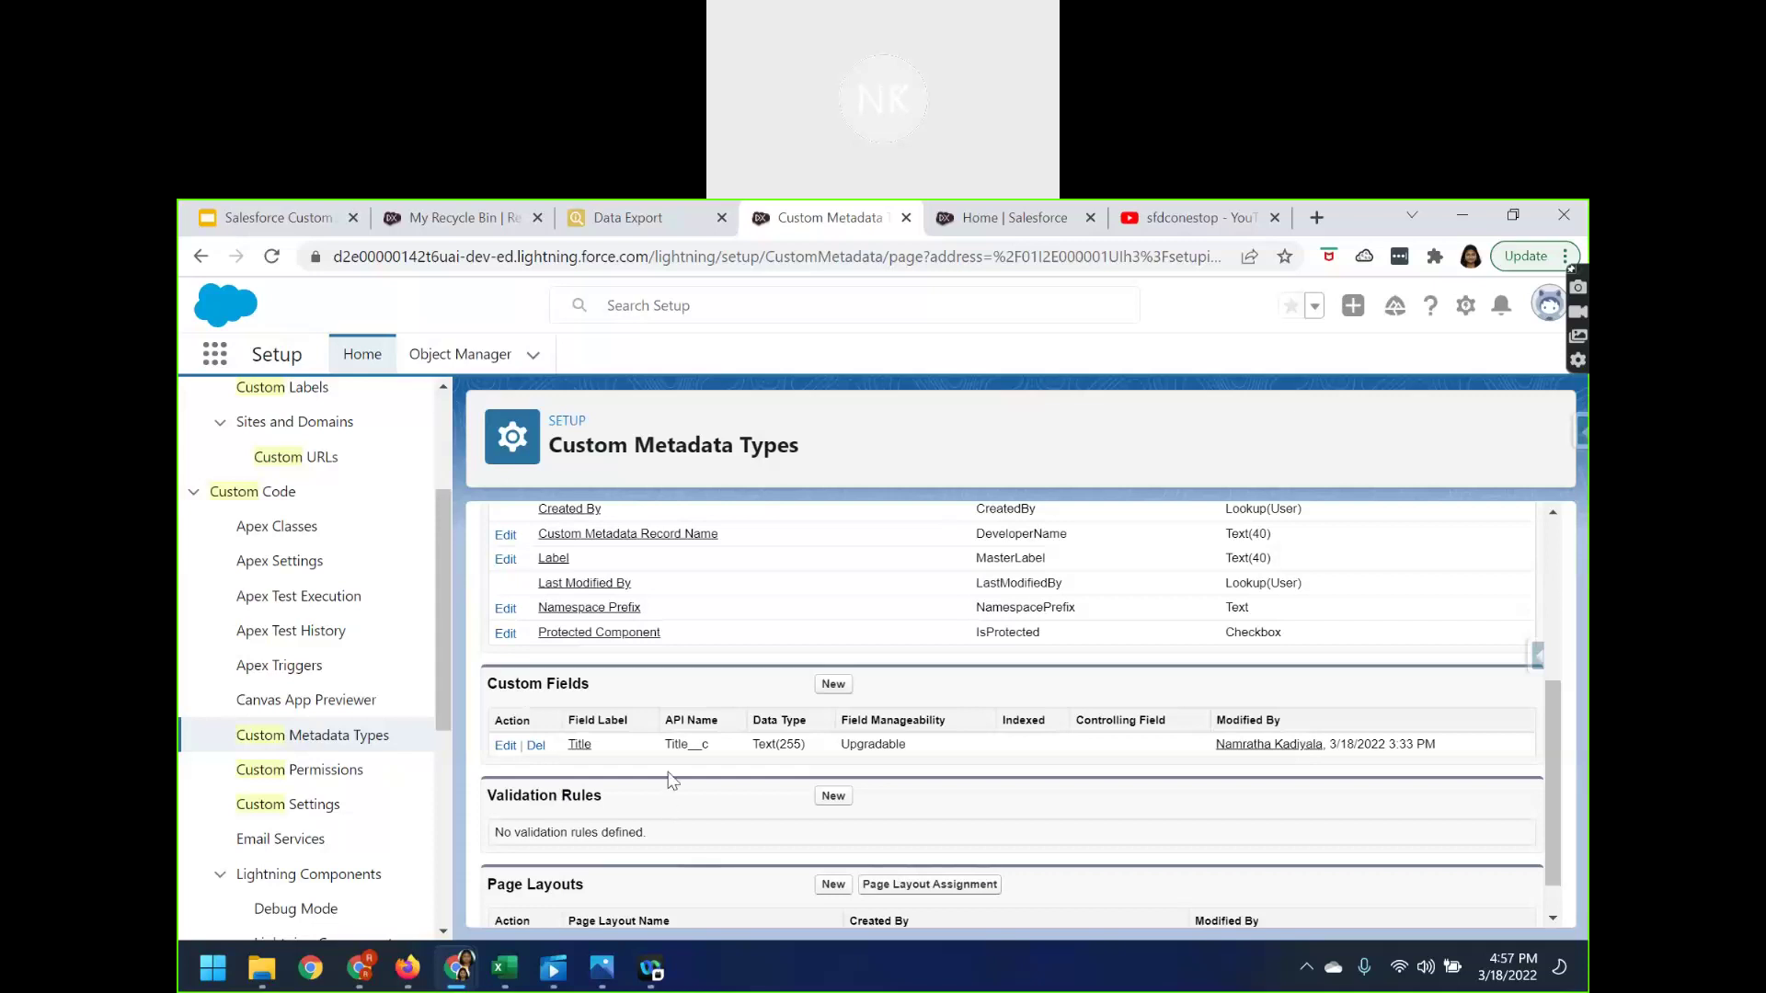
{"action": "left_click", "coordinate": [581, 747]}
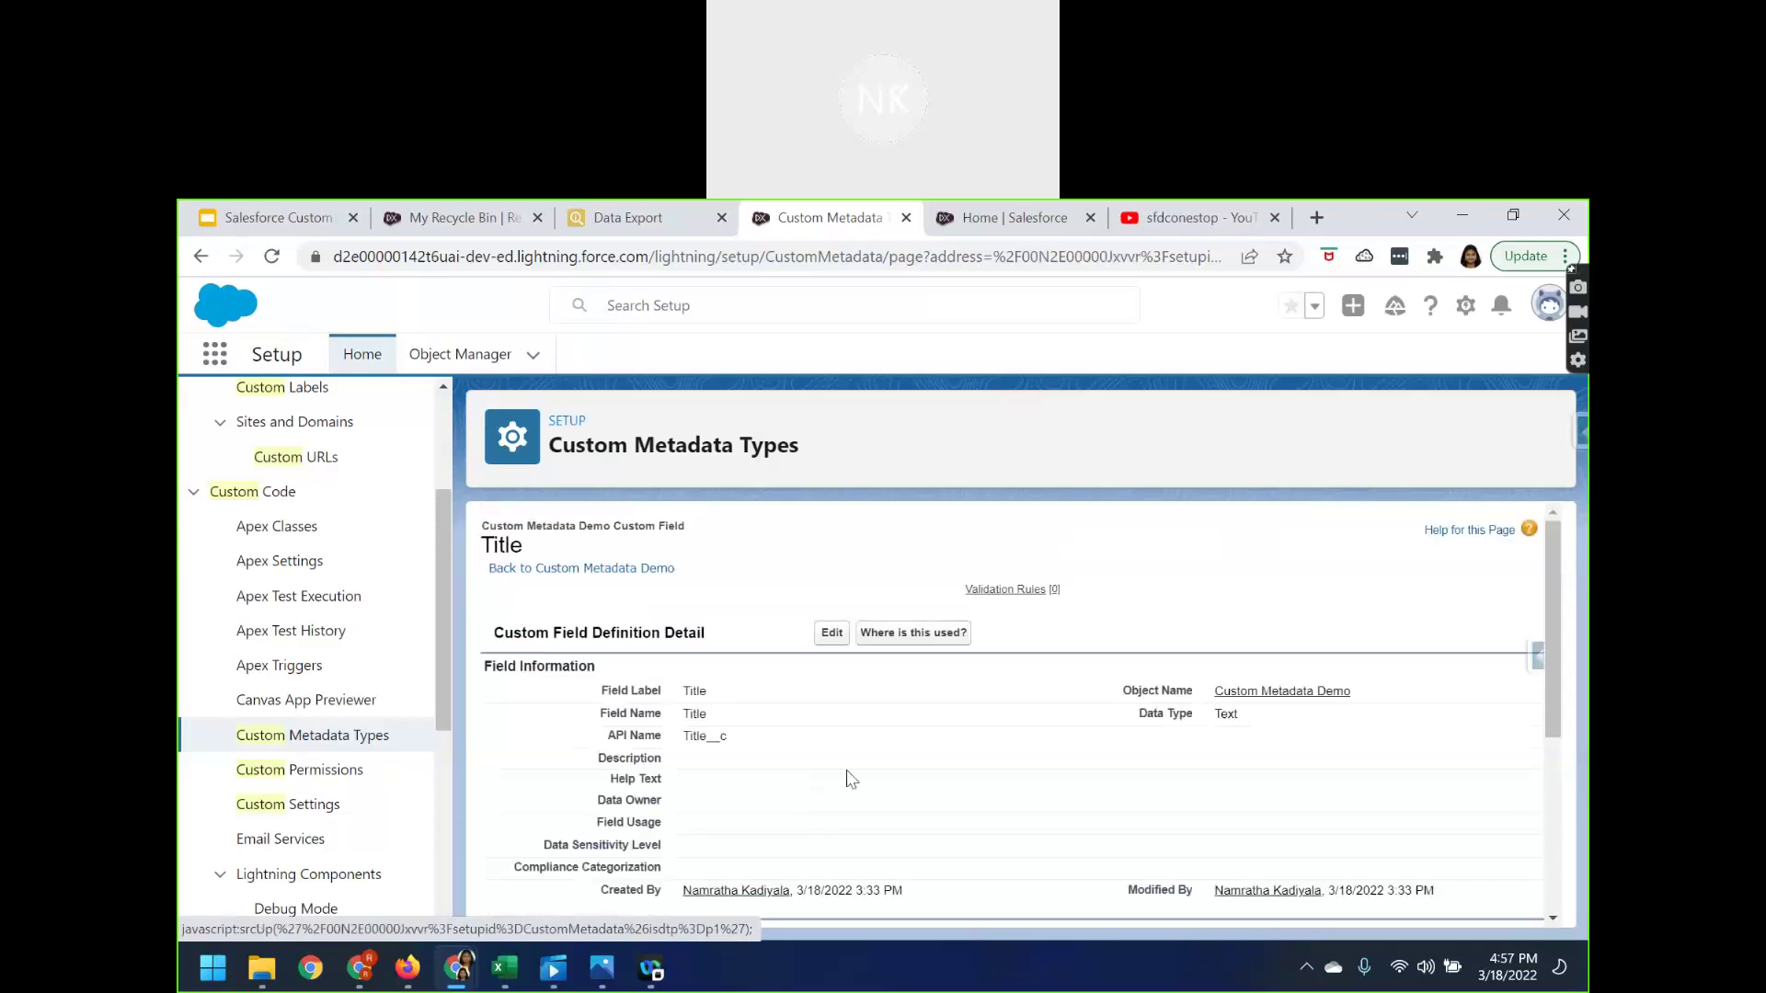
{"action": "scroll", "coordinate": [800, 777], "scroll_direction": "down", "scroll_amount": 1}
{"action": "scroll", "coordinate": [797, 776], "scroll_direction": "up", "scroll_amount": 1}
{"action": "left_click", "coordinate": [201, 256]}
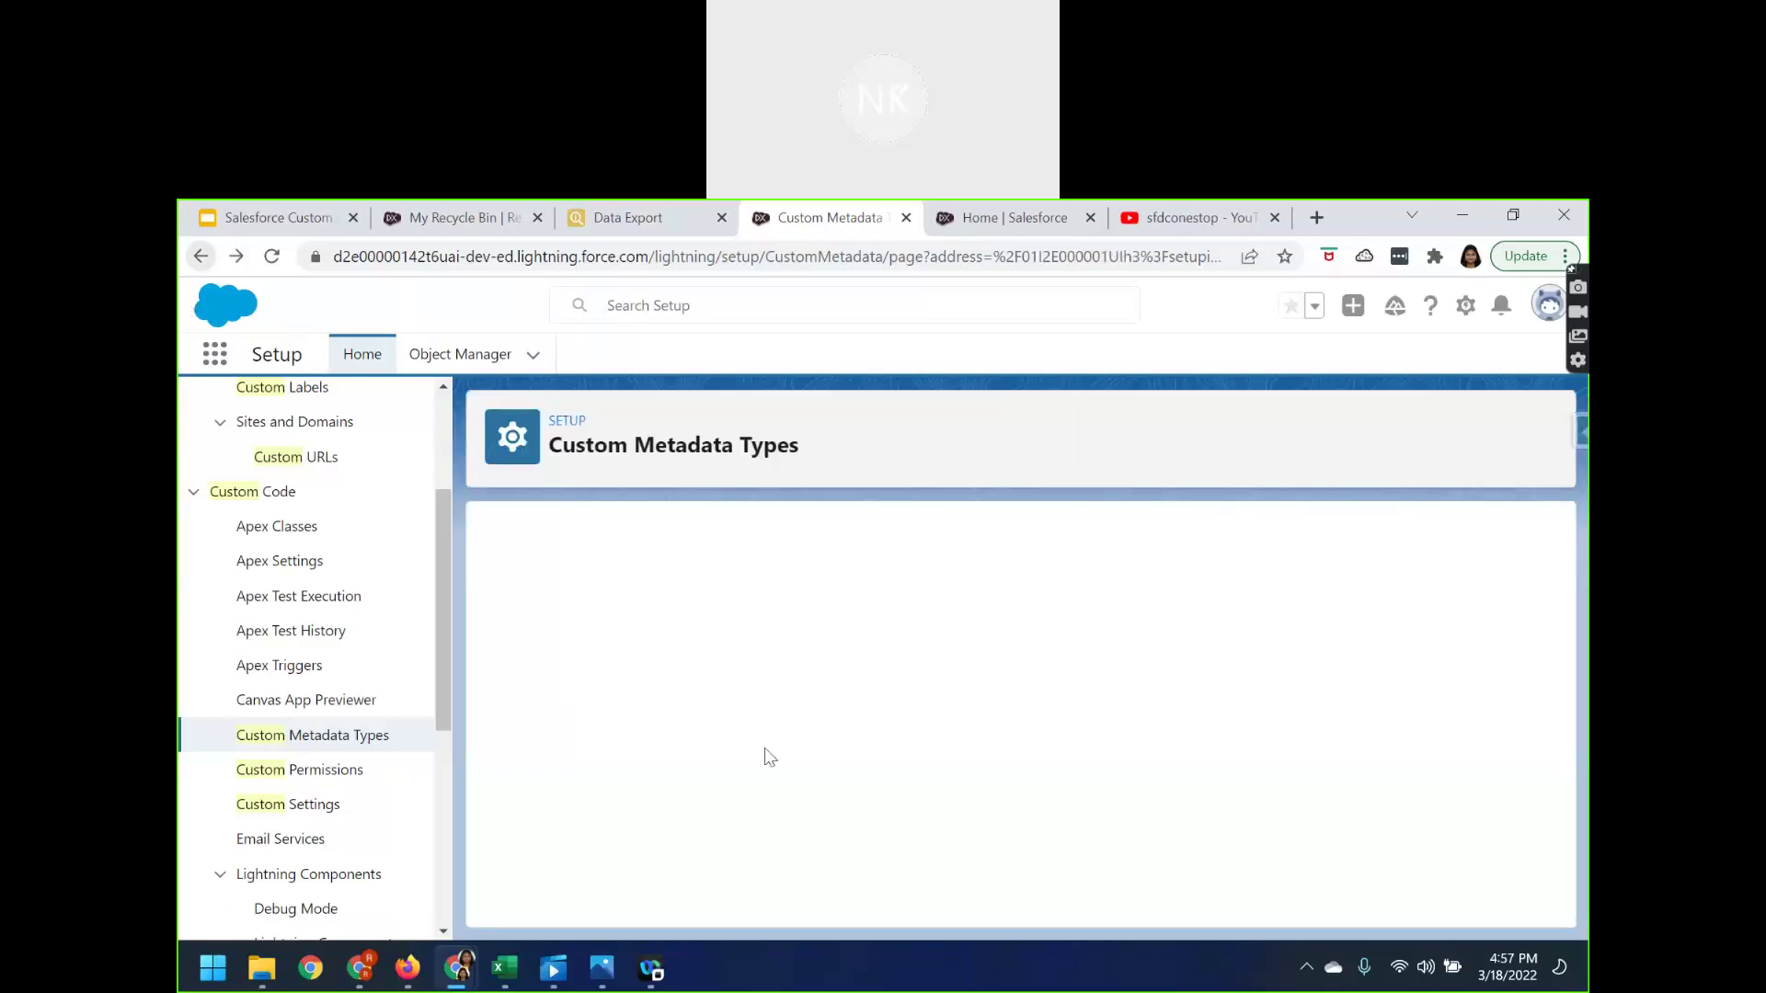
- Start a new custom field on Custom Metadata Demo with the Text data type
{"action": "scroll", "coordinate": [839, 717], "scroll_direction": "down", "scroll_amount": 6}
{"action": "left_click", "coordinate": [823, 634]}
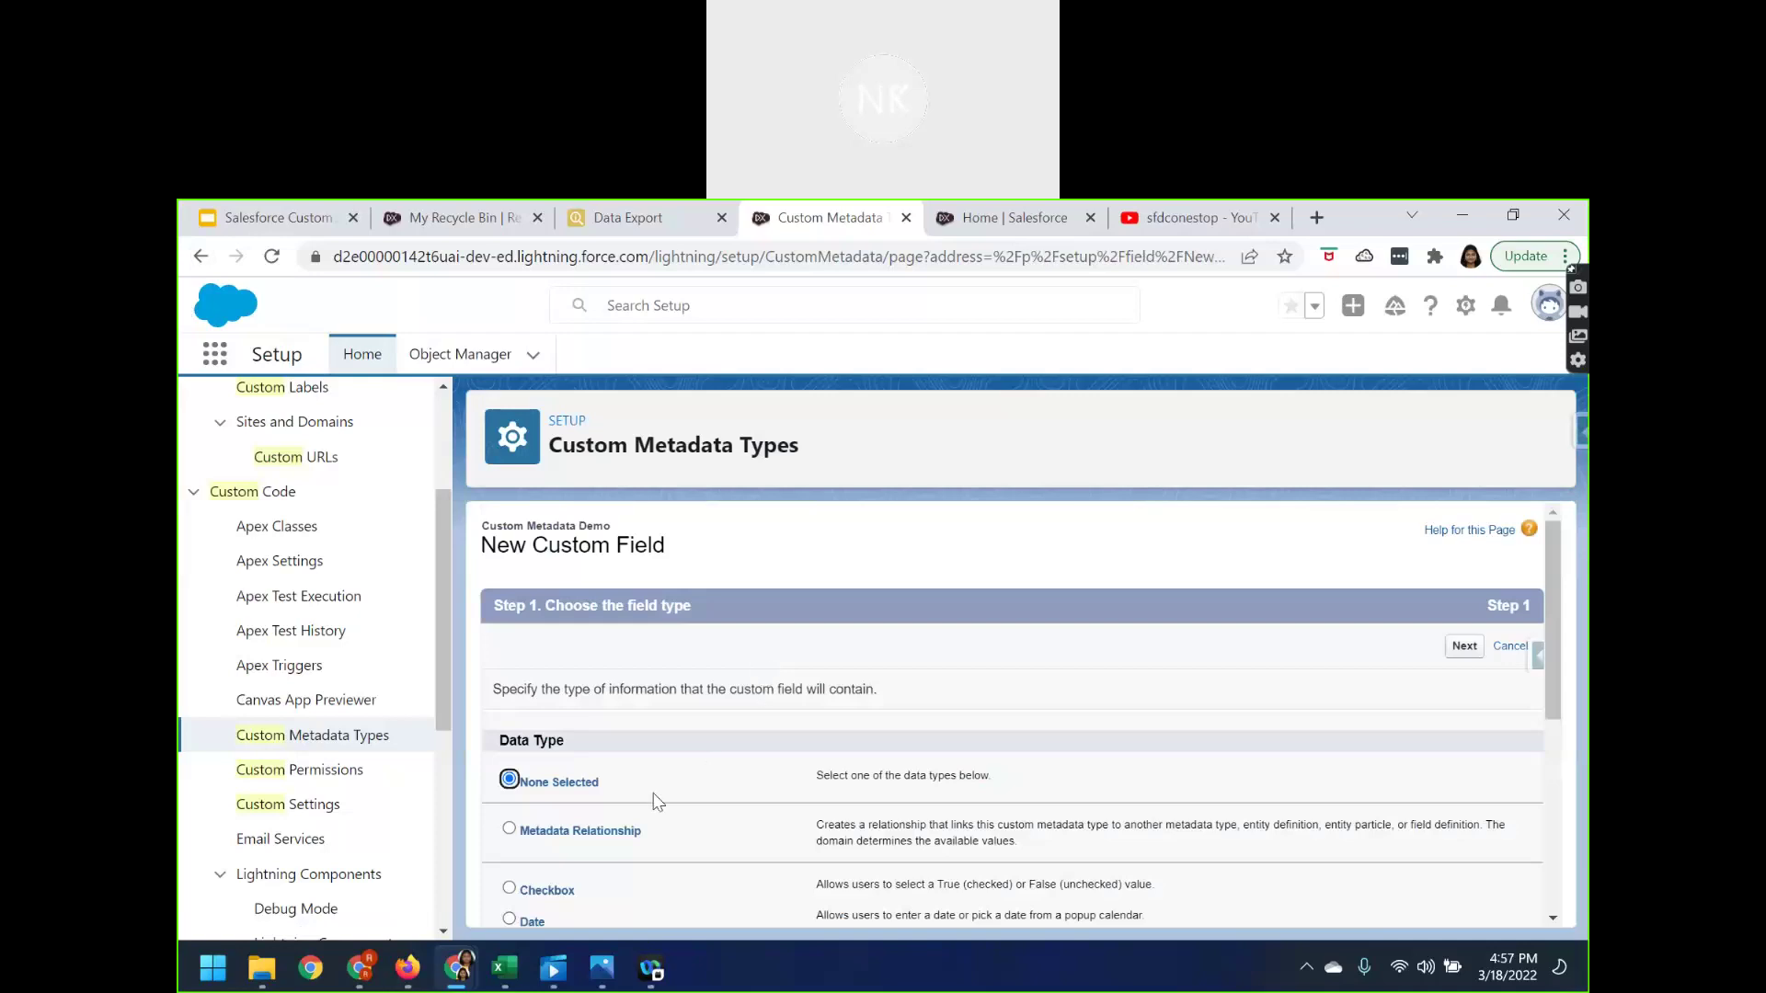
{"action": "scroll", "coordinate": [644, 810], "scroll_direction": "down", "scroll_amount": 4}
{"action": "left_click", "coordinate": [532, 755]}
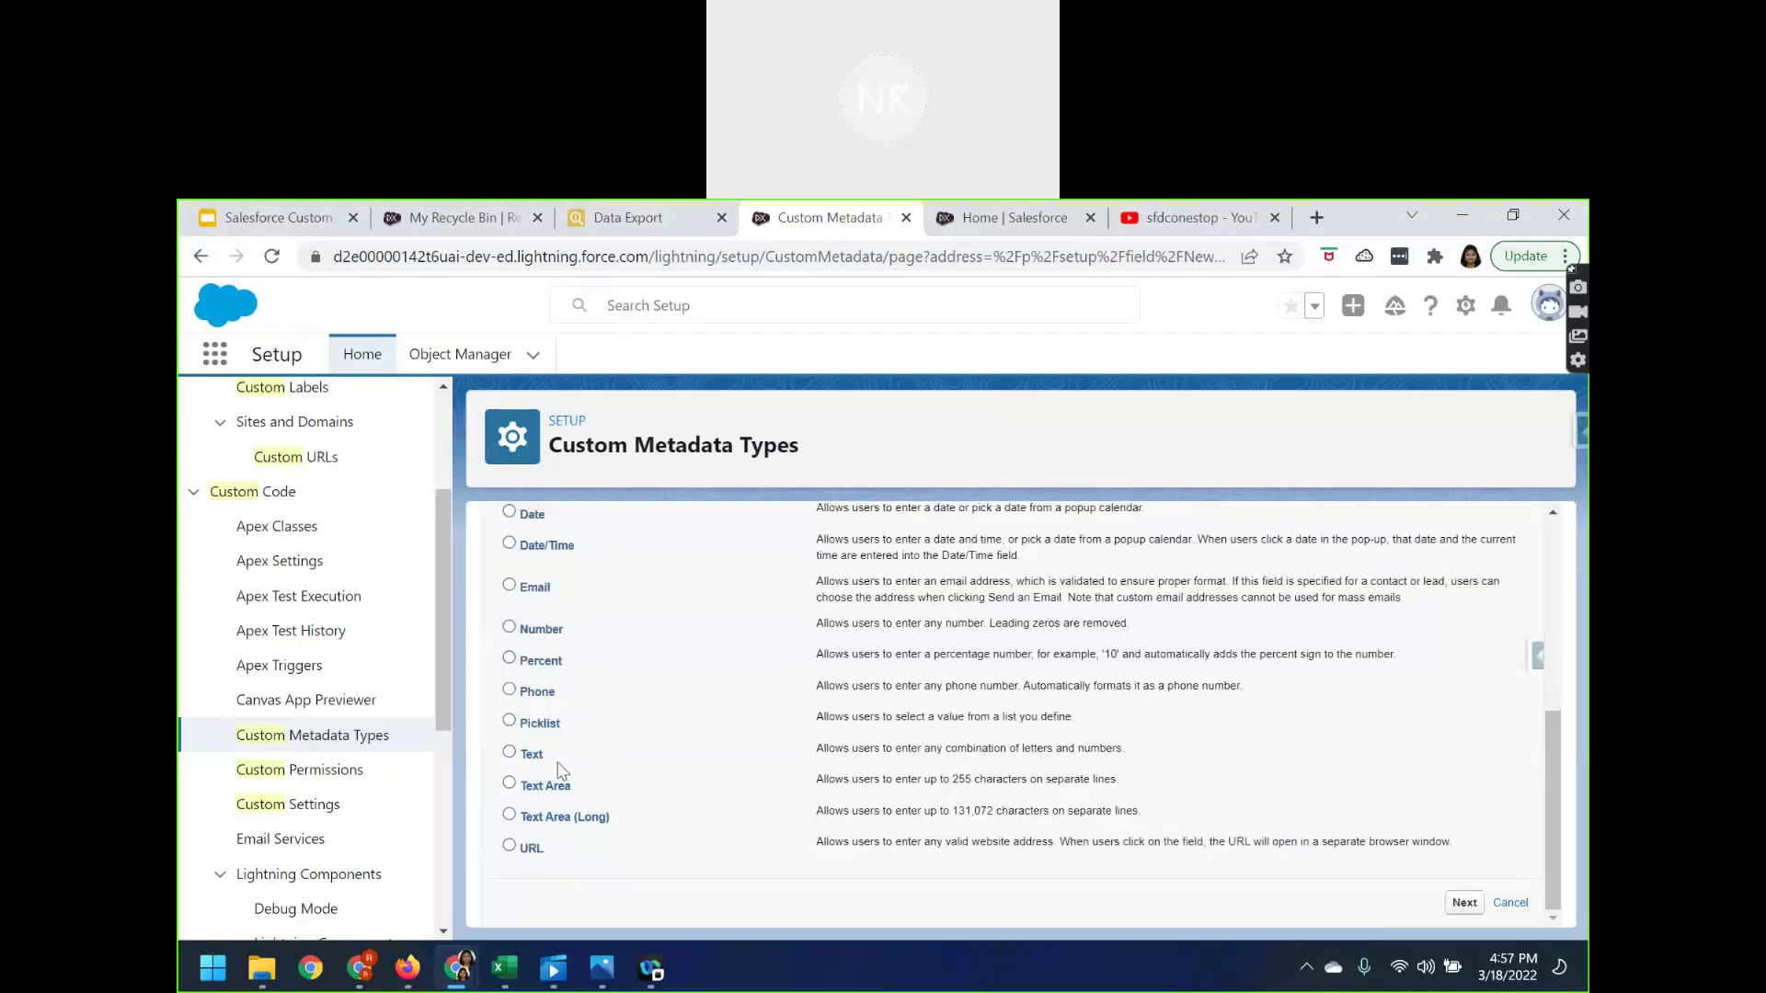
{"action": "left_click", "coordinate": [1464, 902]}
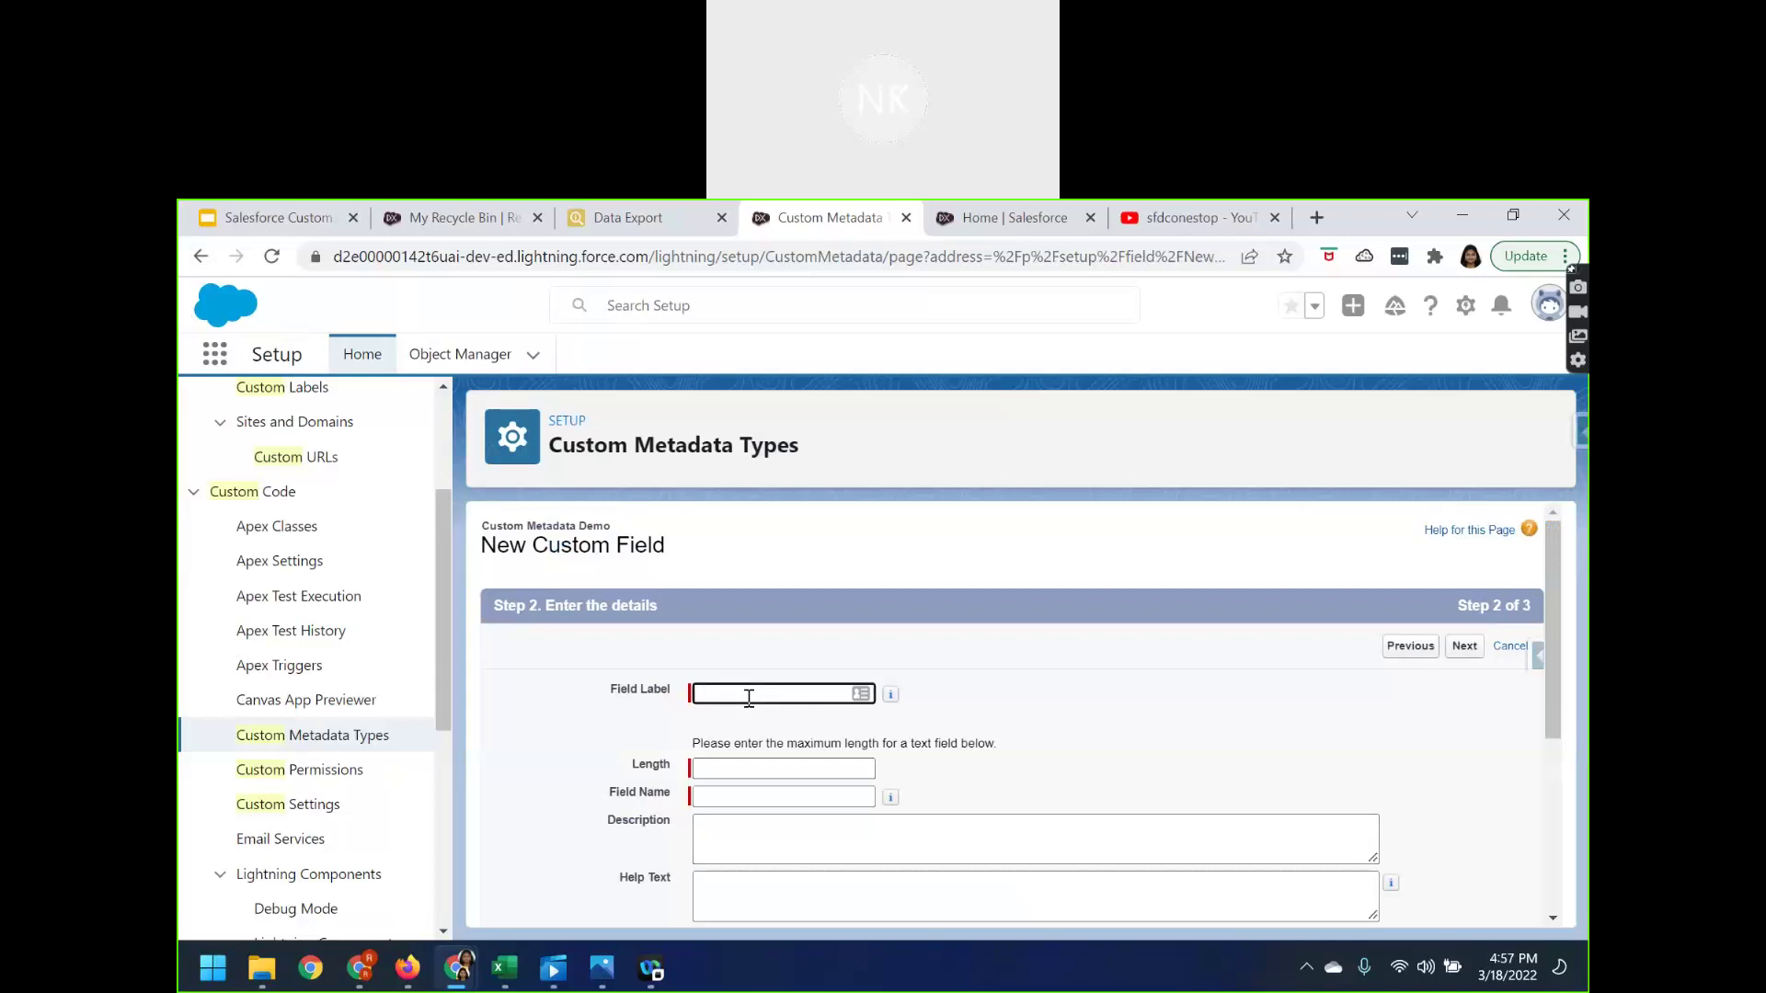
- Label the new field Country, give it a length of 255 and make it required
{"action": "type", "text": "Country"}
{"action": "key", "text": "Tab"}
{"action": "left_click", "coordinate": [715, 766]}
{"action": "type", "text": "255"}
{"action": "scroll", "coordinate": [721, 828], "scroll_direction": "down", "scroll_amount": 3}
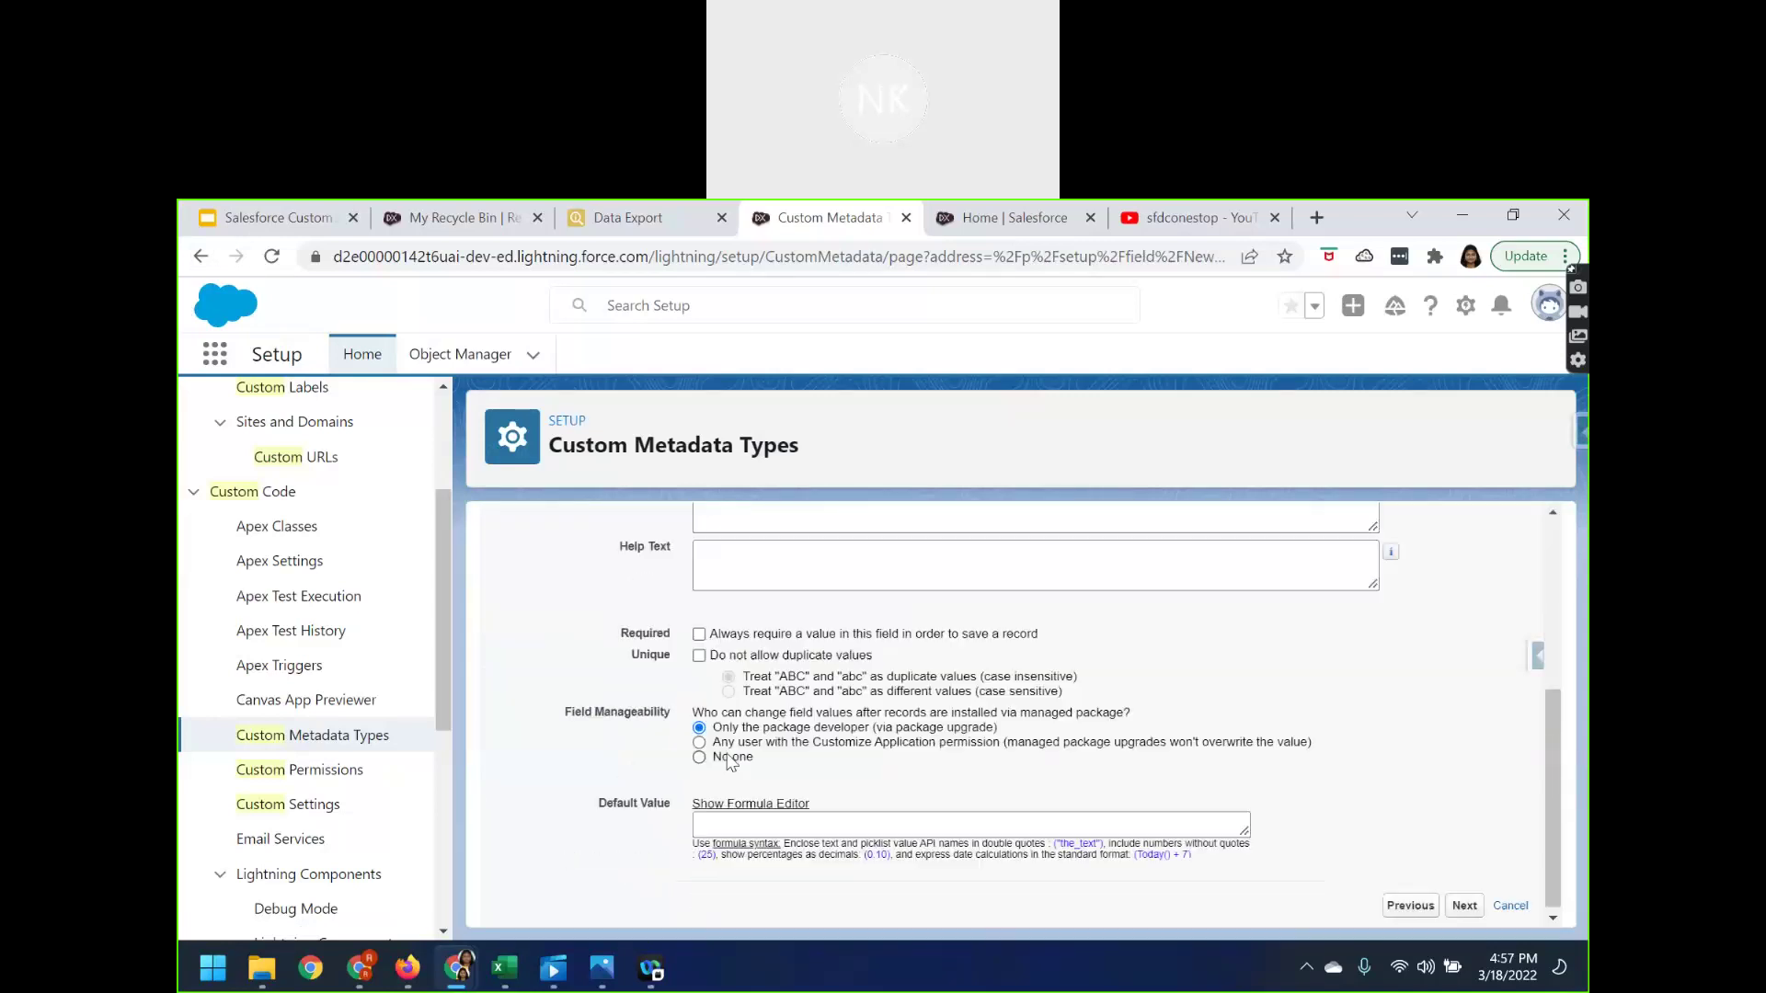
{"action": "left_click", "coordinate": [699, 634]}
- Check the Country field's details and save it with the Custom Metadata Demo Layout included
{"action": "scroll", "coordinate": [538, 687], "scroll_direction": "up", "scroll_amount": 4}
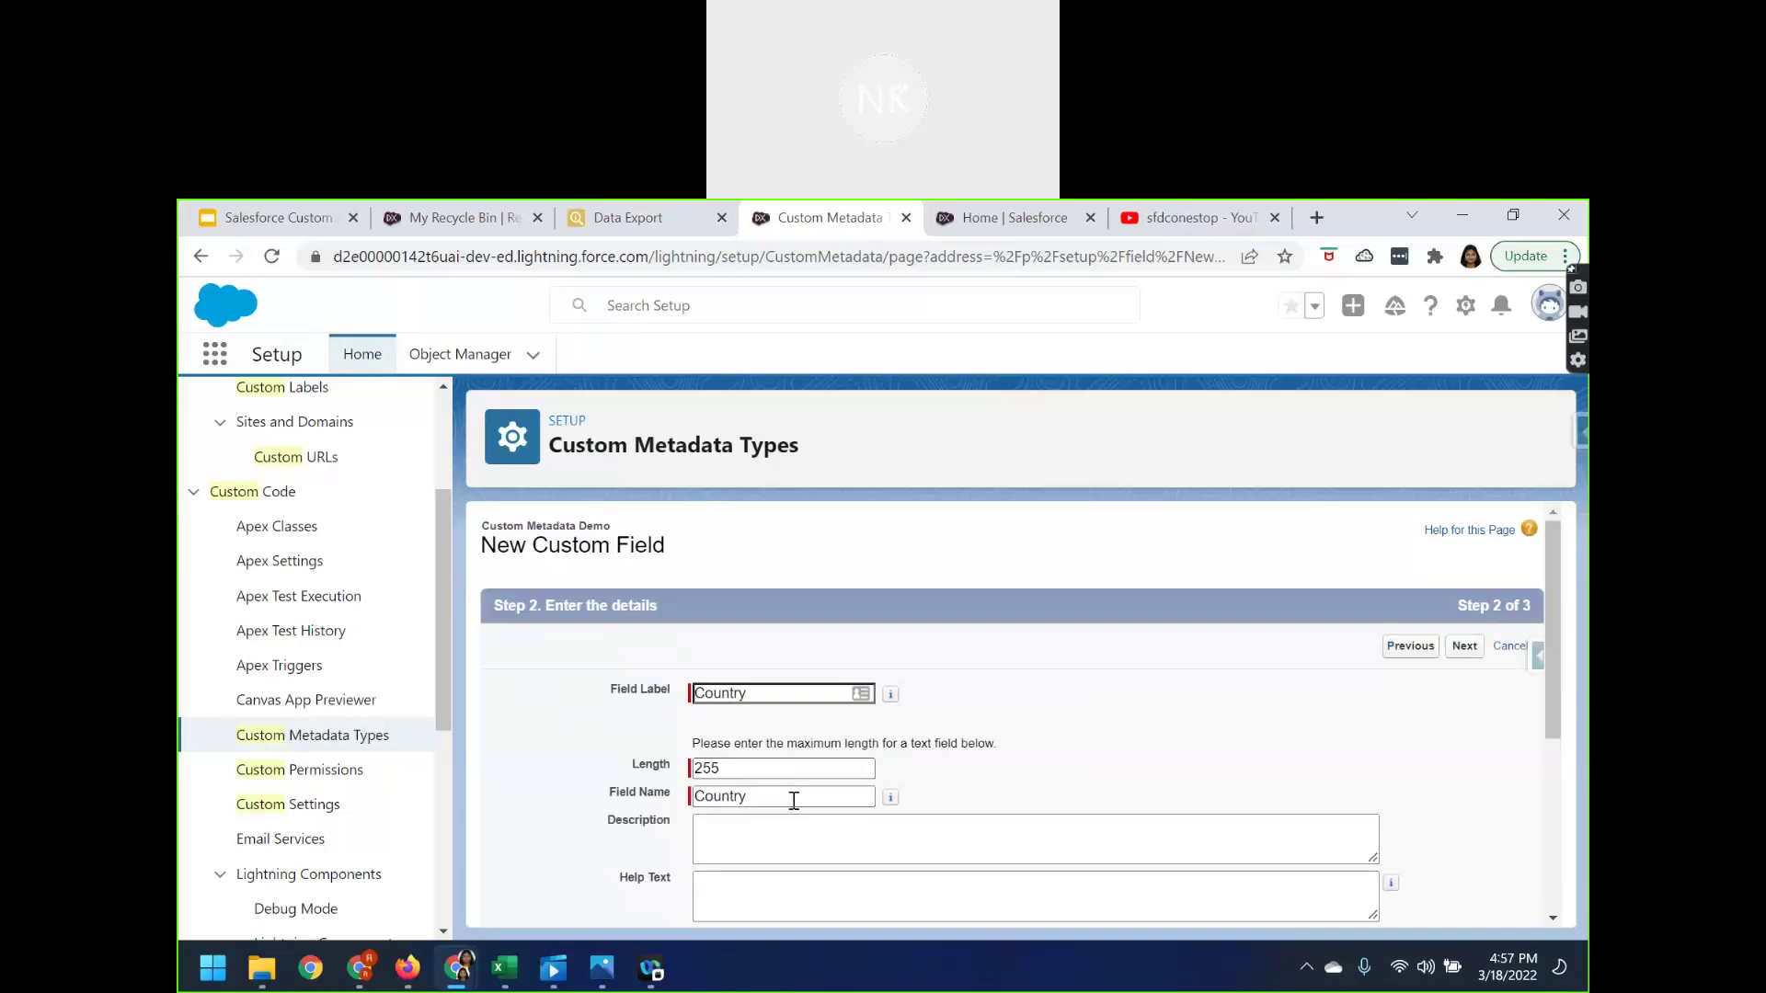
{"action": "scroll", "coordinate": [794, 802], "scroll_direction": "down", "scroll_amount": 3}
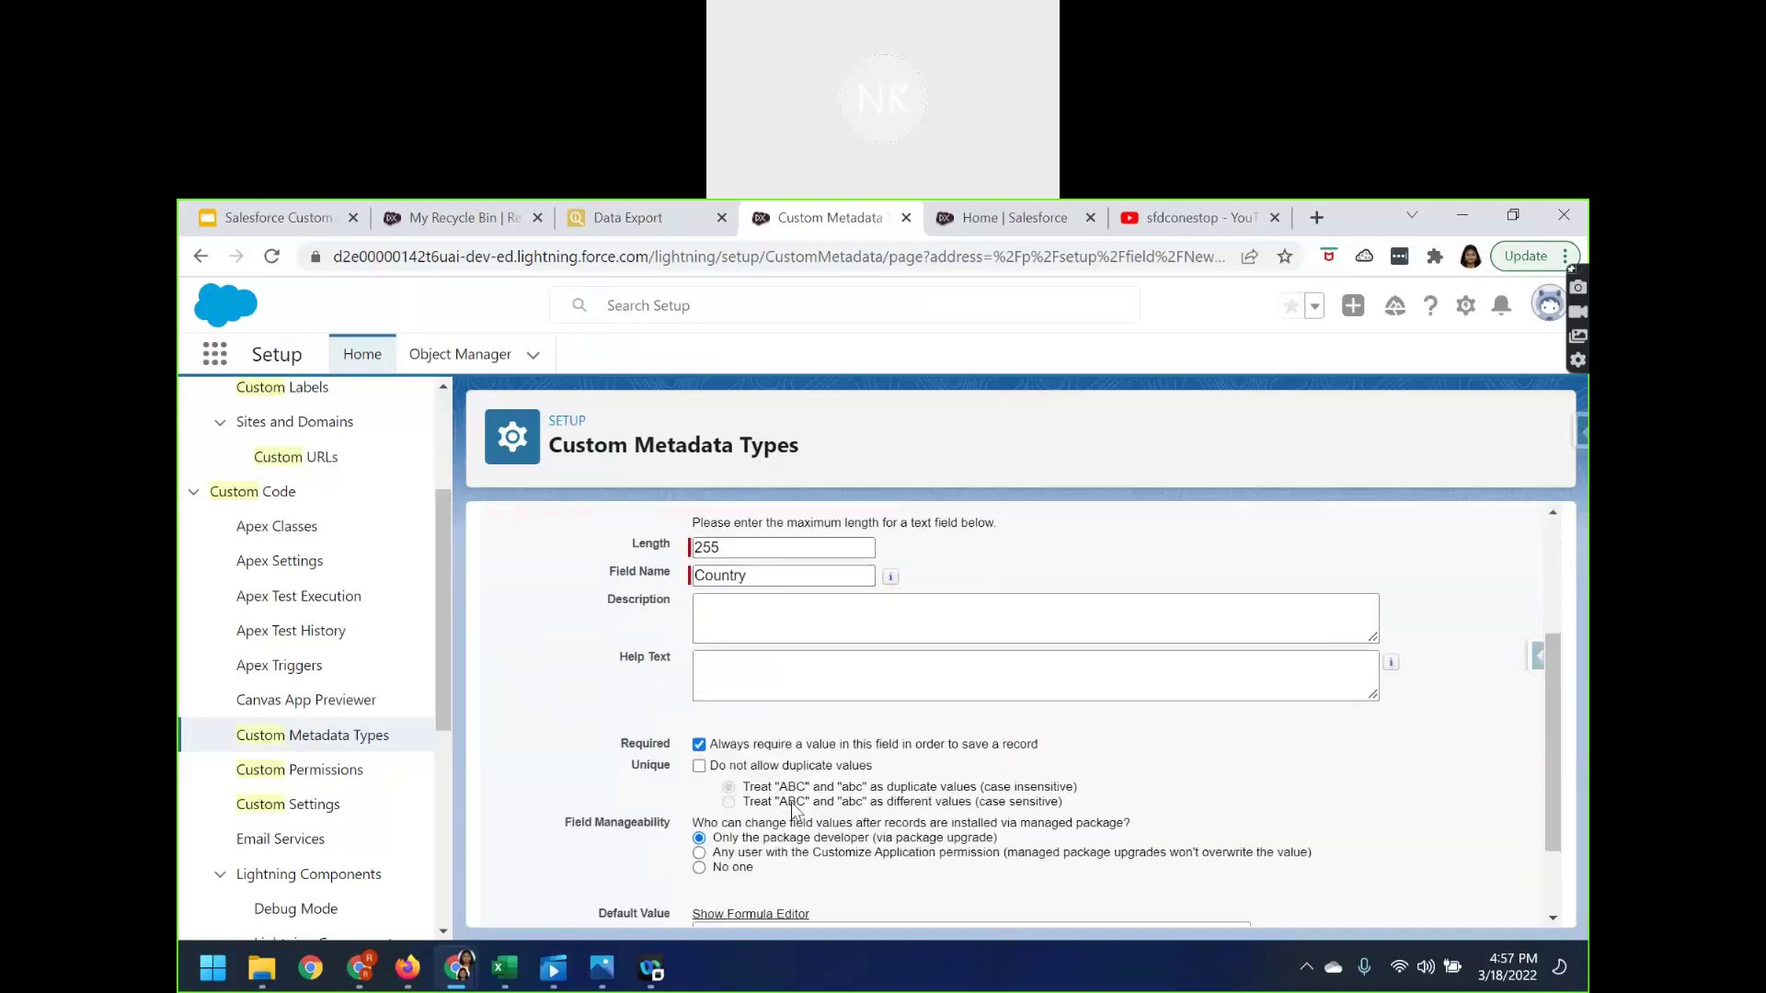
{"action": "scroll", "coordinate": [791, 802], "scroll_direction": "up", "scroll_amount": 3}
{"action": "scroll", "coordinate": [791, 802], "scroll_direction": "down", "scroll_amount": 4}
{"action": "scroll", "coordinate": [791, 802], "scroll_direction": "up", "scroll_amount": 3}
{"action": "scroll", "coordinate": [729, 797], "scroll_direction": "down", "scroll_amount": 3}
{"action": "scroll", "coordinate": [1206, 813], "scroll_direction": "down", "scroll_amount": 1}
{"action": "scroll", "coordinate": [1207, 813], "scroll_direction": "down", "scroll_amount": 1}
{"action": "left_click", "coordinate": [1461, 903]}
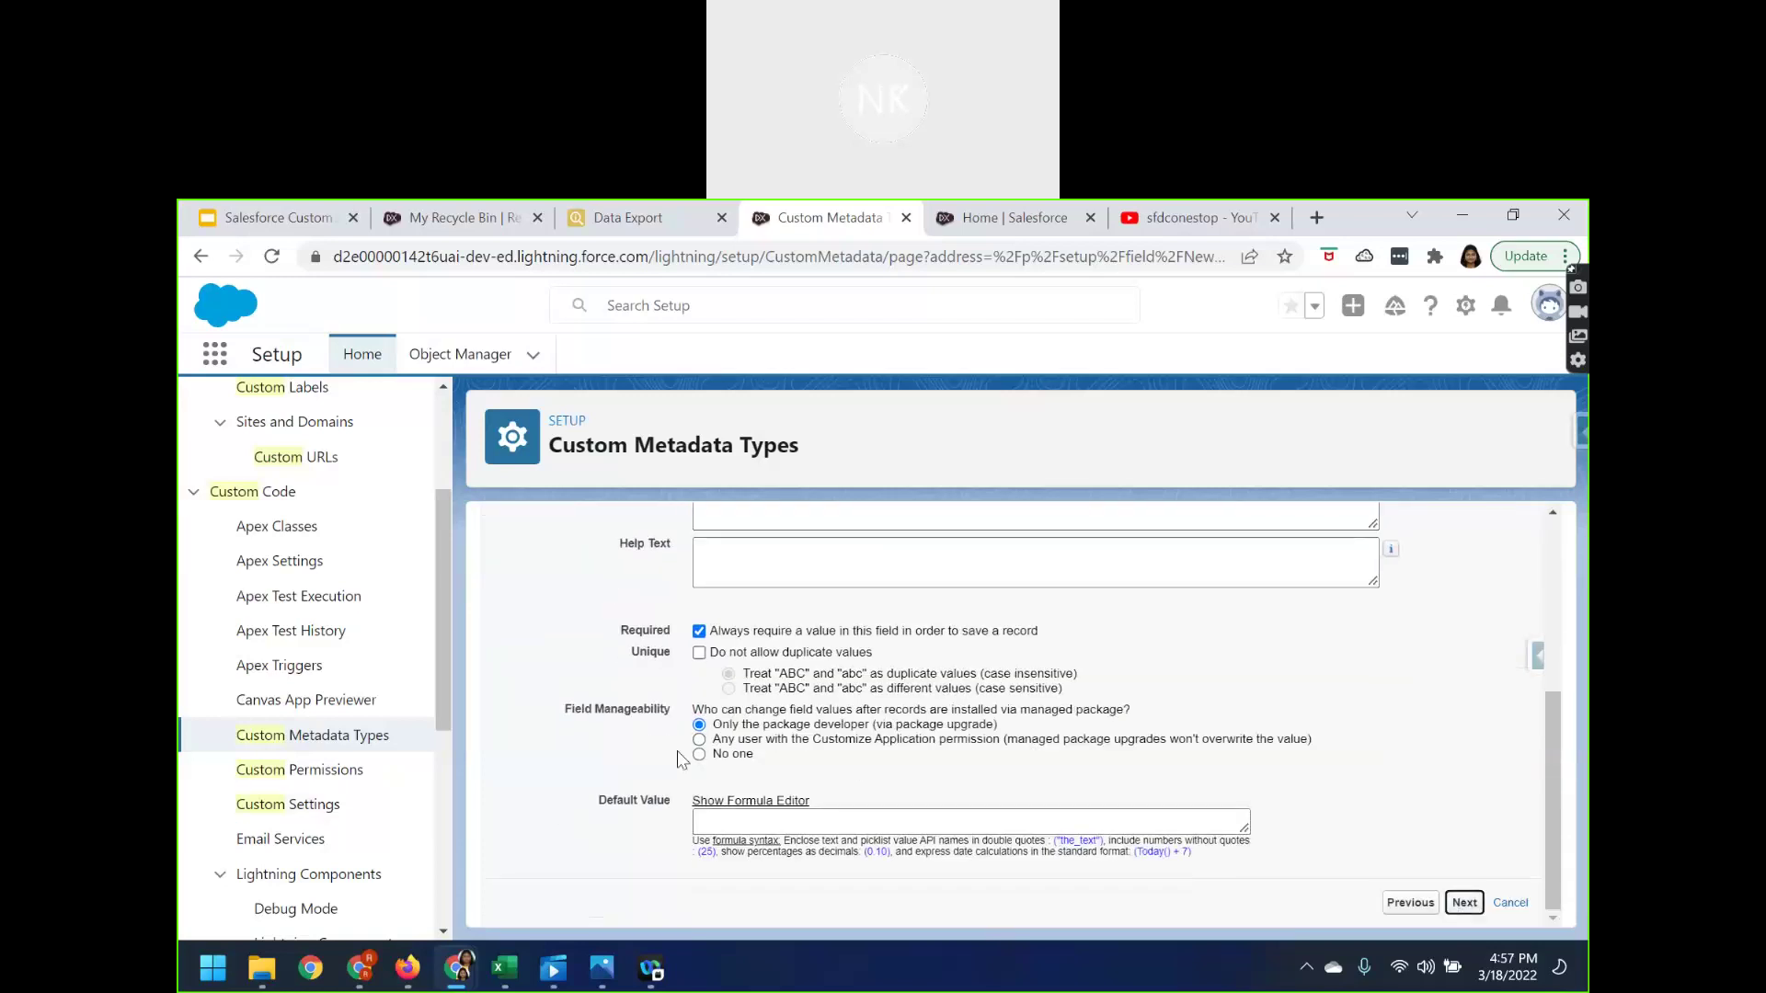
{"action": "scroll", "coordinate": [663, 869], "scroll_direction": "down", "scroll_amount": 1}
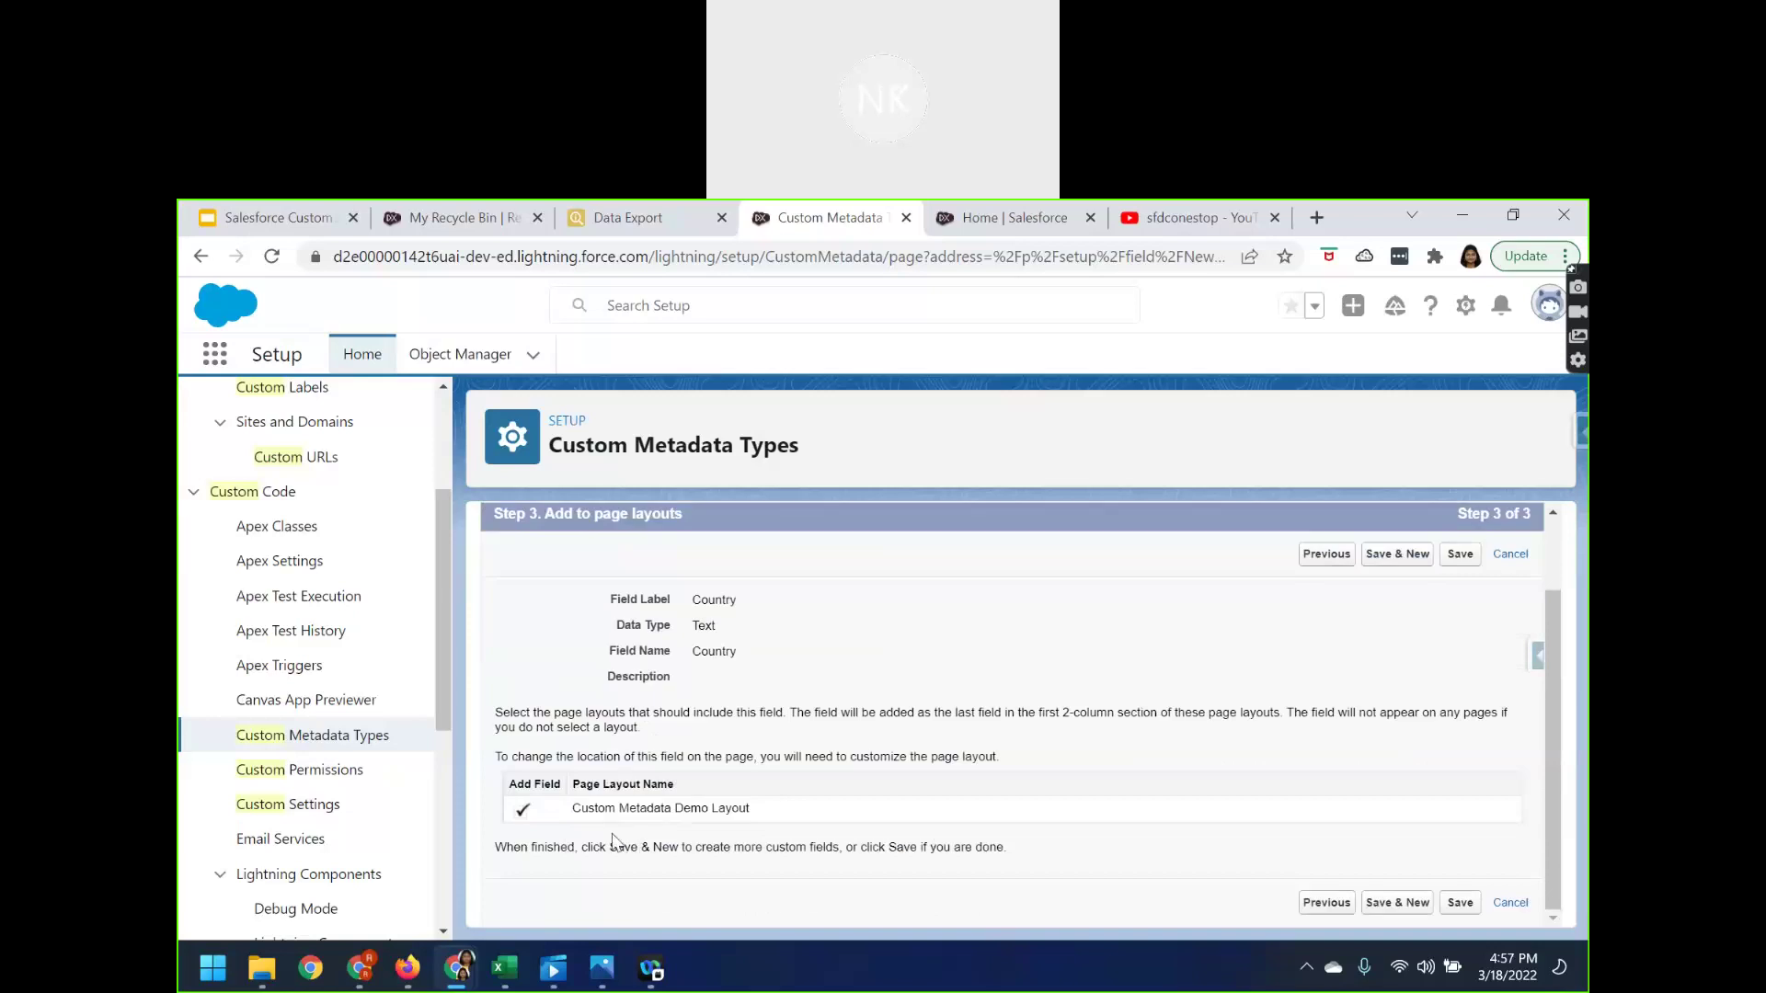
{"action": "left_click_drag", "start_coordinate": [574, 809], "coordinate": [952, 823]}
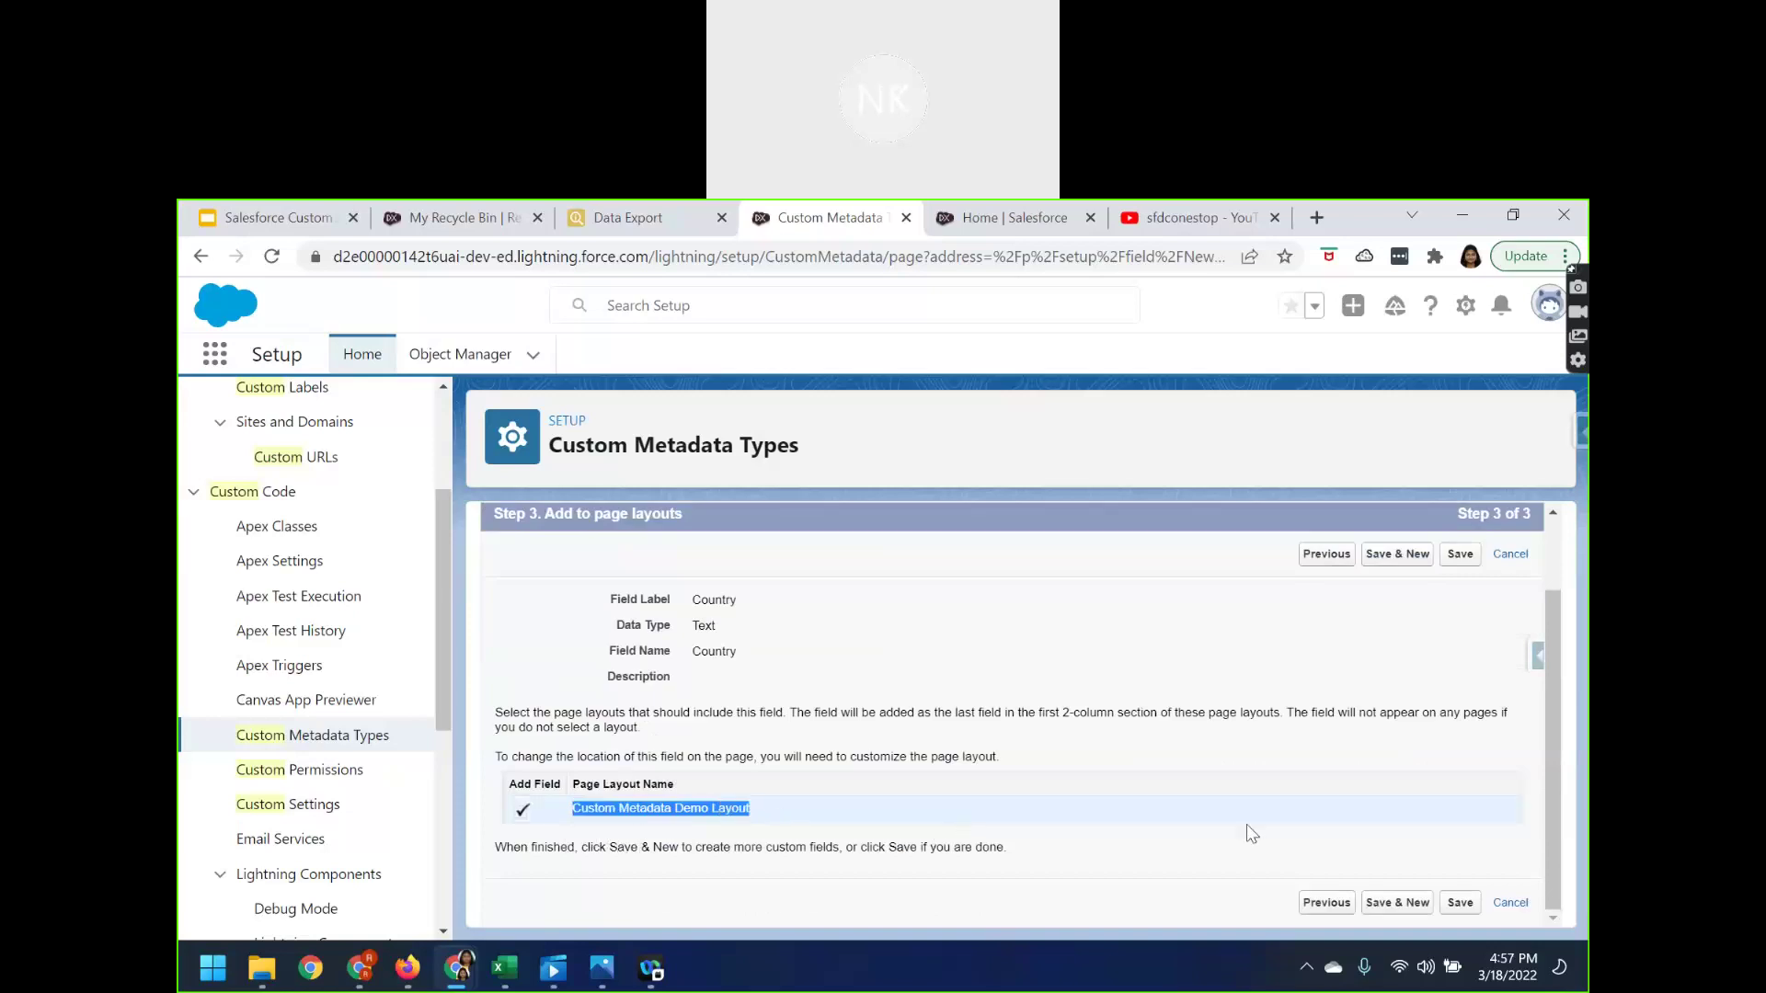
{"action": "left_click", "coordinate": [1460, 903]}
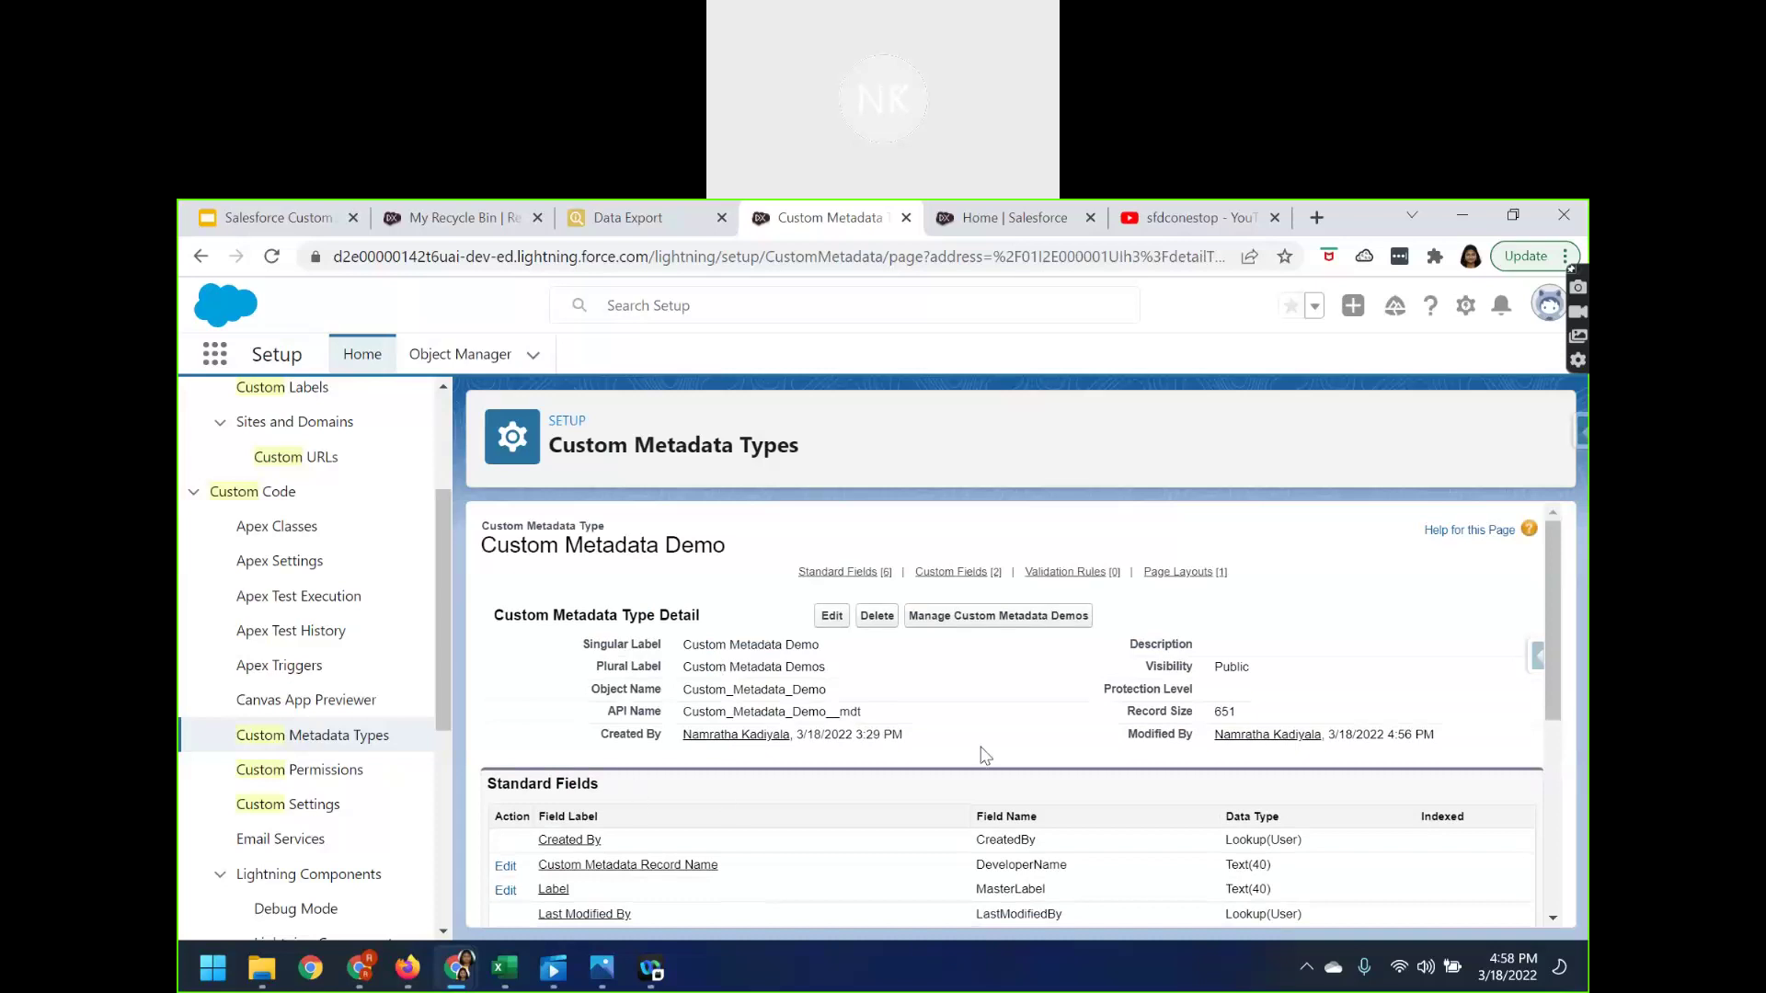
- Open the USA record of Custom Metadata Demo for editing and change its label and name to Test
{"action": "left_click", "coordinate": [972, 628]}
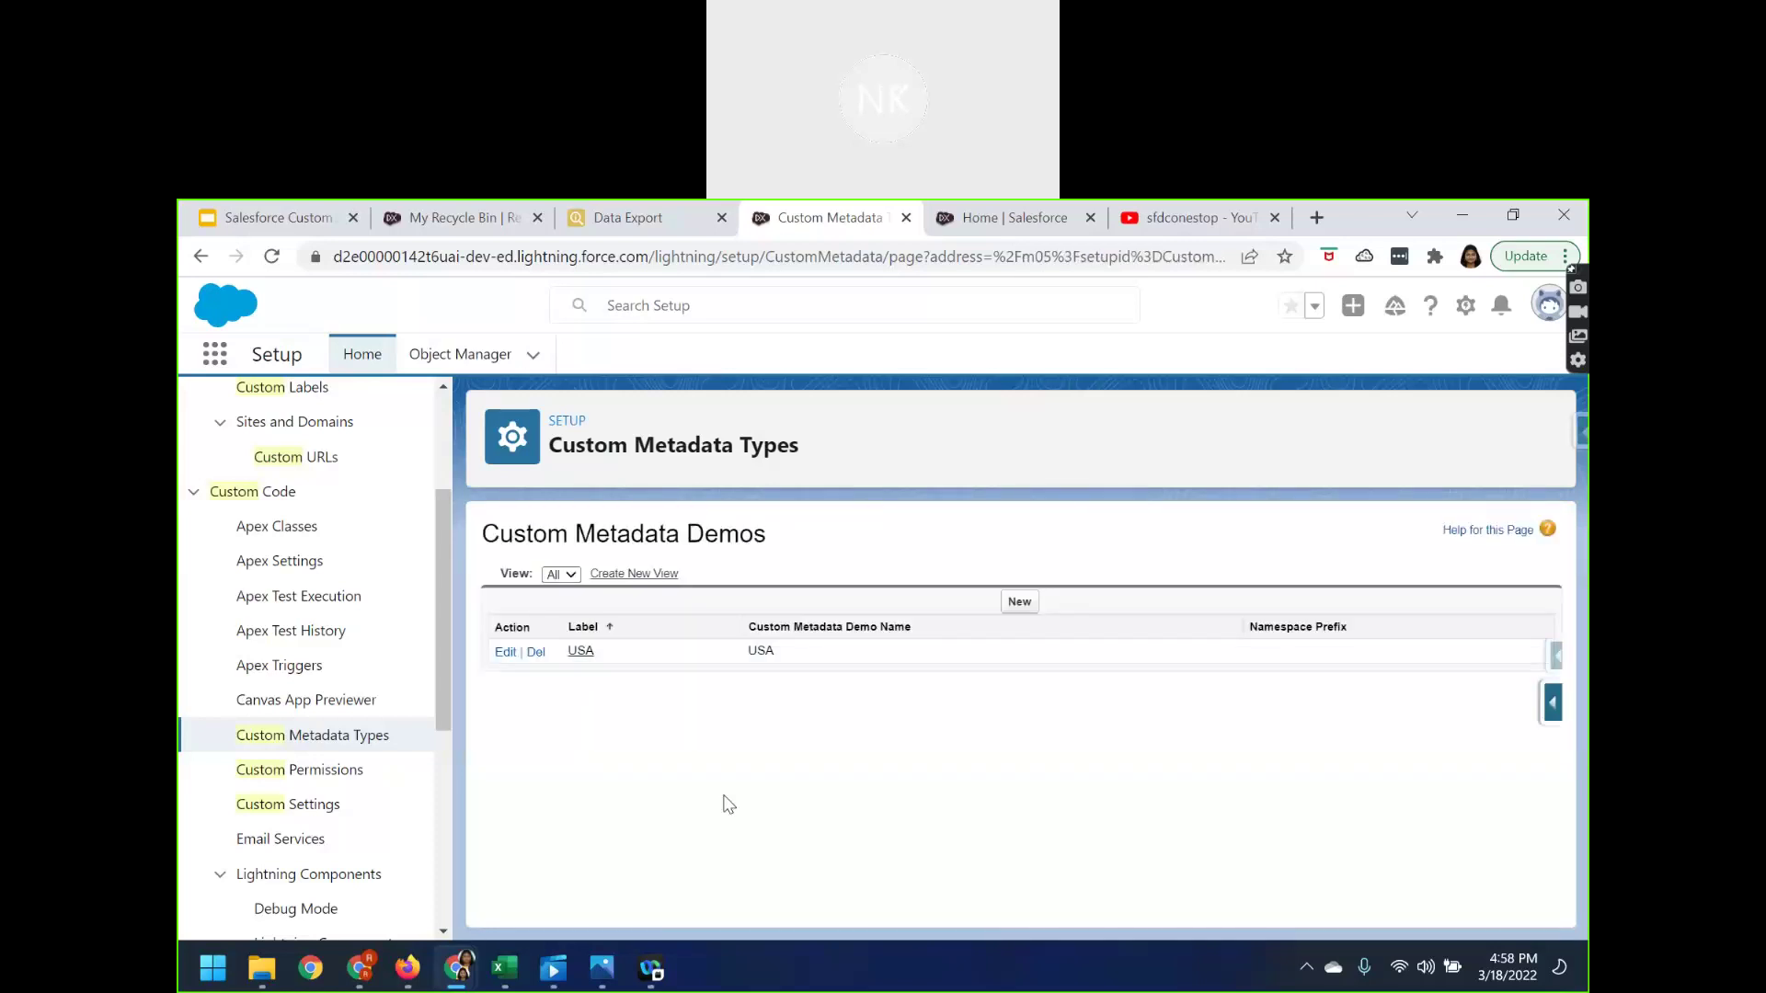
{"action": "left_click", "coordinate": [505, 653]}
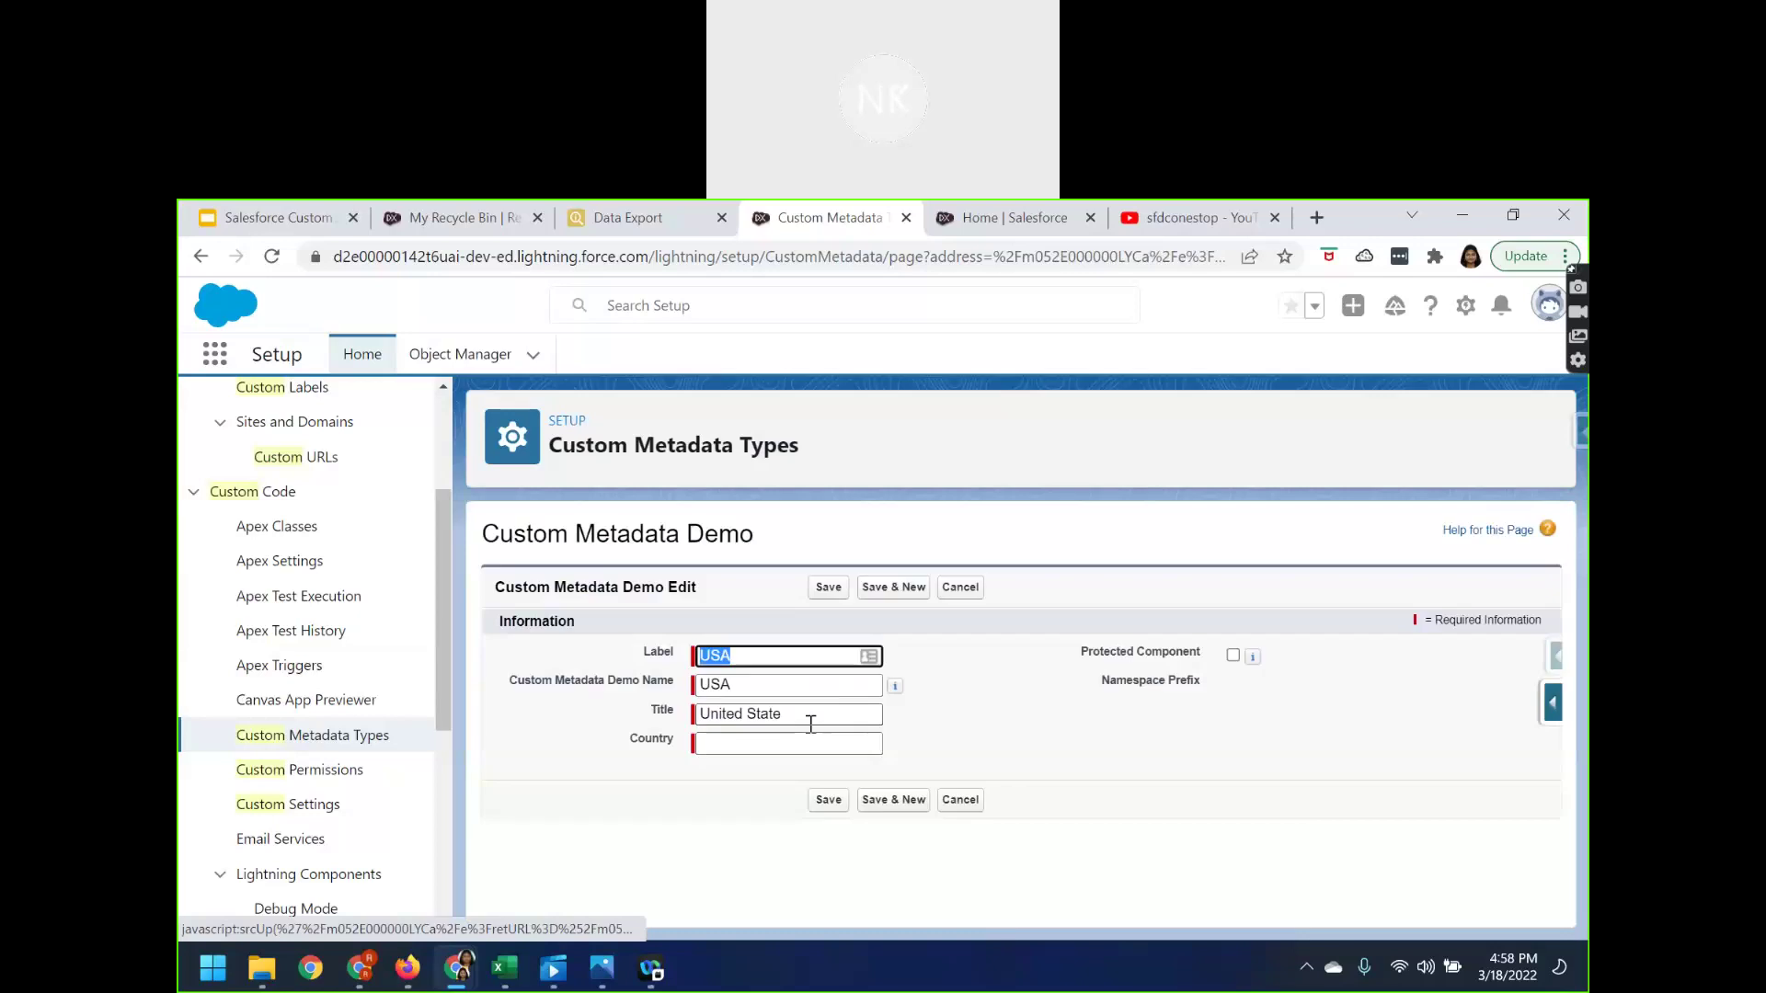
{"action": "left_click", "coordinate": [751, 753]}
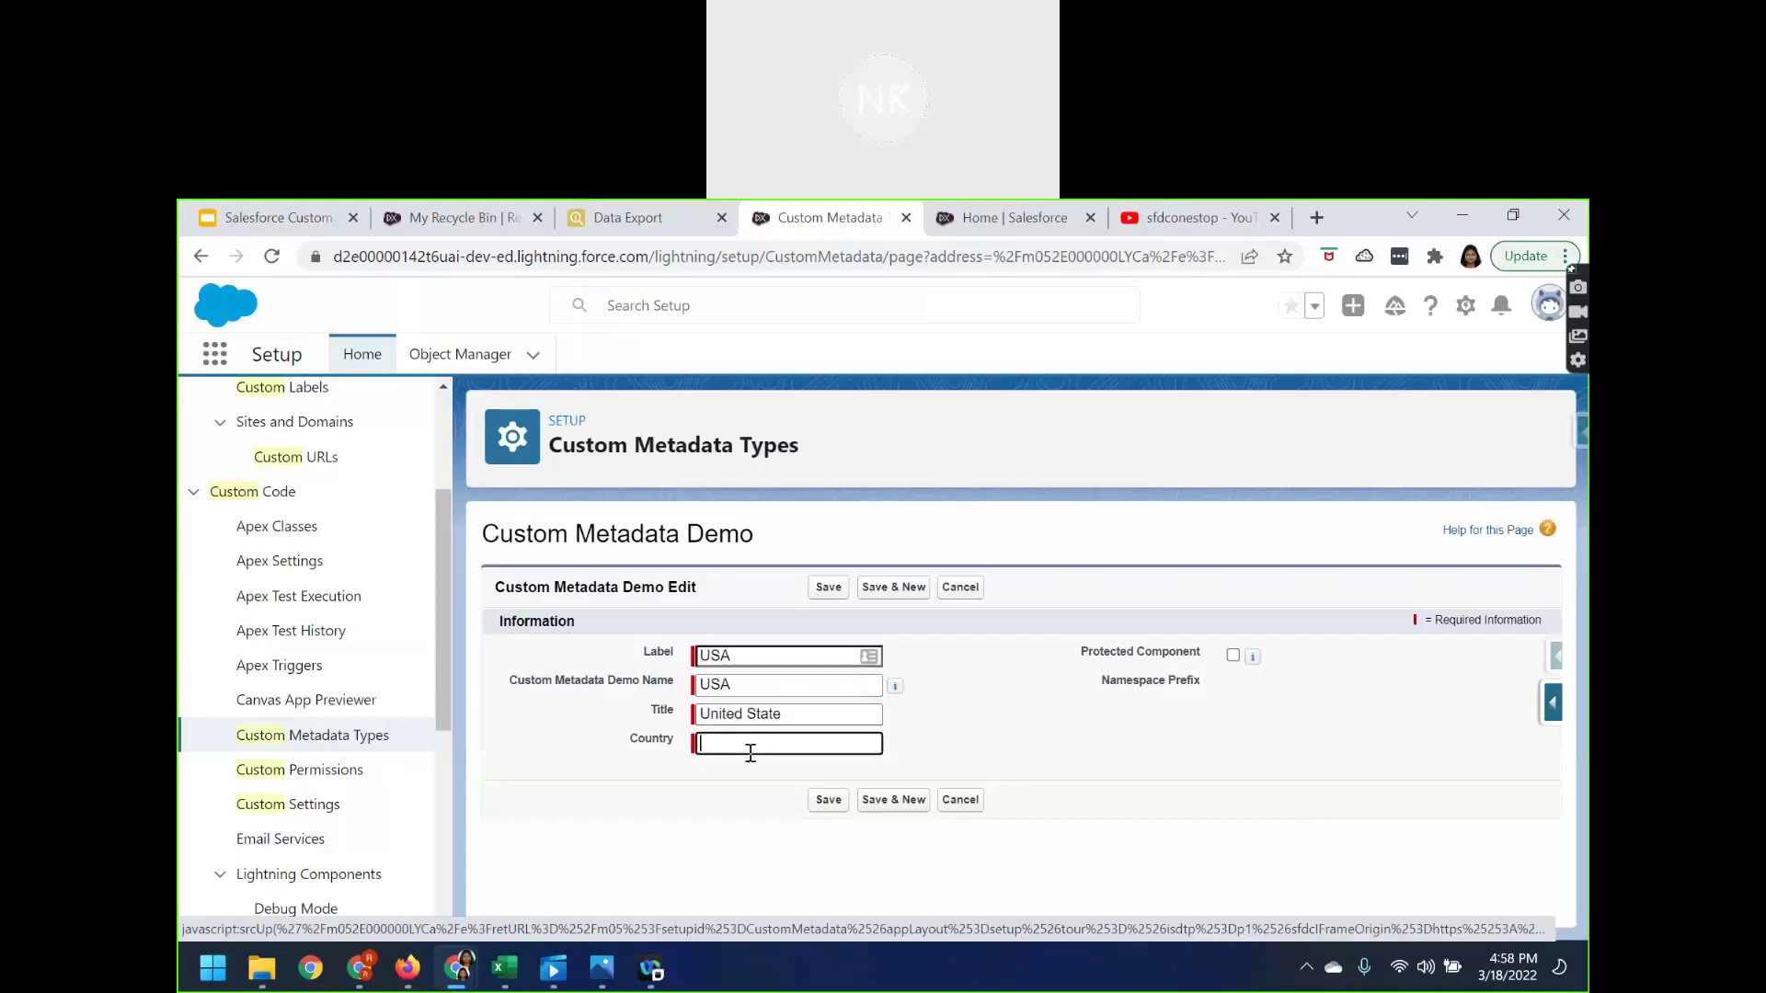
{"action": "double_click", "coordinate": [745, 656]}
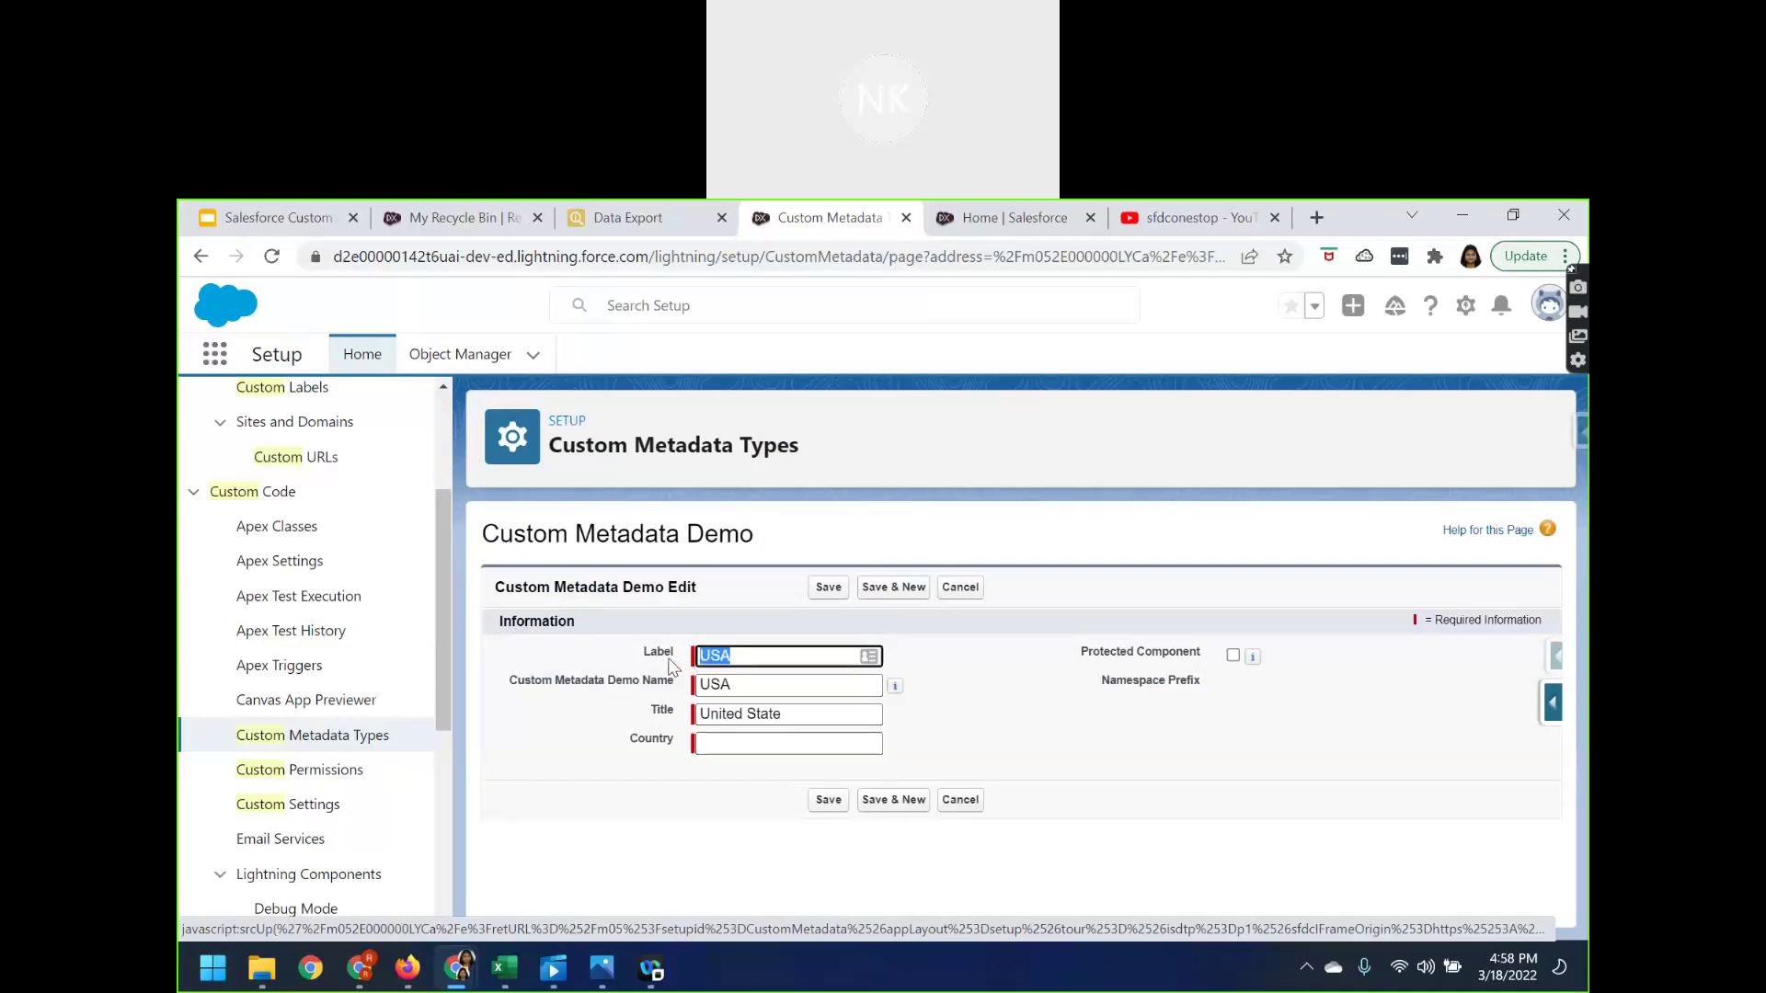
{"action": "type", "text": "Test"}
{"action": "key", "text": "Tab"}
{"action": "type", "text": "T"}
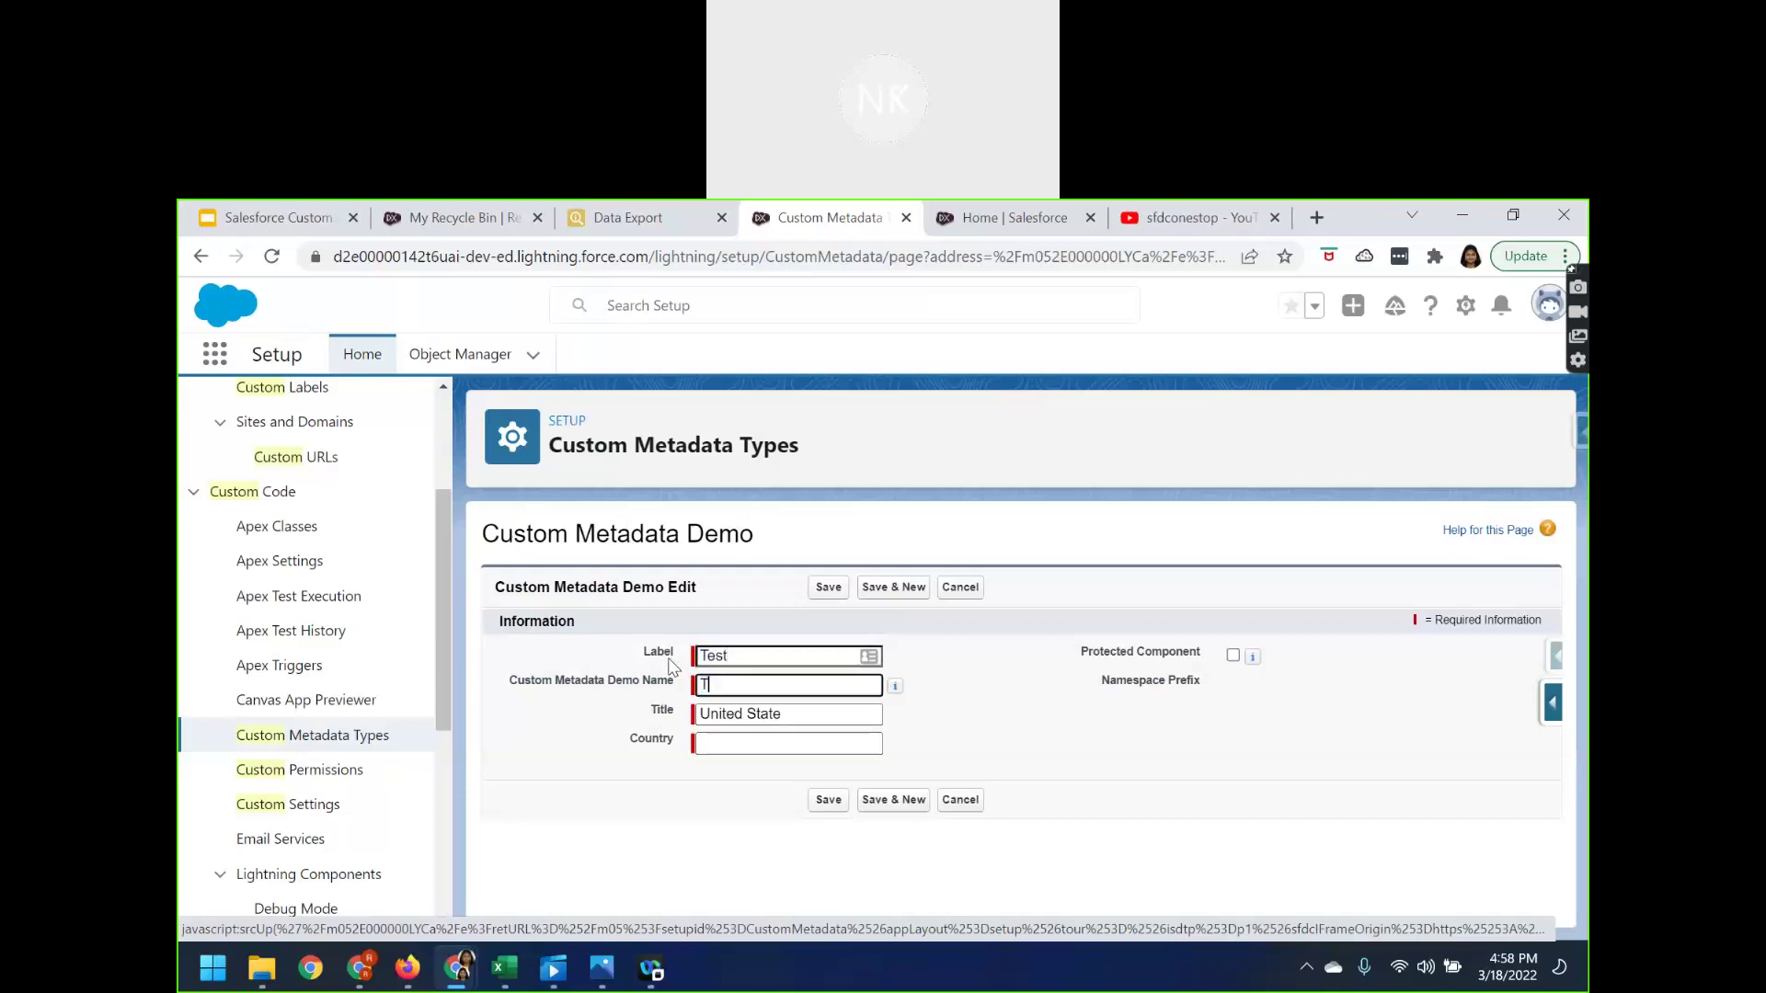
{"action": "key", "text": "Tab"}
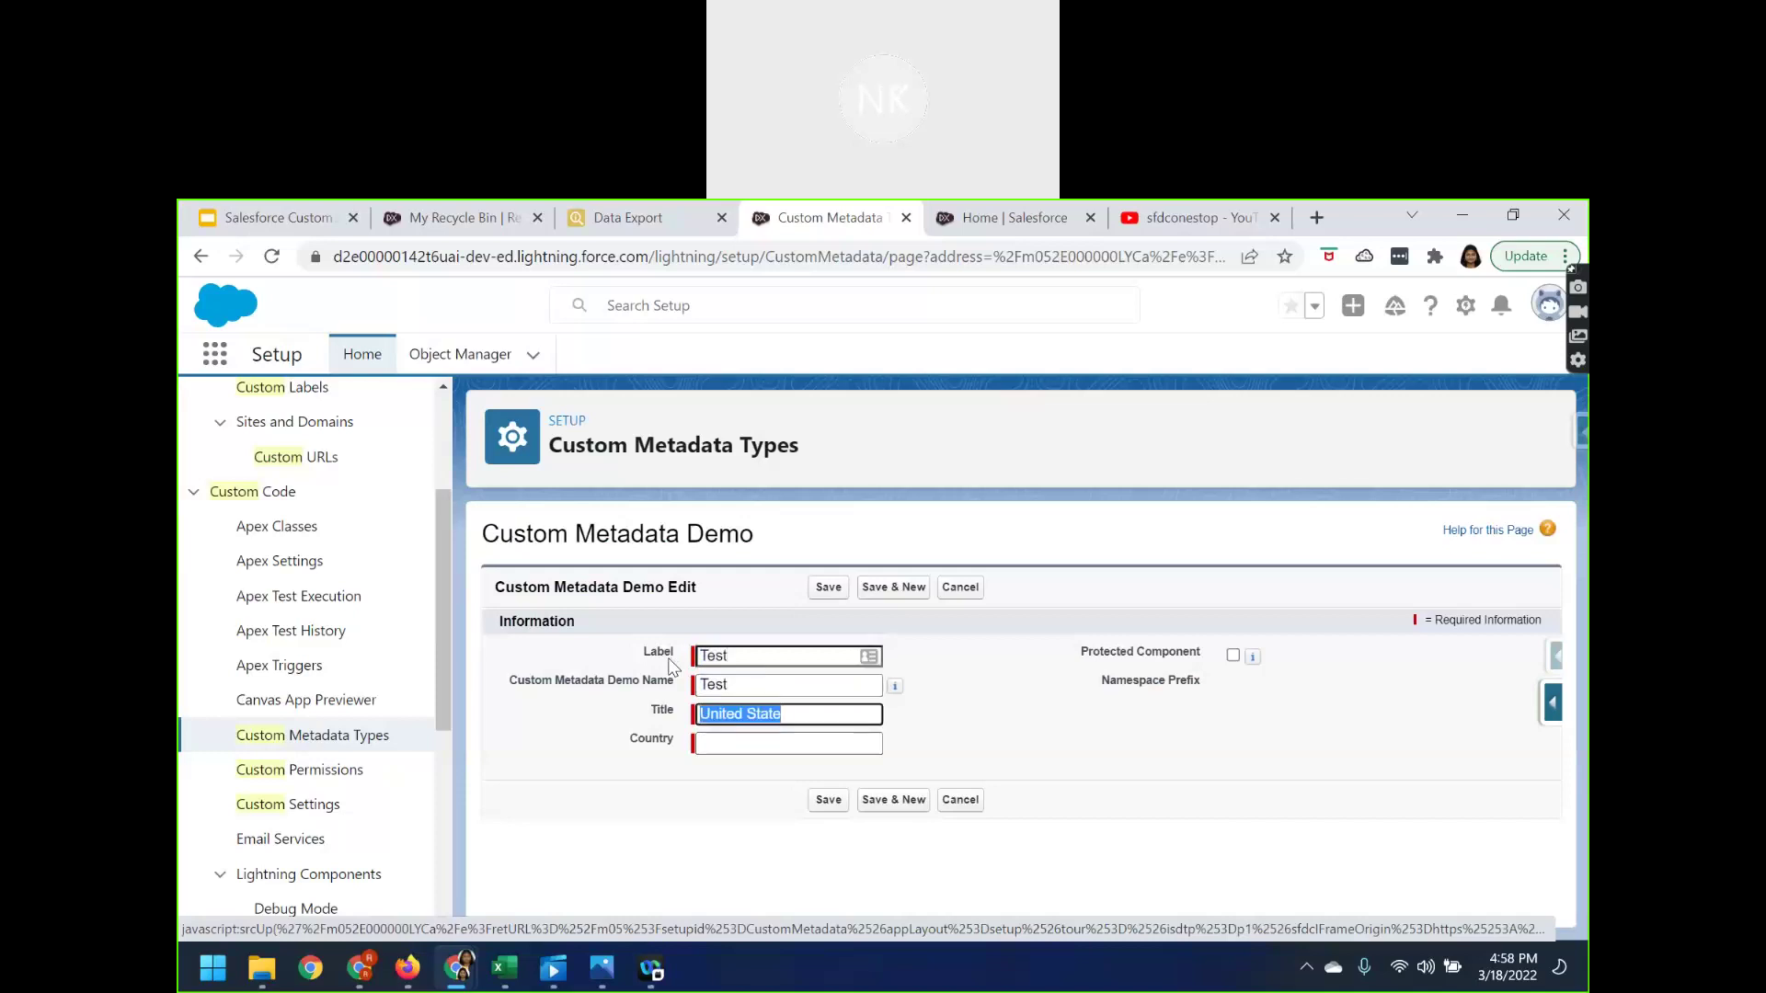
- Set the record's Title to United States and its Country to USA, and save the record
{"action": "left_click", "coordinate": [799, 718]}
{"action": "type", "text": "s"}
{"action": "left_click", "coordinate": [753, 746]}
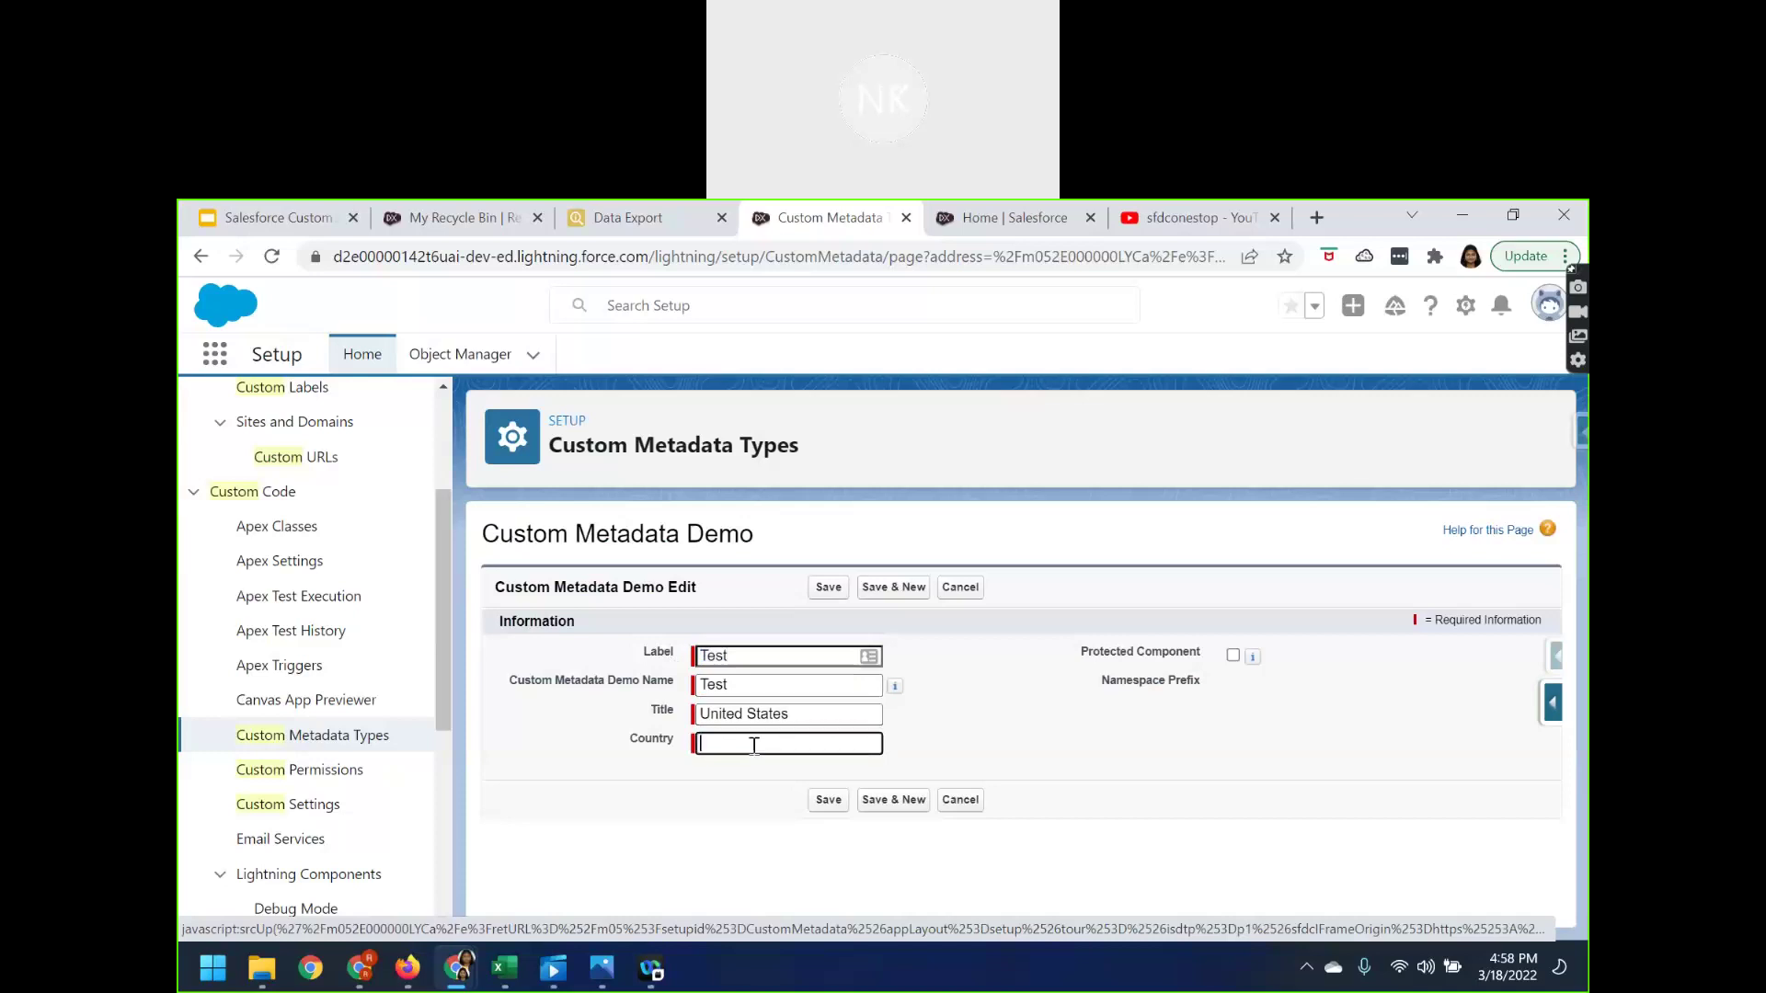
{"action": "type", "text": "USA"}
{"action": "left_click", "coordinate": [828, 799]}
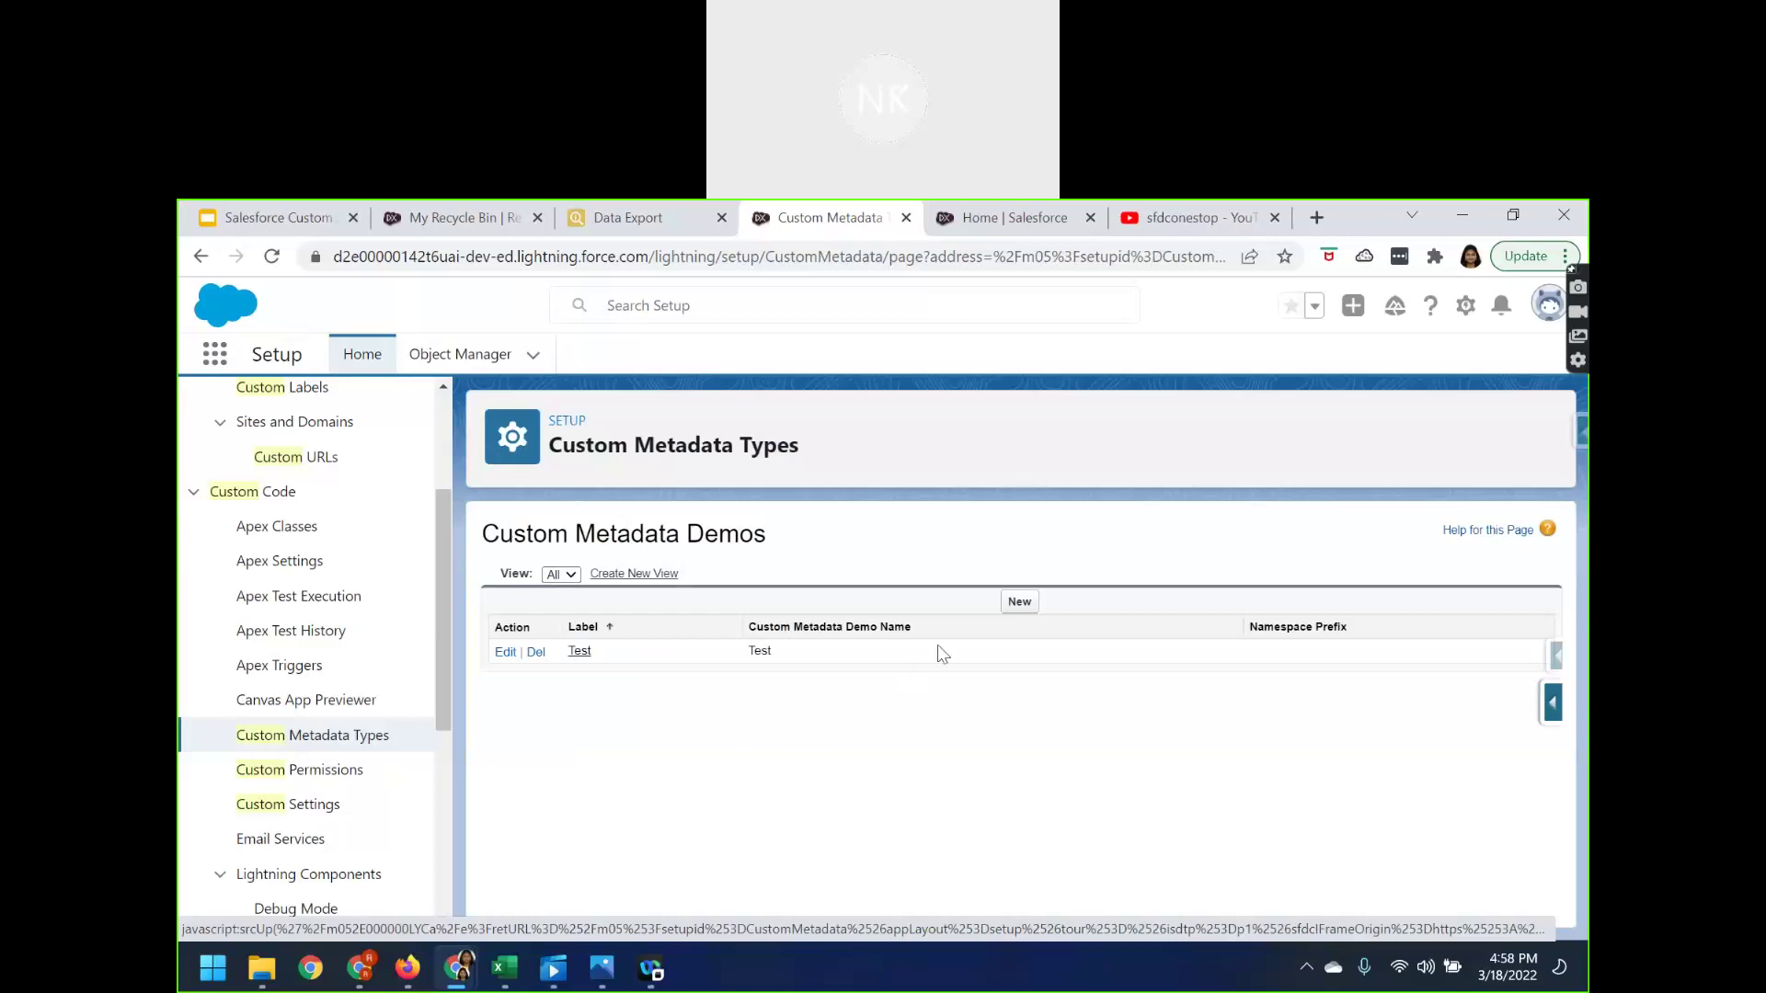
- Return to the list of all custom metadata types and switch to Salesforce Inspector's Data Export page
{"action": "left_click", "coordinate": [333, 736]}
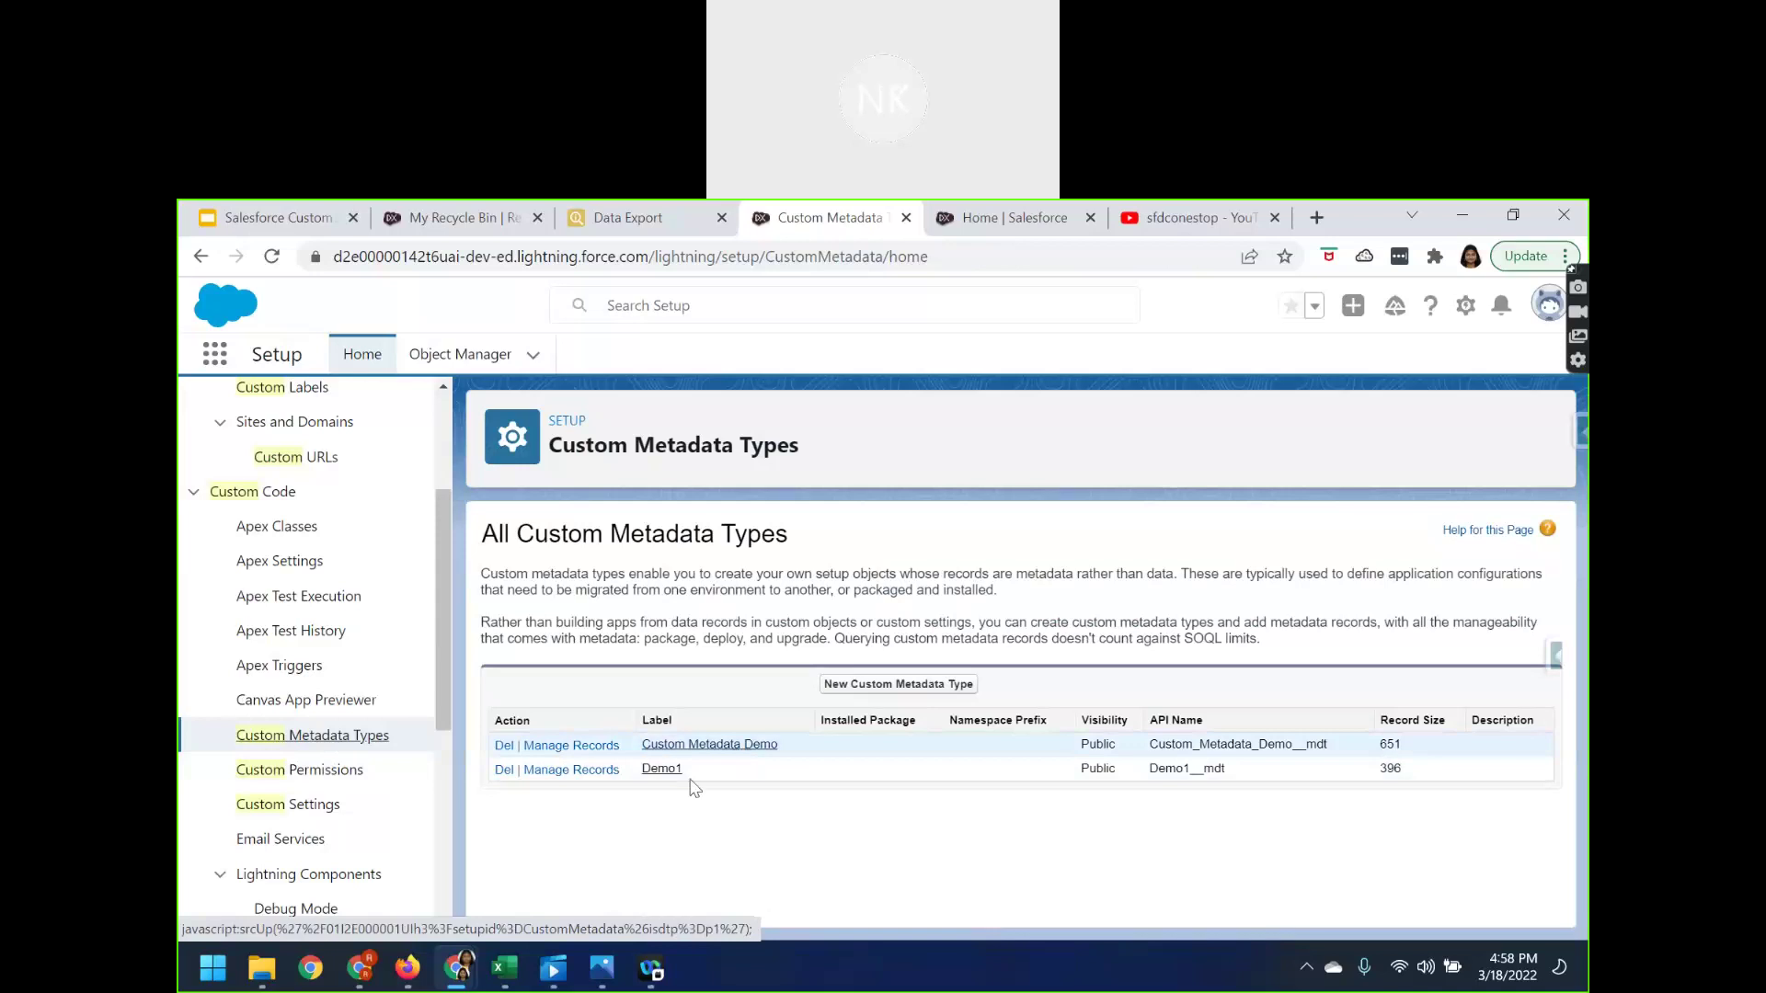
{"action": "left_click", "coordinate": [418, 225]}
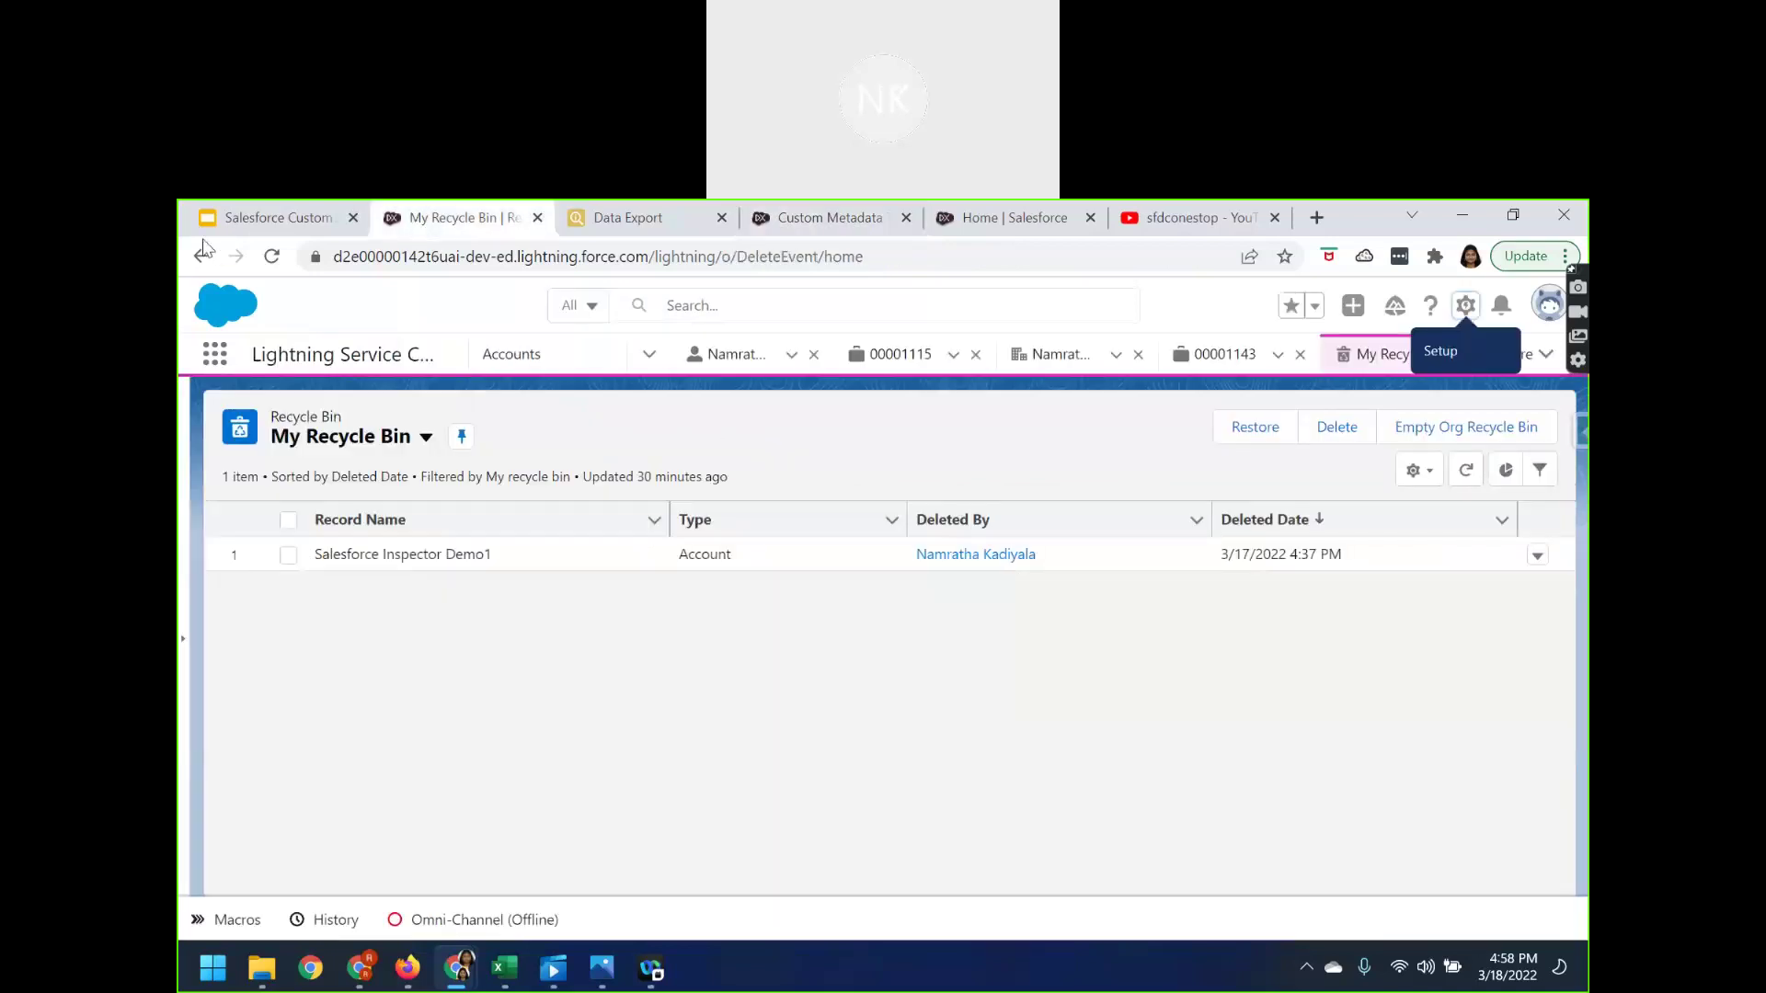
{"action": "left_click", "coordinate": [232, 220]}
{"action": "left_click", "coordinate": [421, 220]}
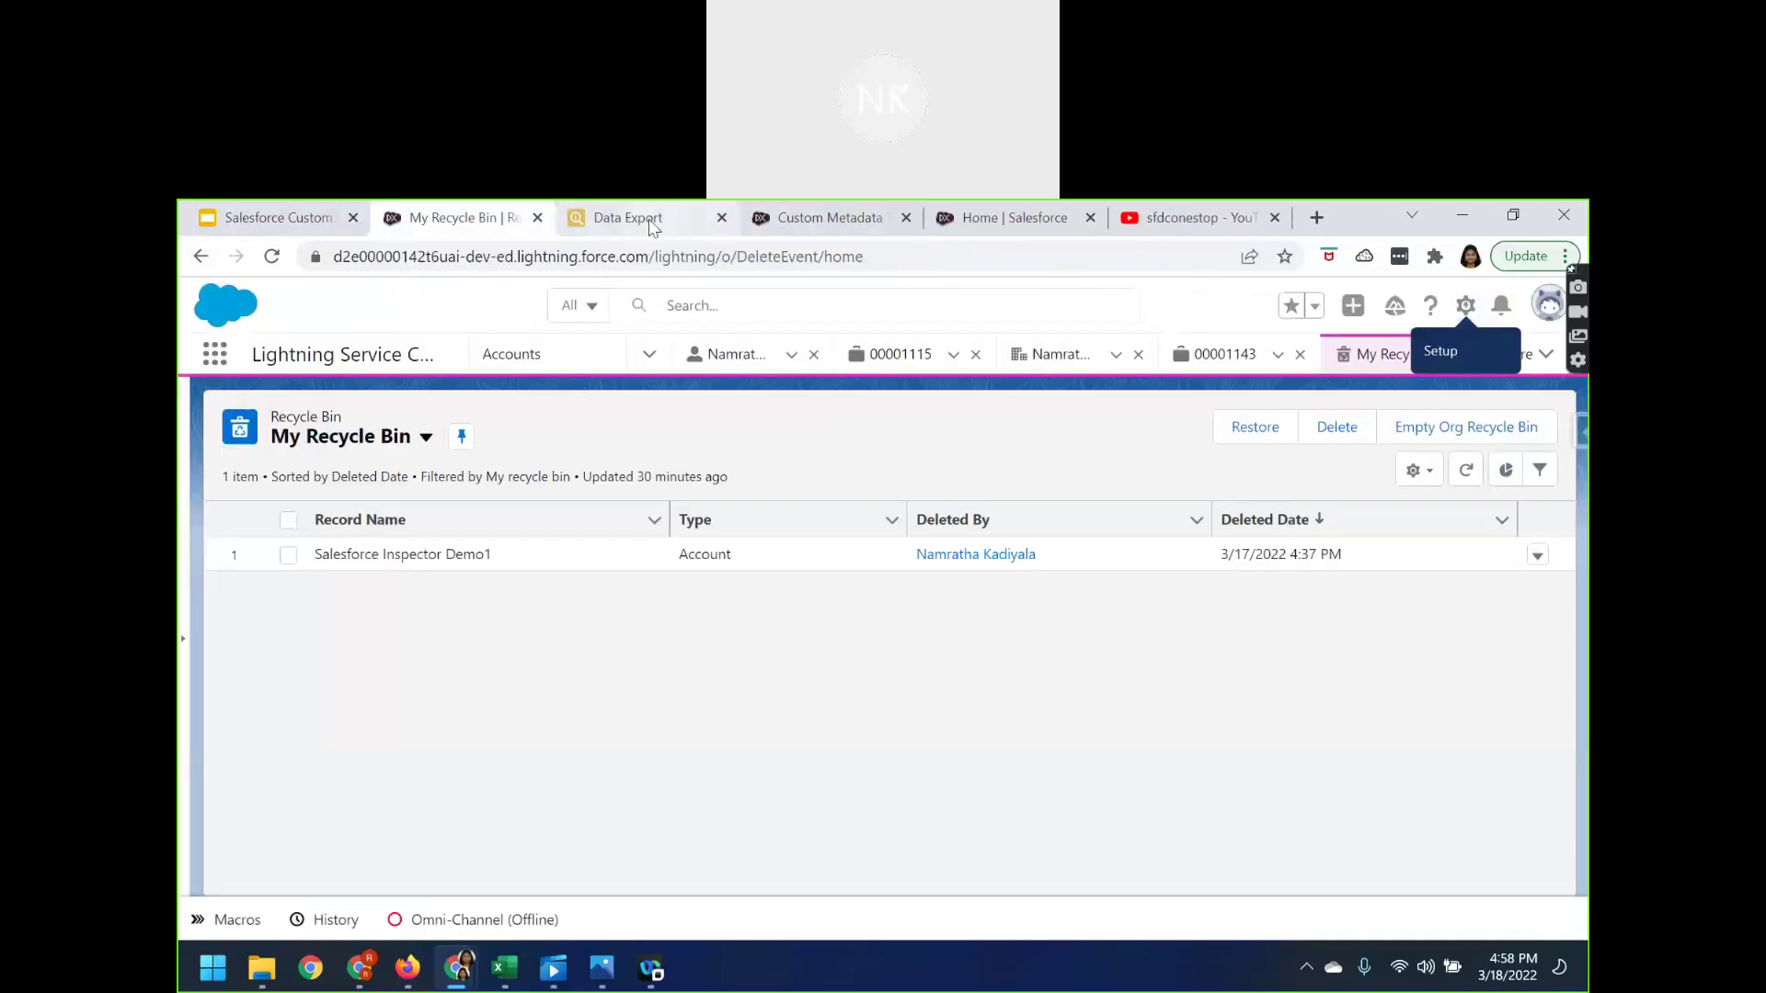
{"action": "left_click", "coordinate": [668, 223]}
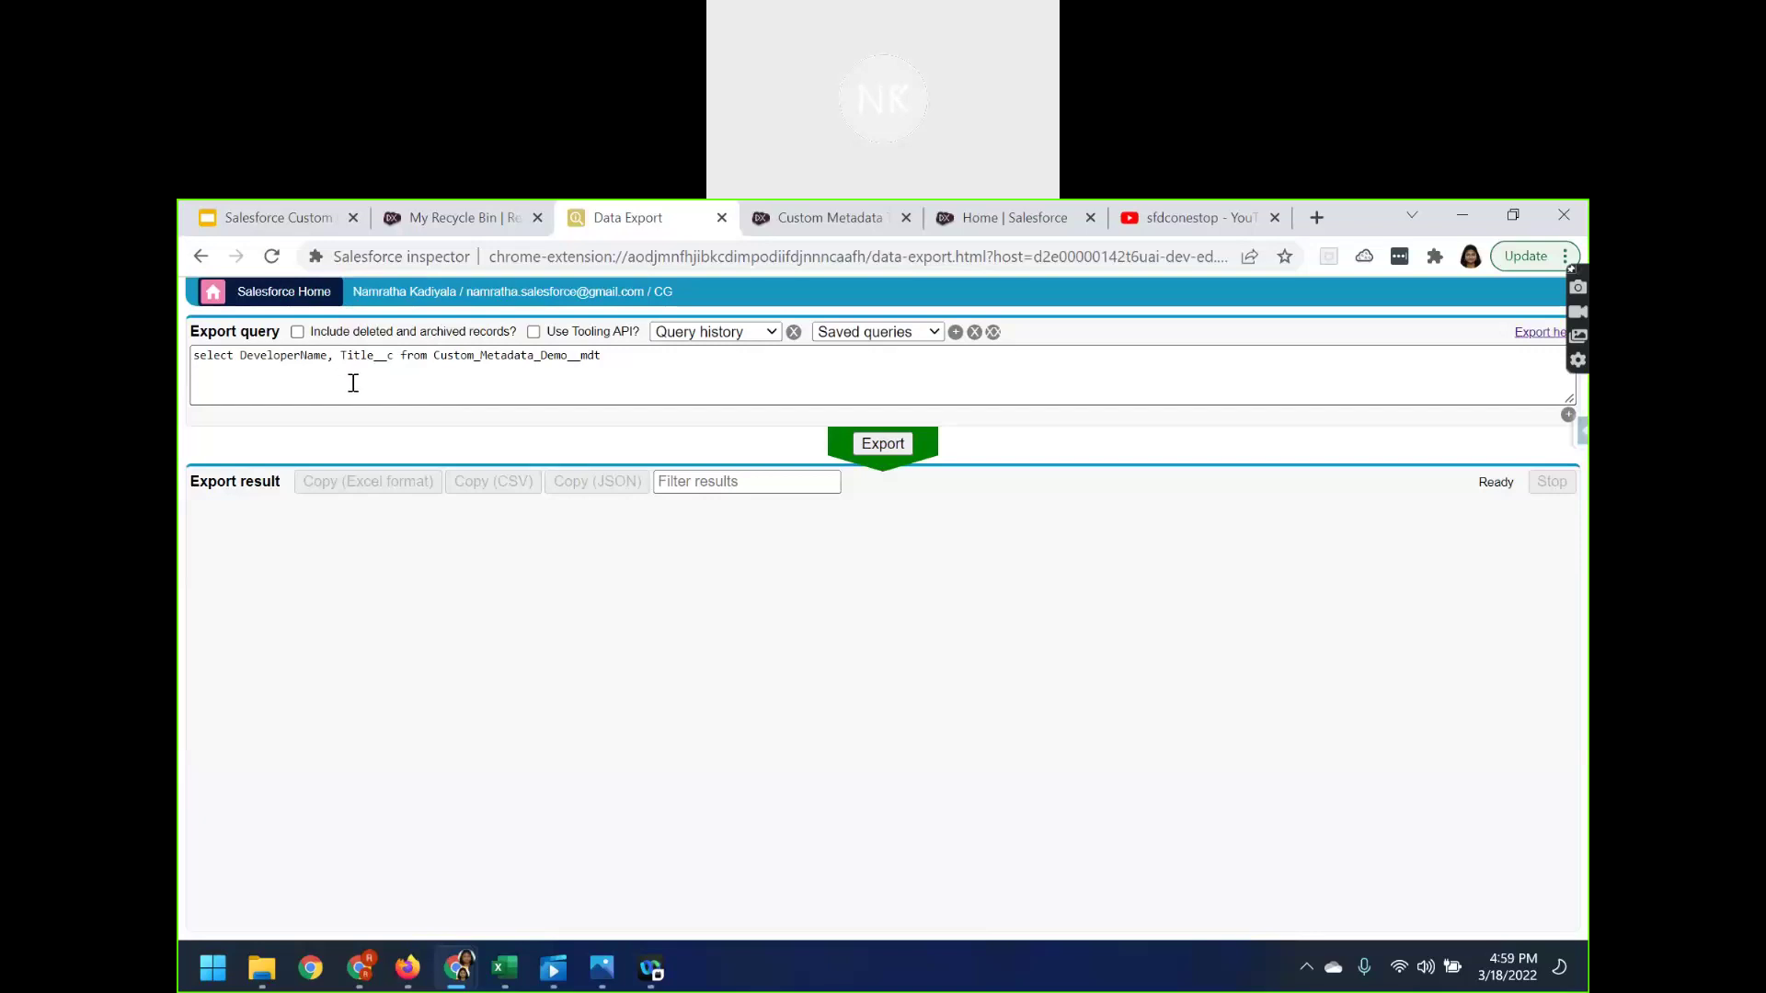
- Add Country__c after Title__c in the Custom_Metadata_Demo__mdt query, run the export and check the exported row
{"action": "double_click", "coordinate": [301, 361]}
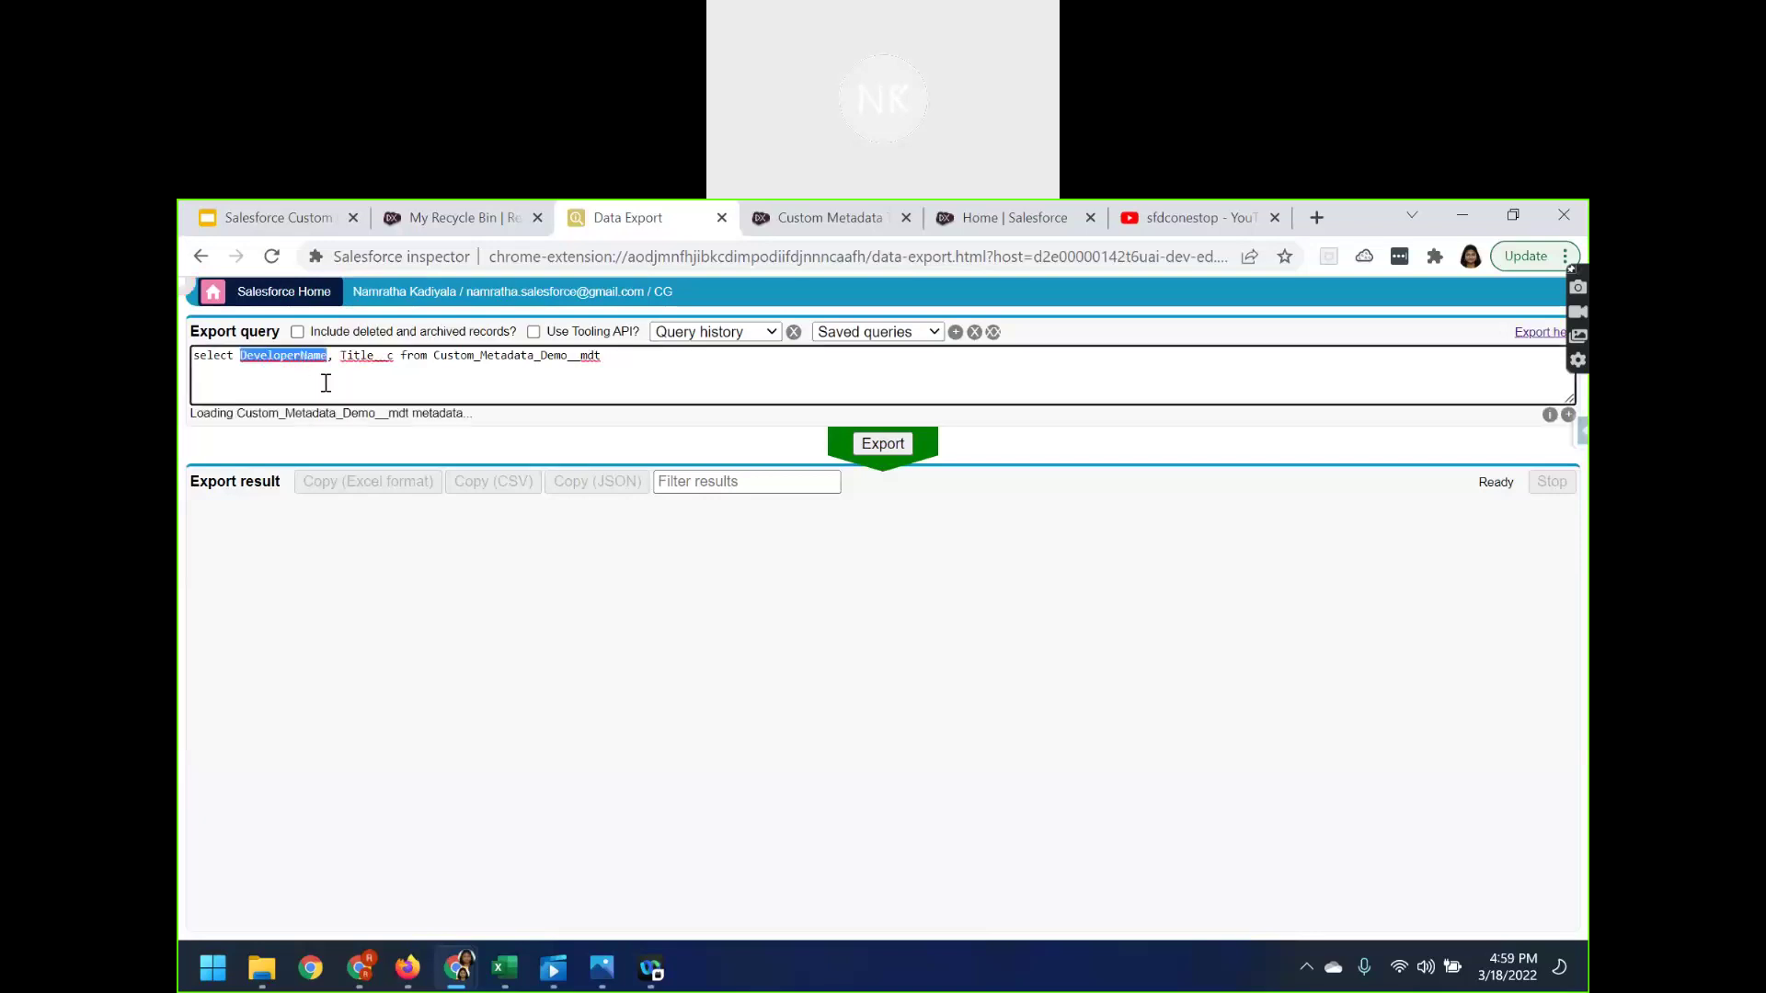
{"action": "double_click", "coordinate": [377, 365]}
{"action": "left_click", "coordinate": [396, 365]}
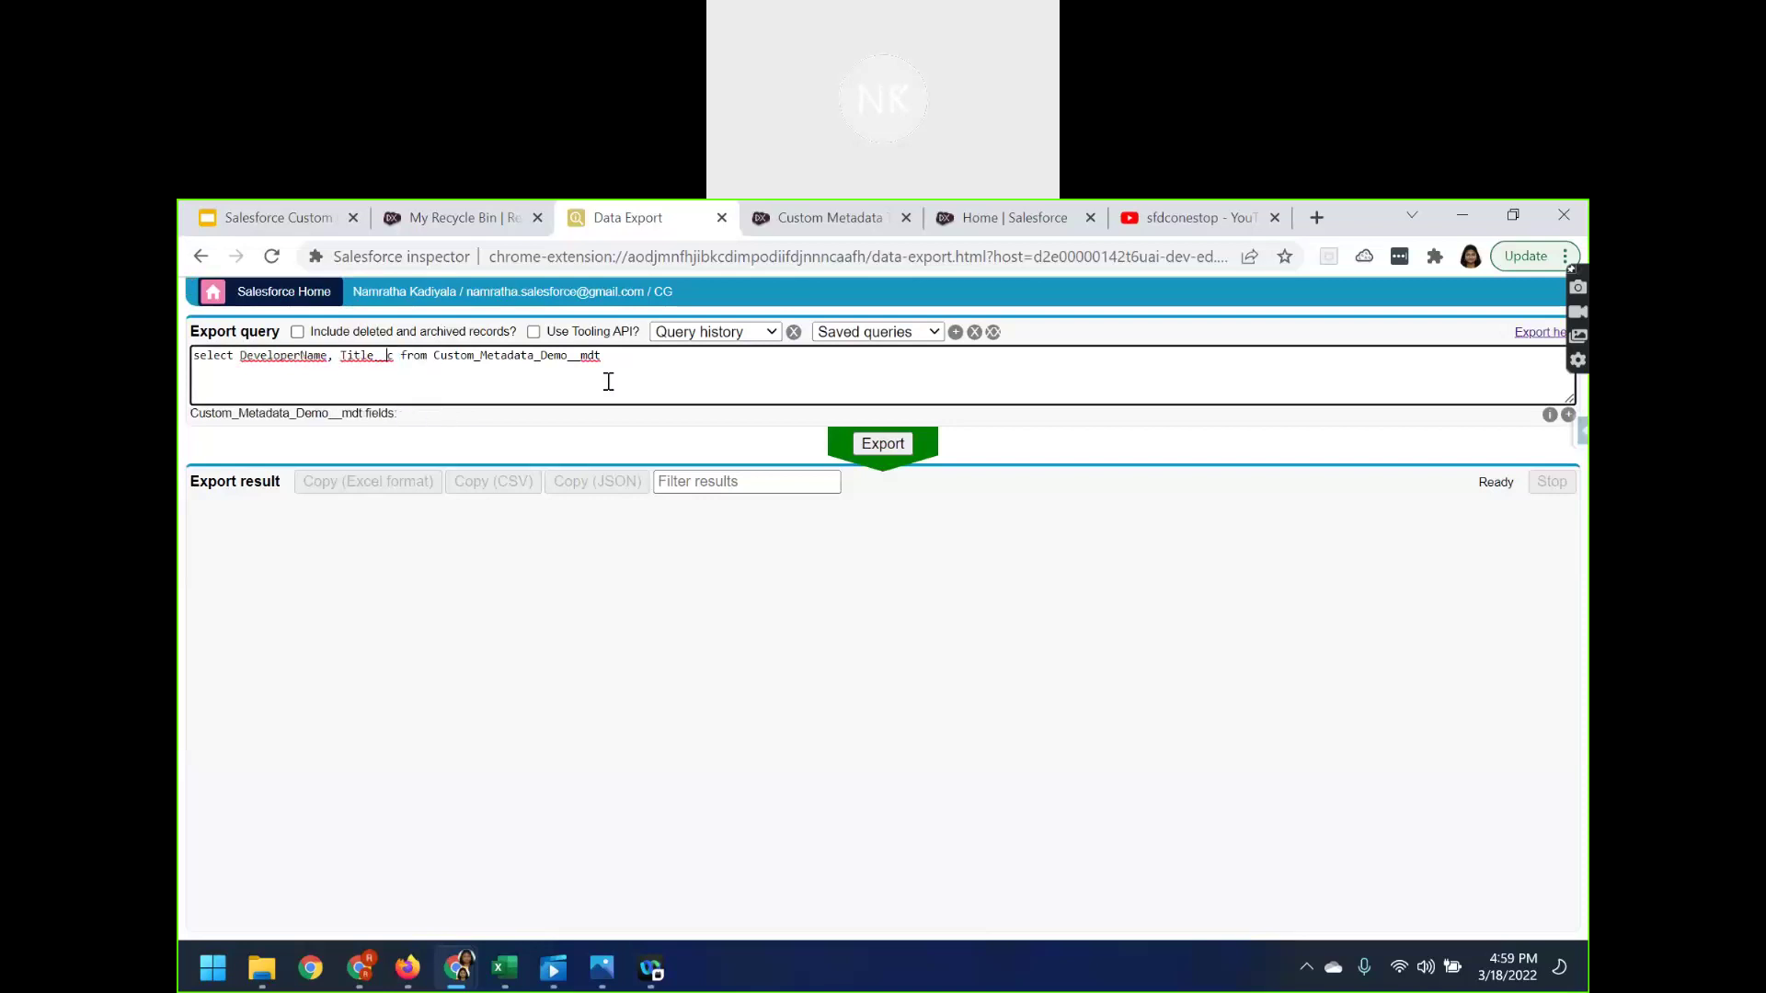
{"action": "left_click", "coordinate": [406, 386]}
{"action": "type", "text": ","}
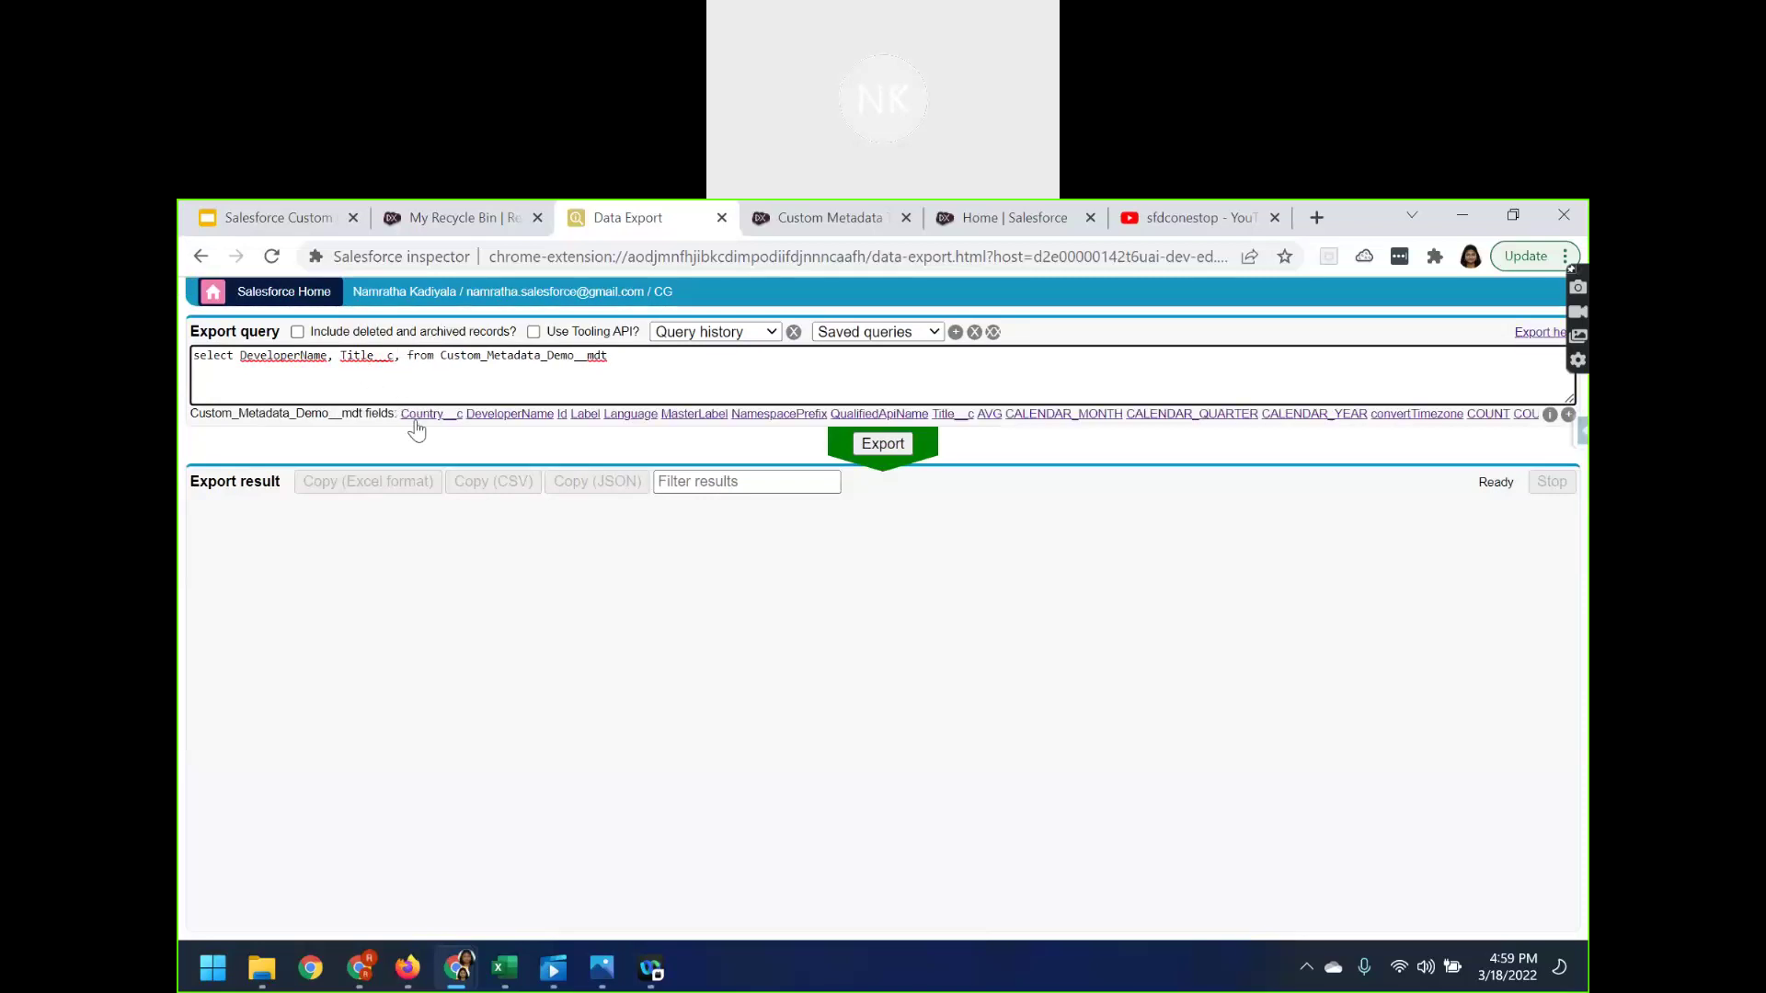
{"action": "left_click", "coordinate": [416, 421]}
{"action": "key", "text": "Left"}
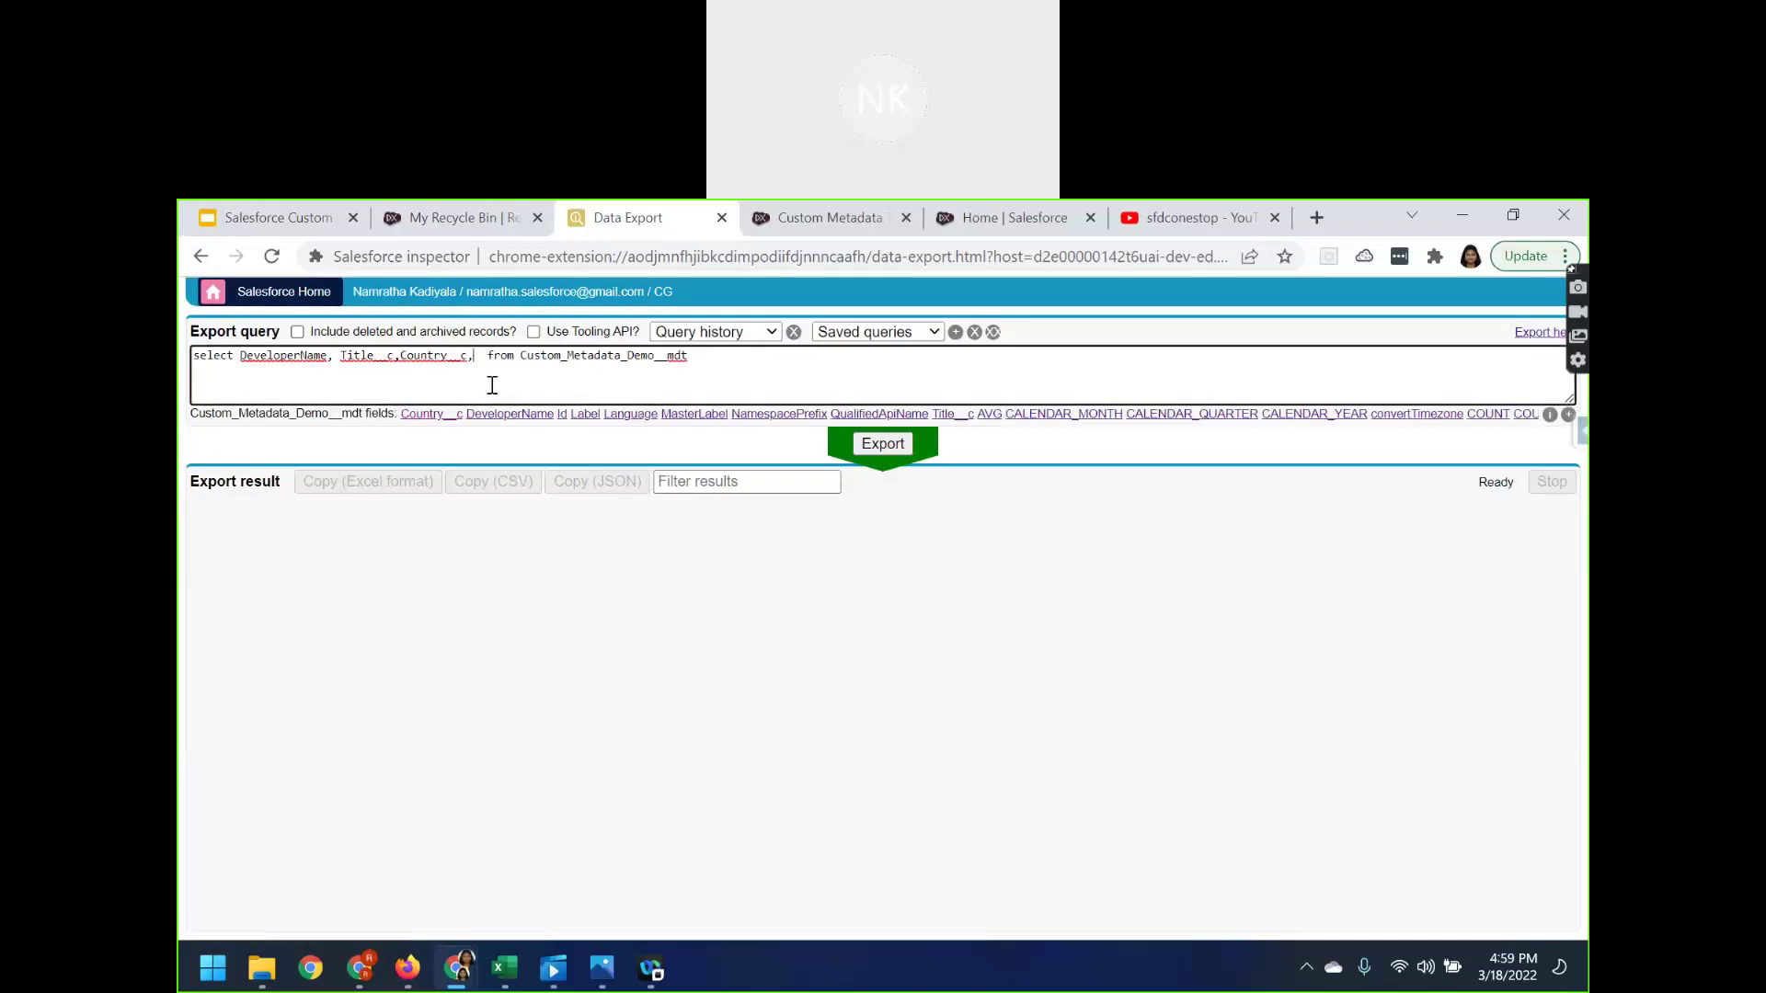
{"action": "key", "text": "BackSpace"}
{"action": "left_click", "coordinate": [899, 451]}
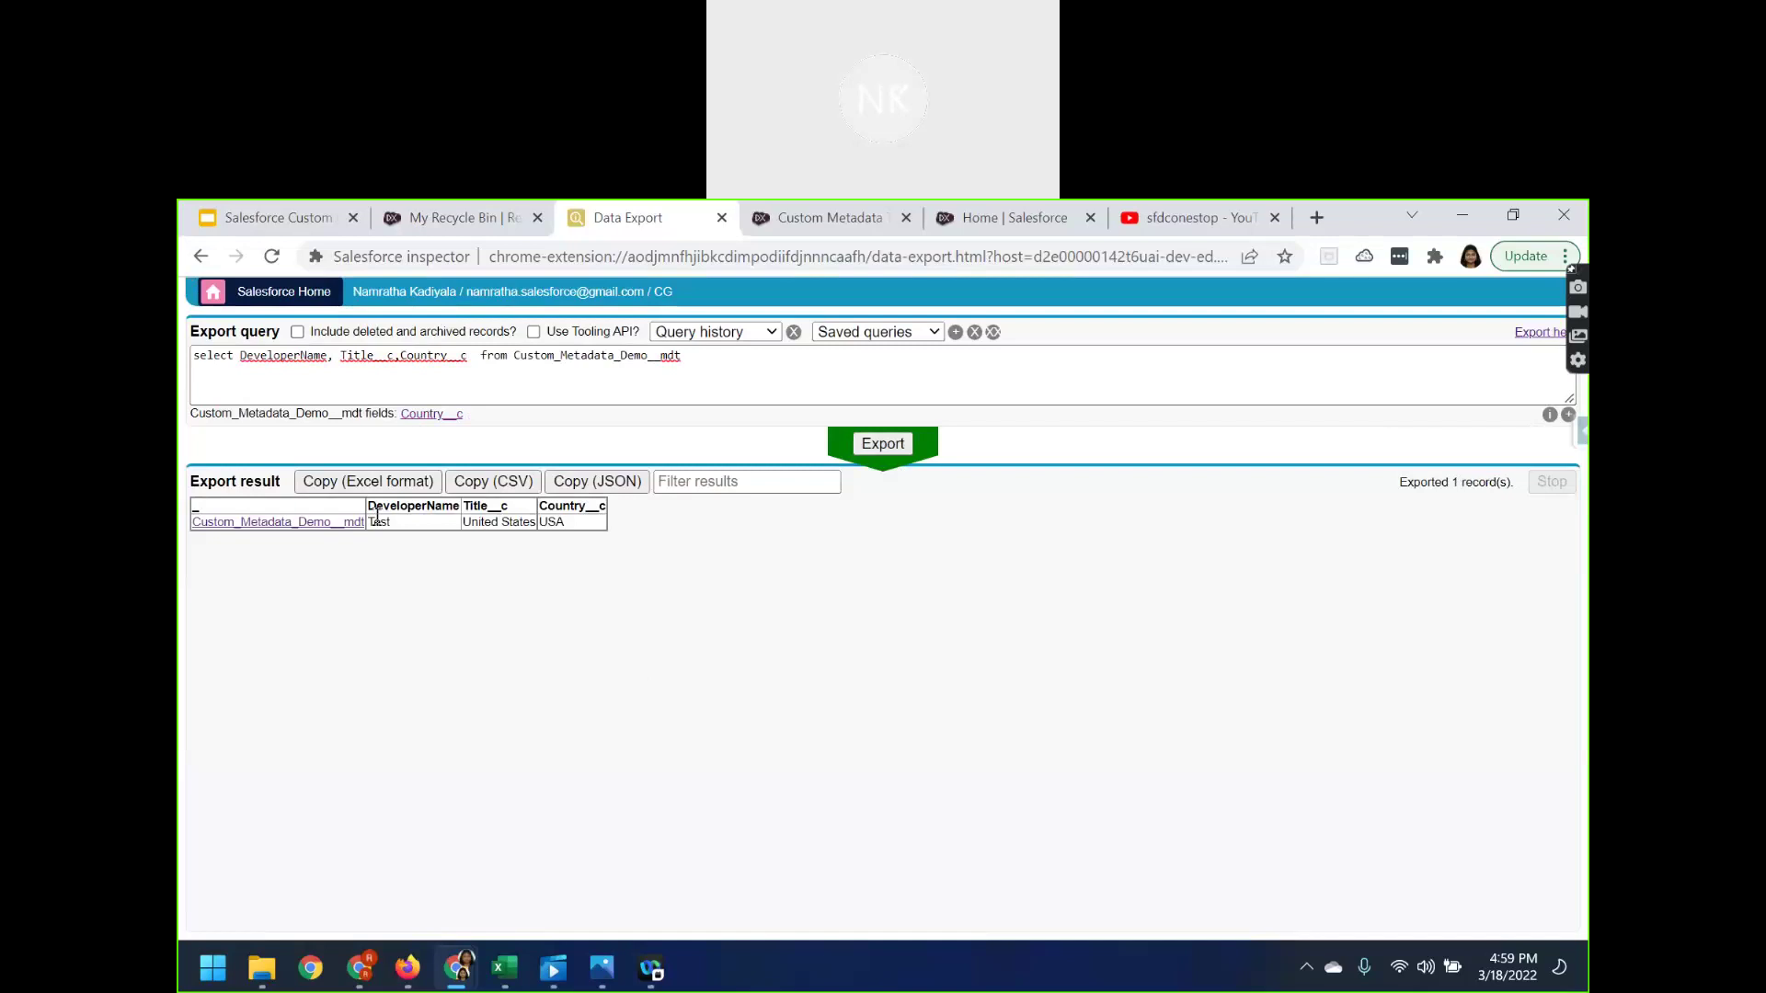
{"action": "left_click_drag", "start_coordinate": [377, 518], "coordinate": [603, 541]}
{"action": "left_click", "coordinate": [575, 533]}
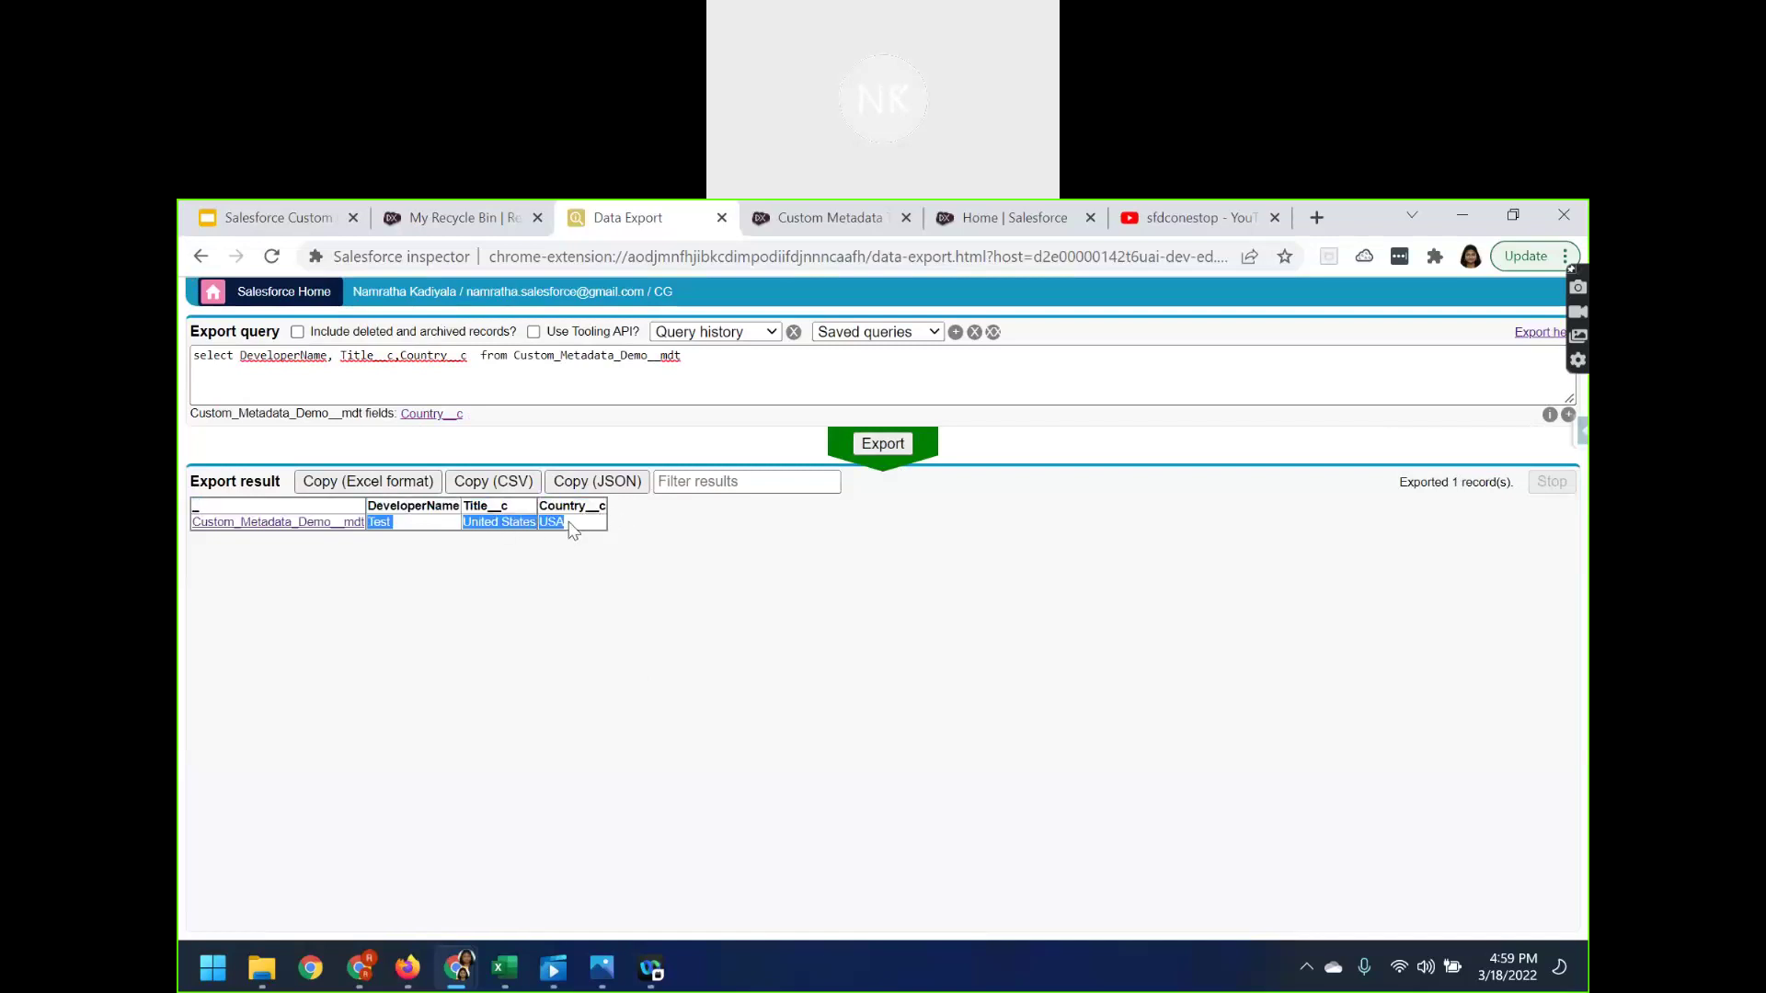
- Switch to the Salesforce Custom Metadata presentation in Google Slides and examine the Apex class SOQL query on slide 7
{"action": "left_click", "coordinate": [322, 219]}
{"action": "left_click", "coordinate": [309, 722]}
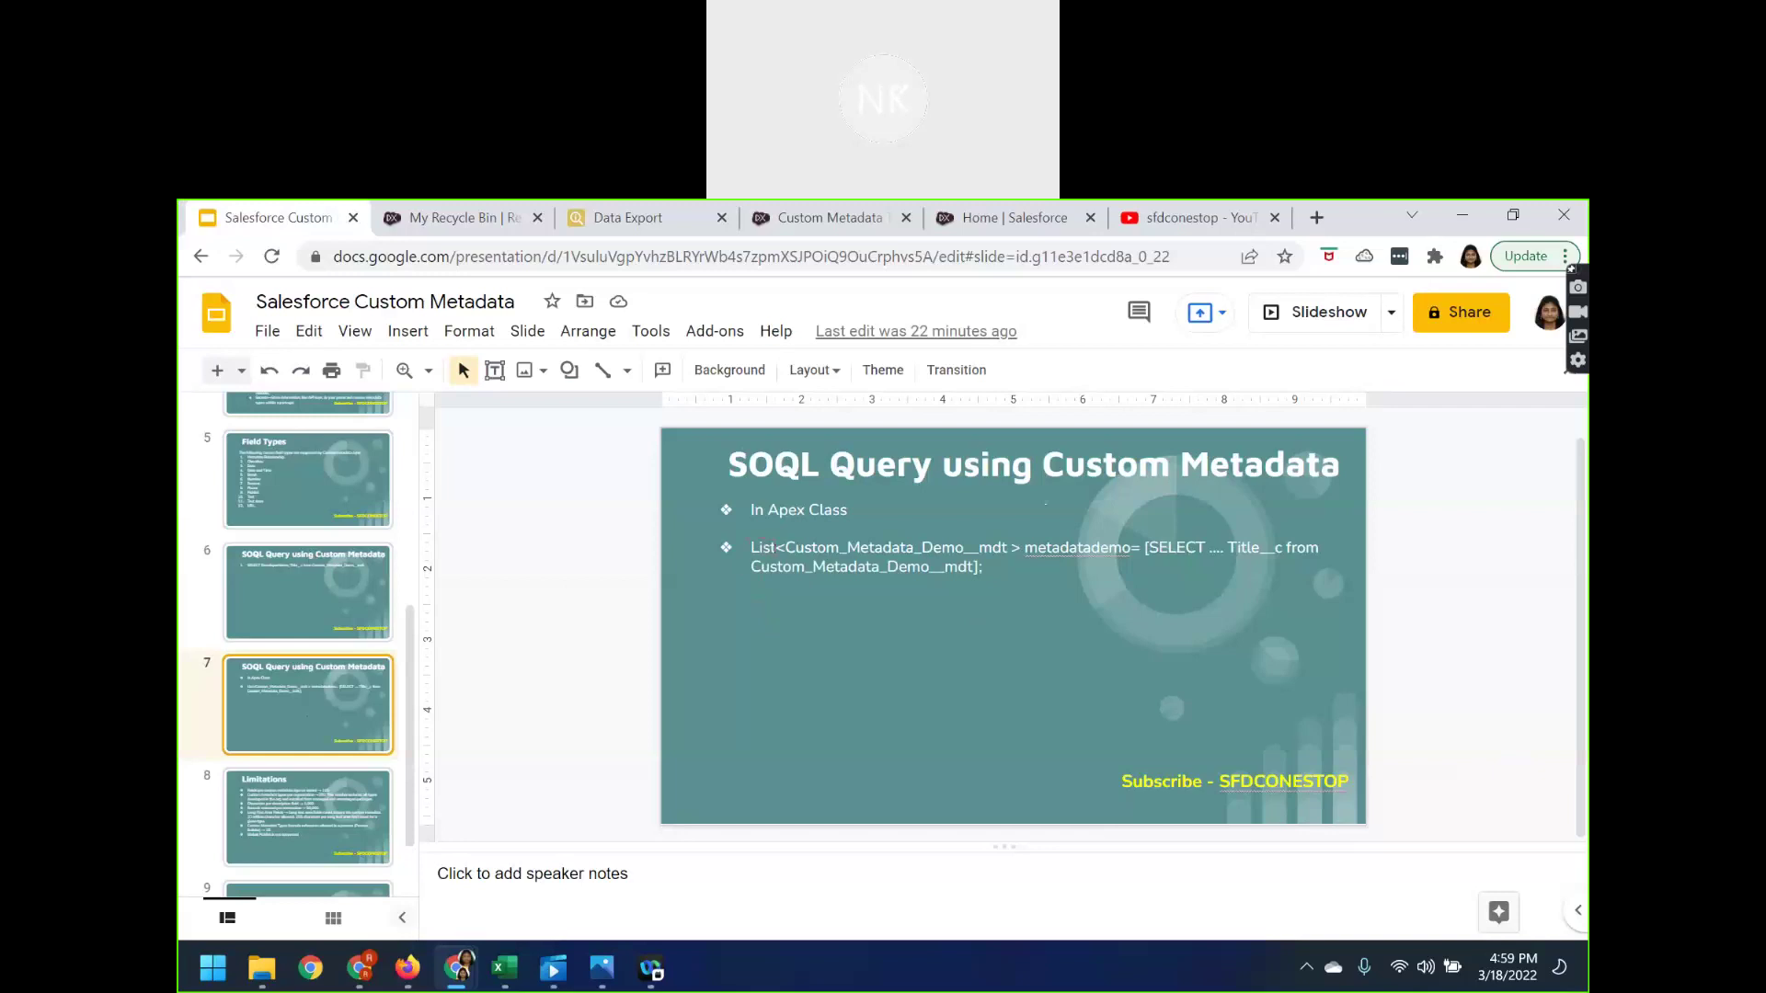
{"action": "double_click", "coordinate": [899, 549]}
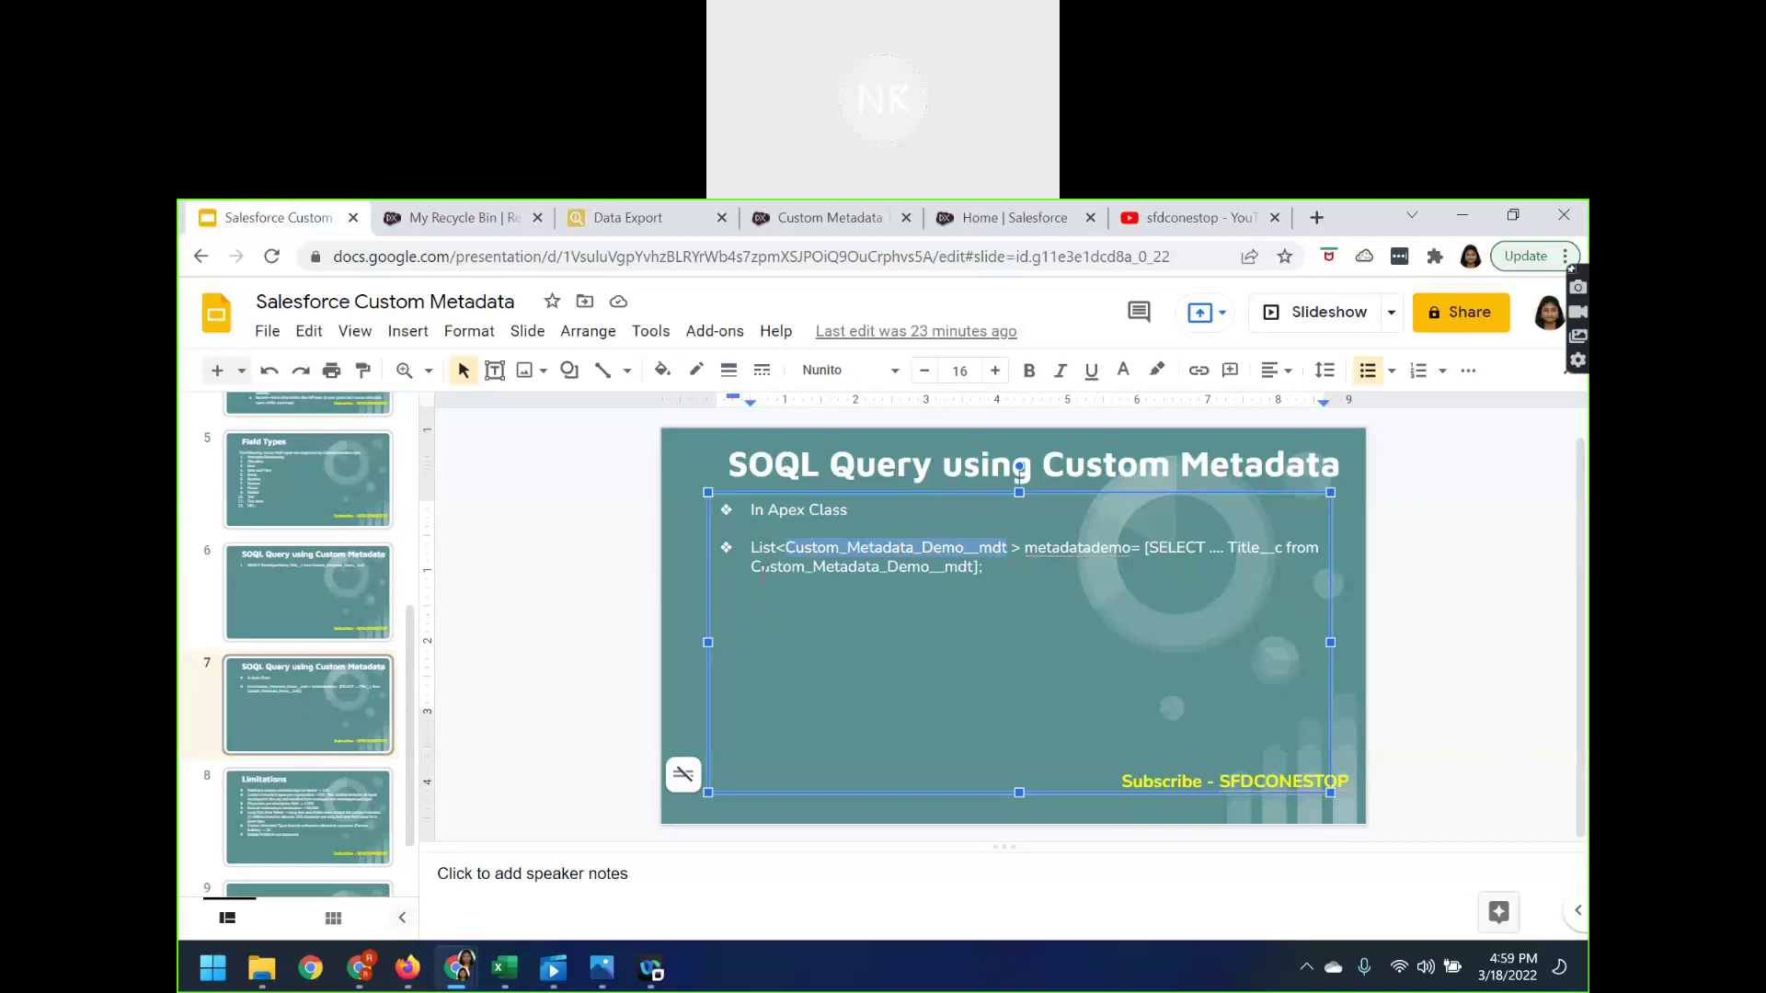
{"action": "left_click_drag", "start_coordinate": [1152, 548], "coordinate": [1237, 586]}
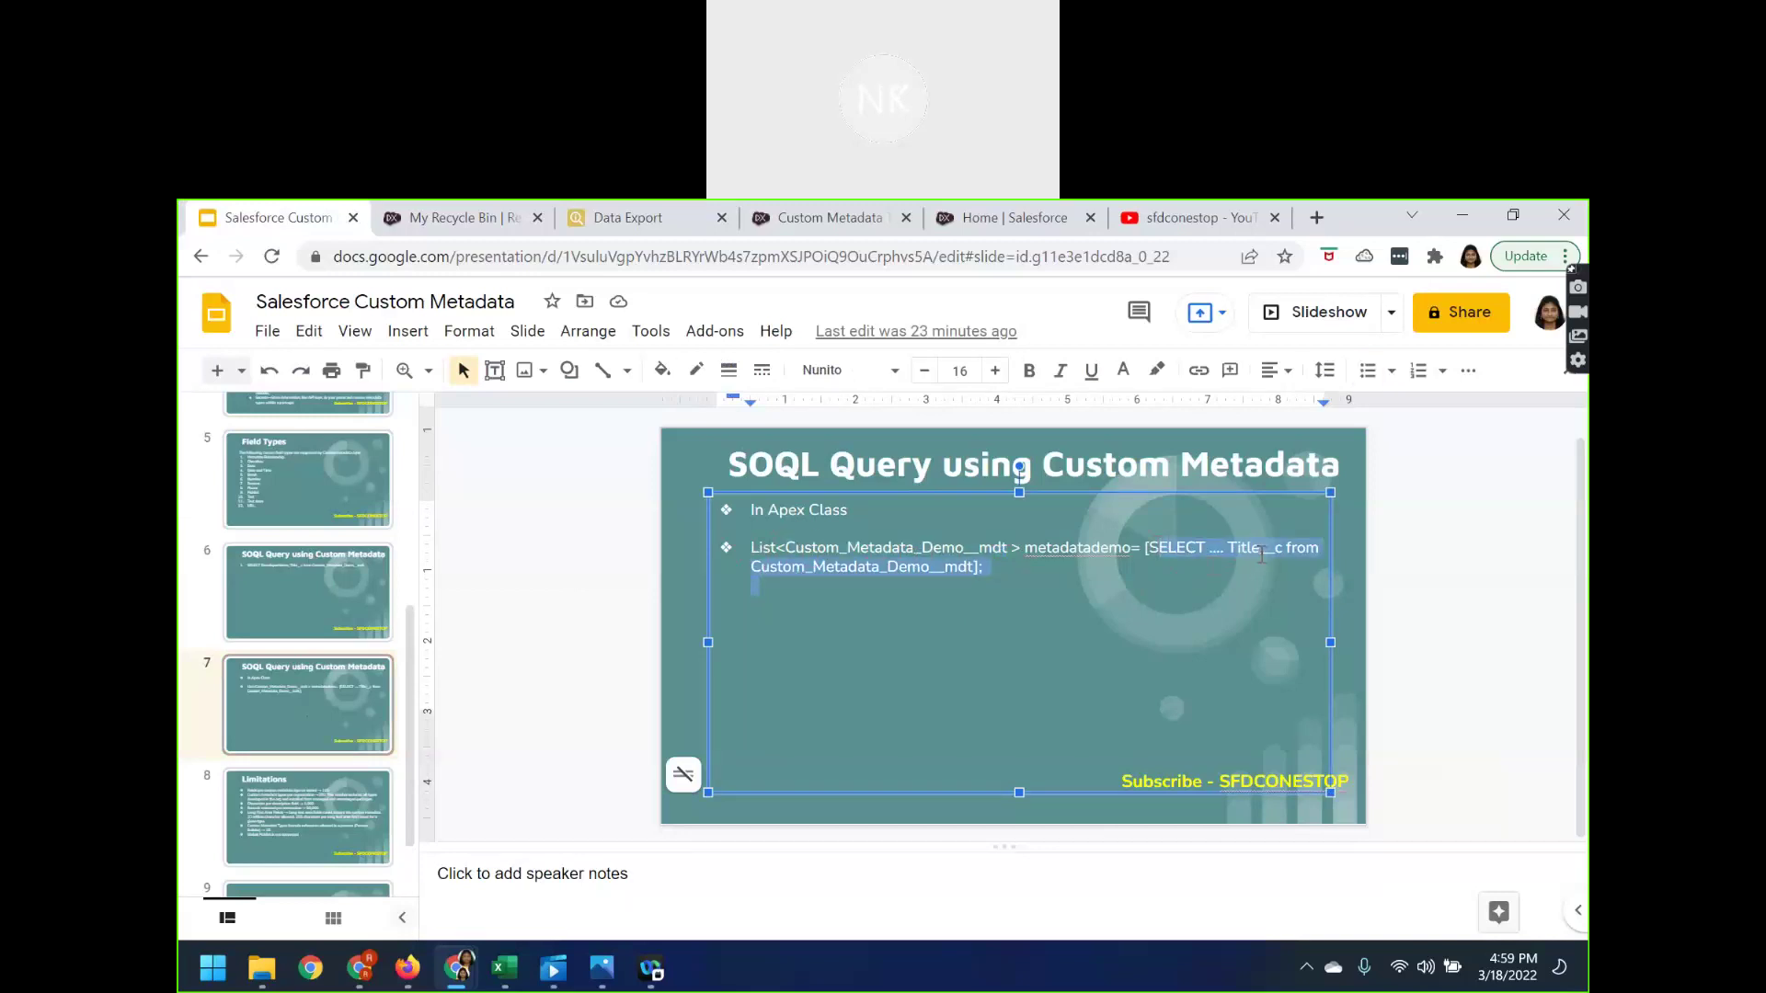